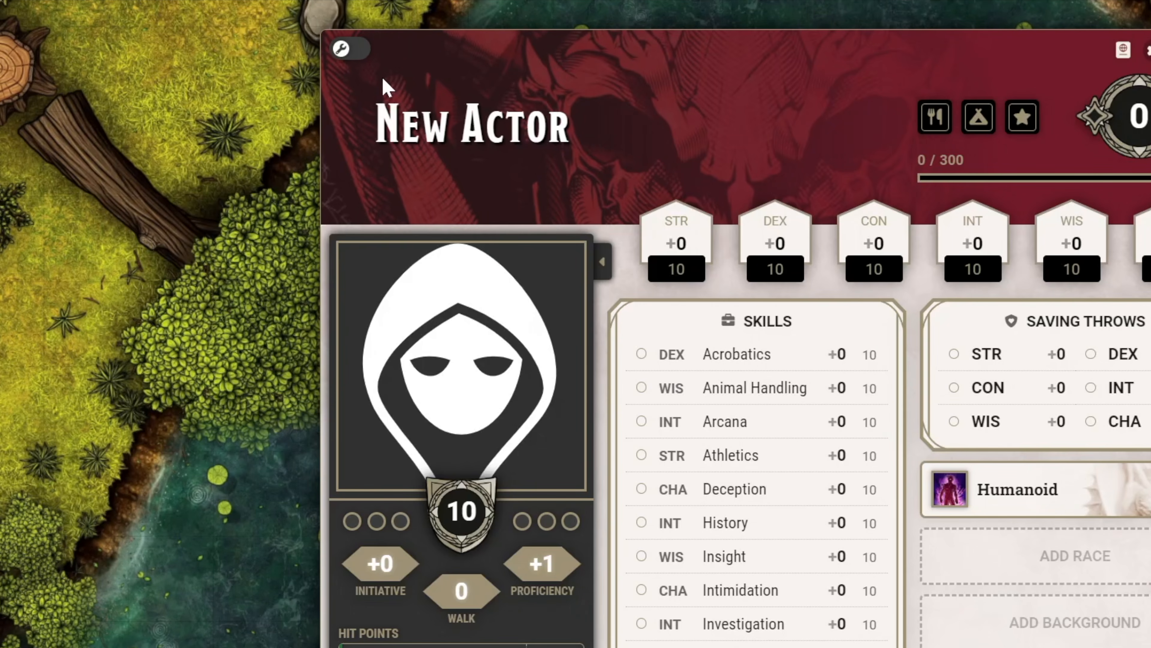
Examine the hit points field and how the New Actor sheet differs between play mode and edit mode.
click(357, 55)
click(358, 56)
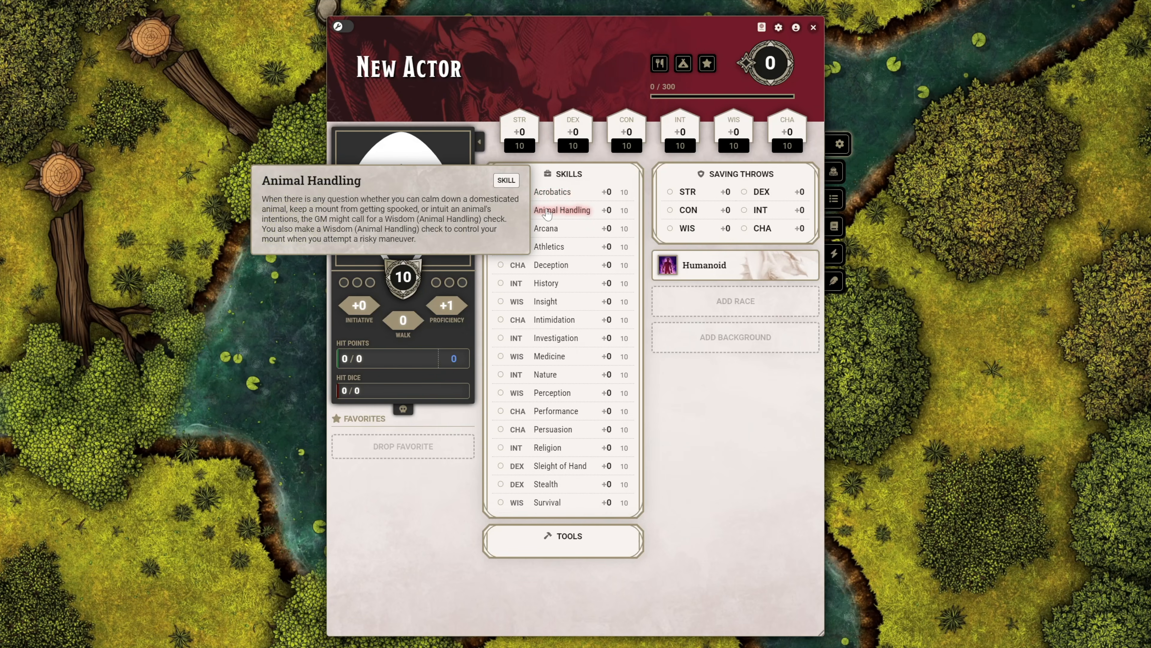
click(408, 359)
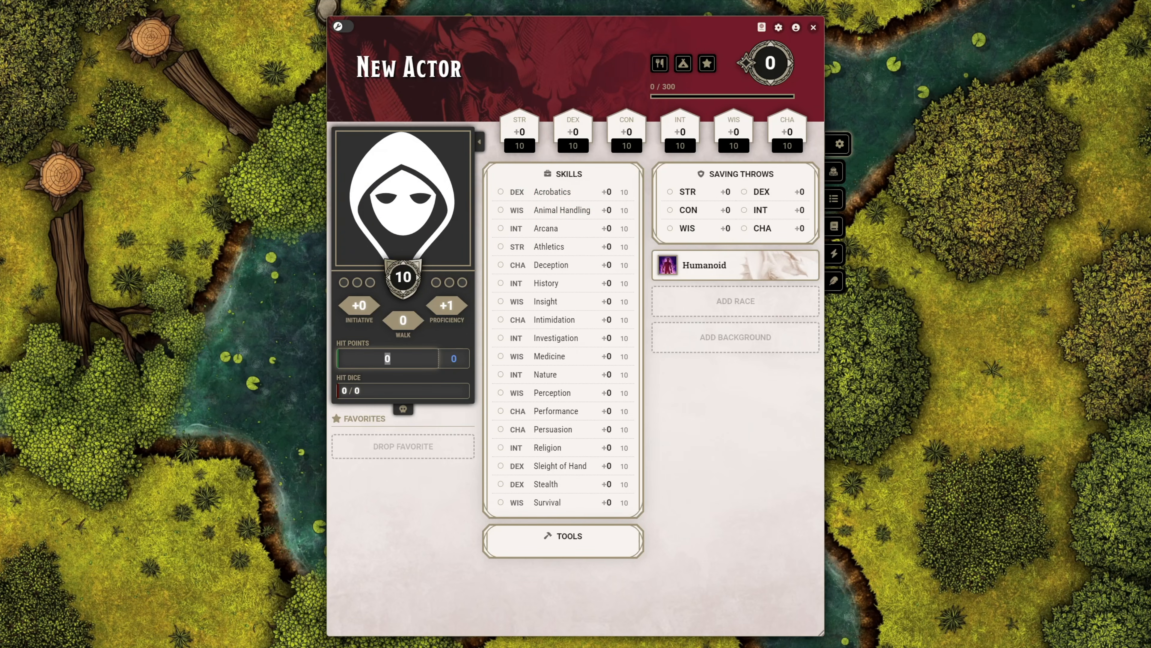
click(392, 485)
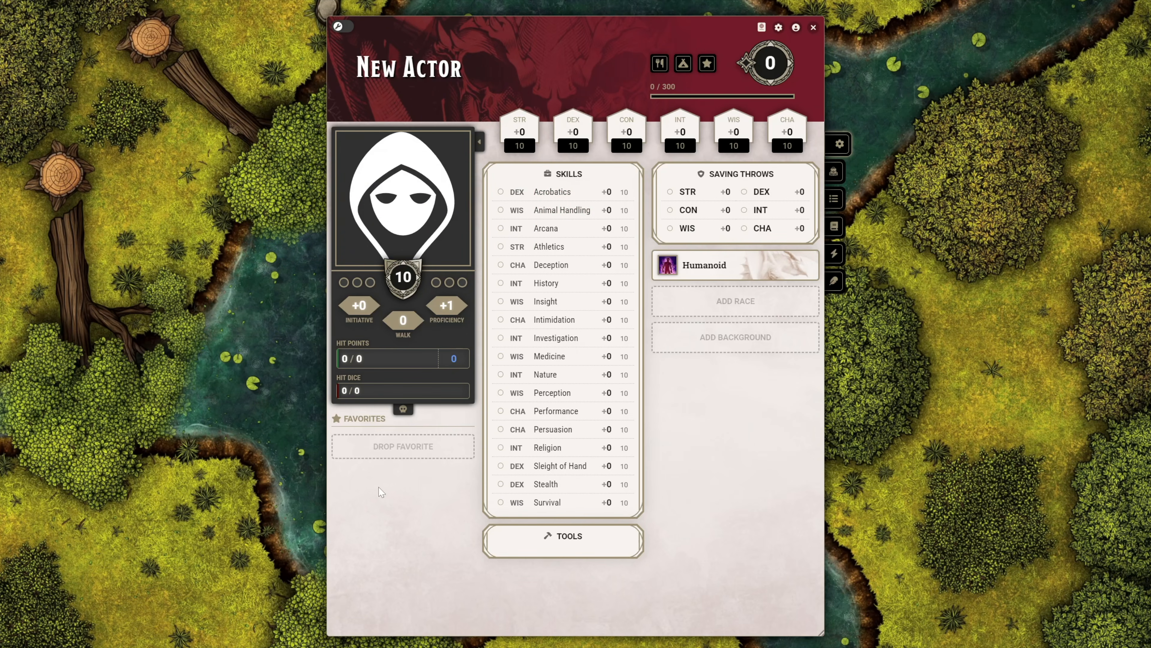
click(345, 27)
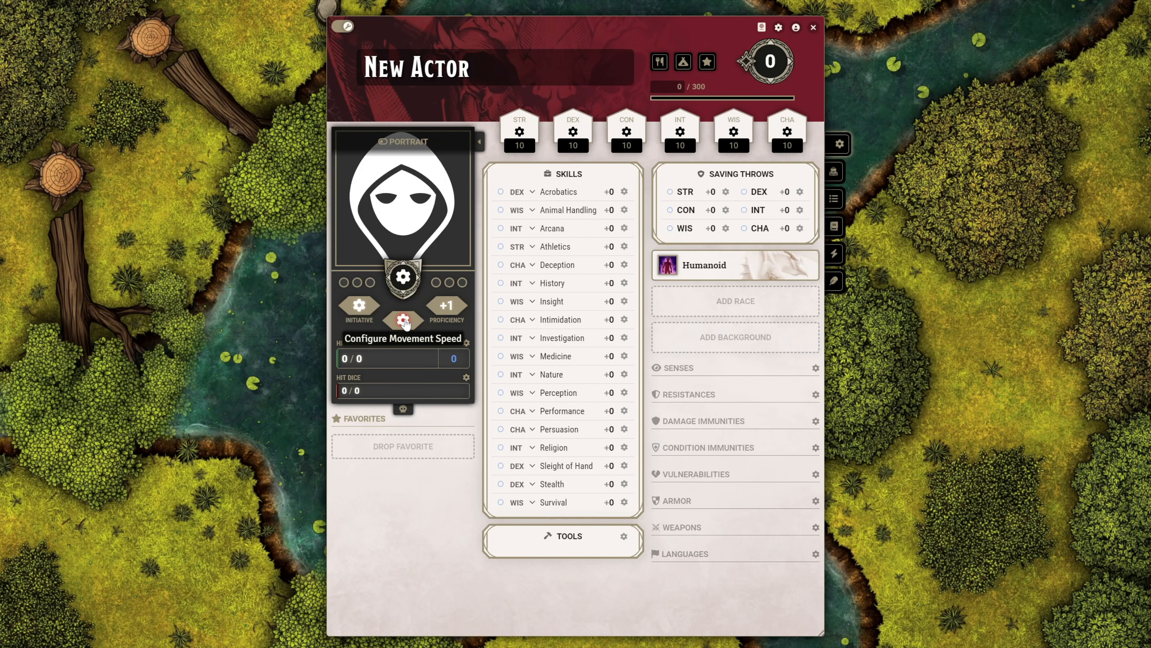
click(346, 26)
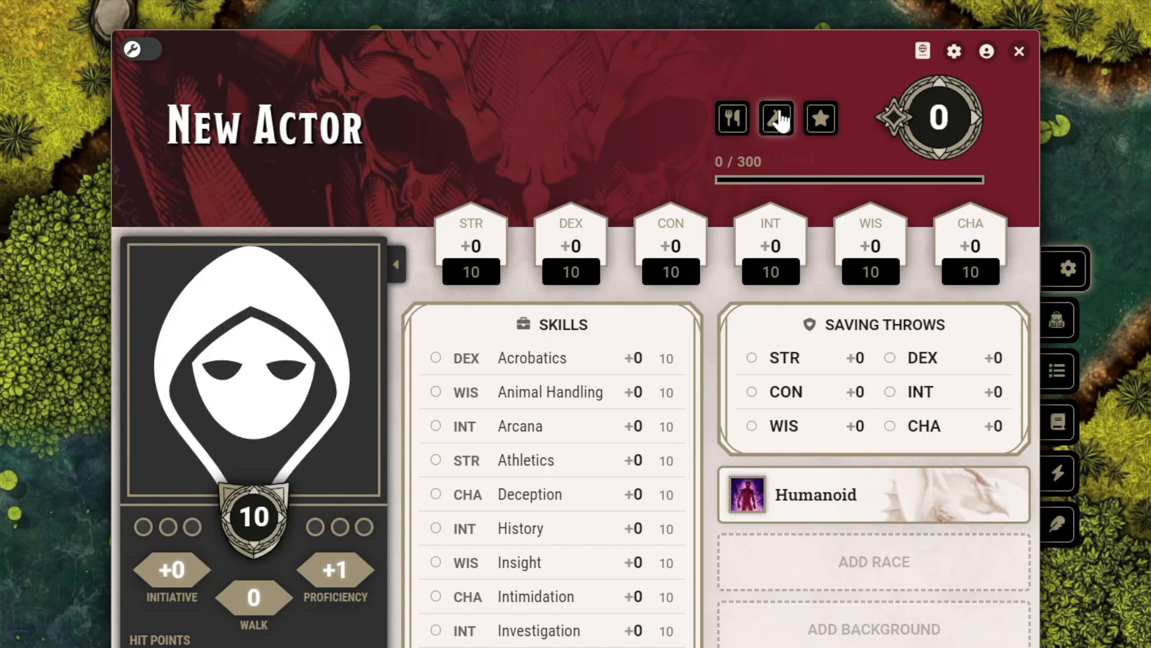
Review the actor's special traits configuration and toggle the sheet's edit mode on and back off.
click(892, 119)
click(892, 121)
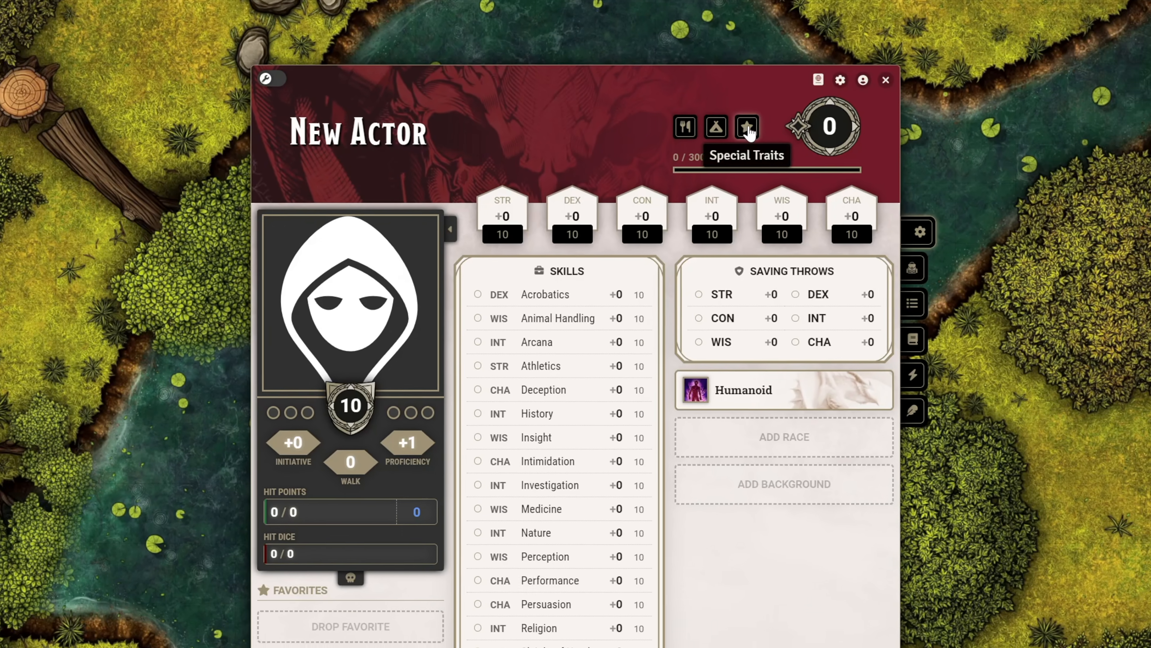
click(820, 120)
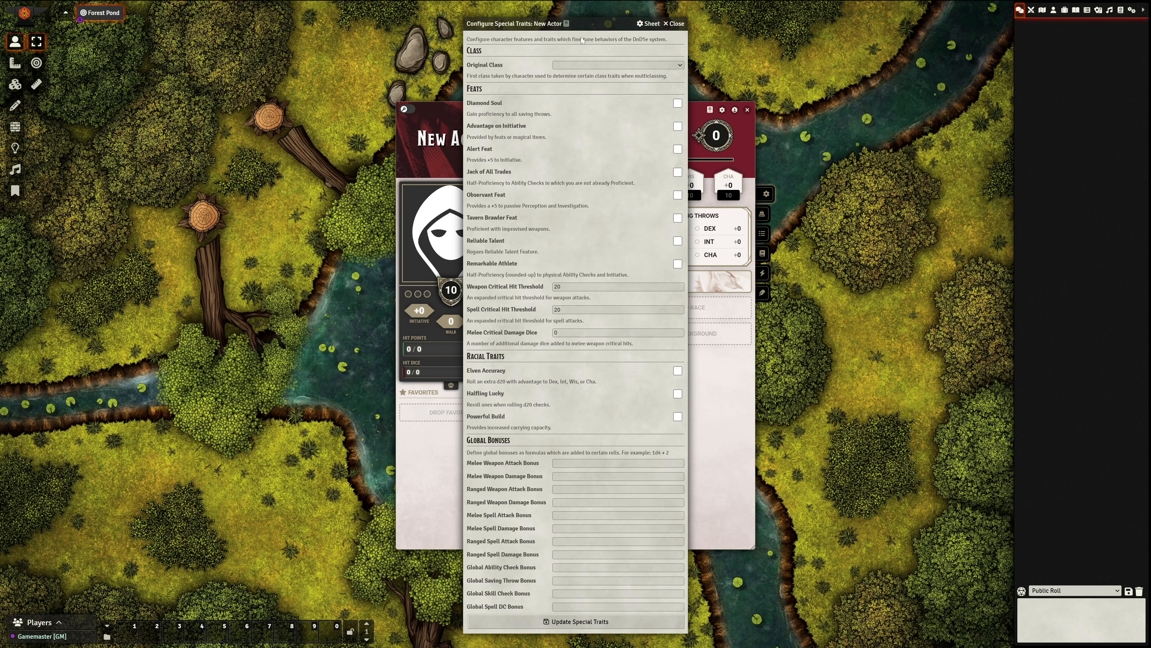
click(675, 24)
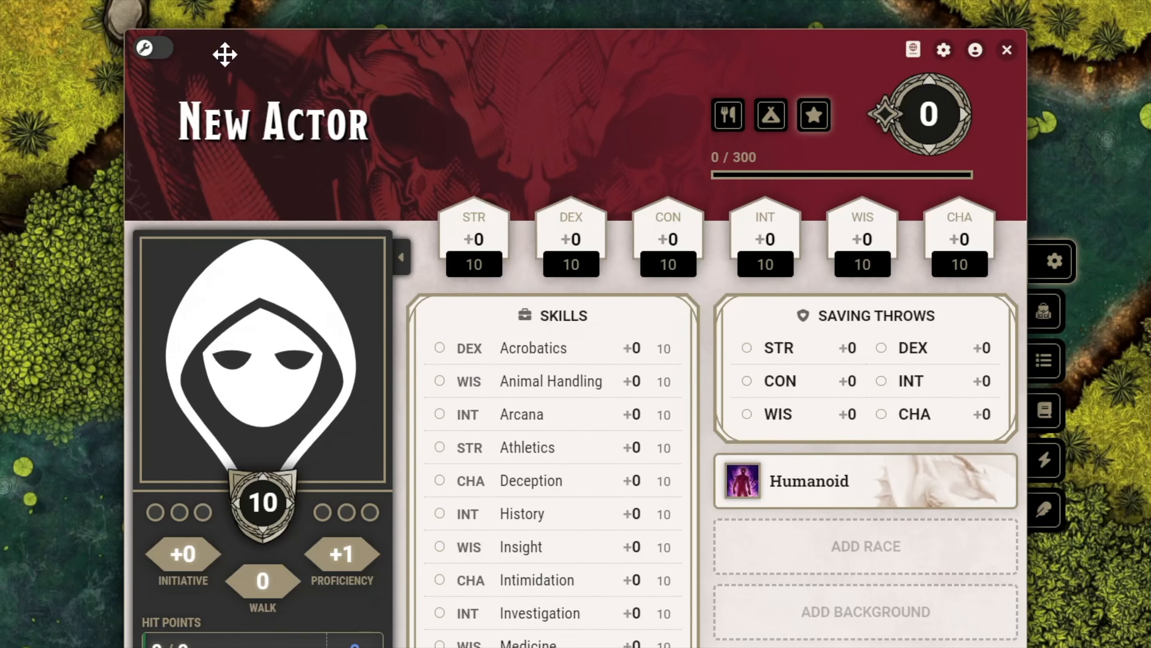
click(313, 89)
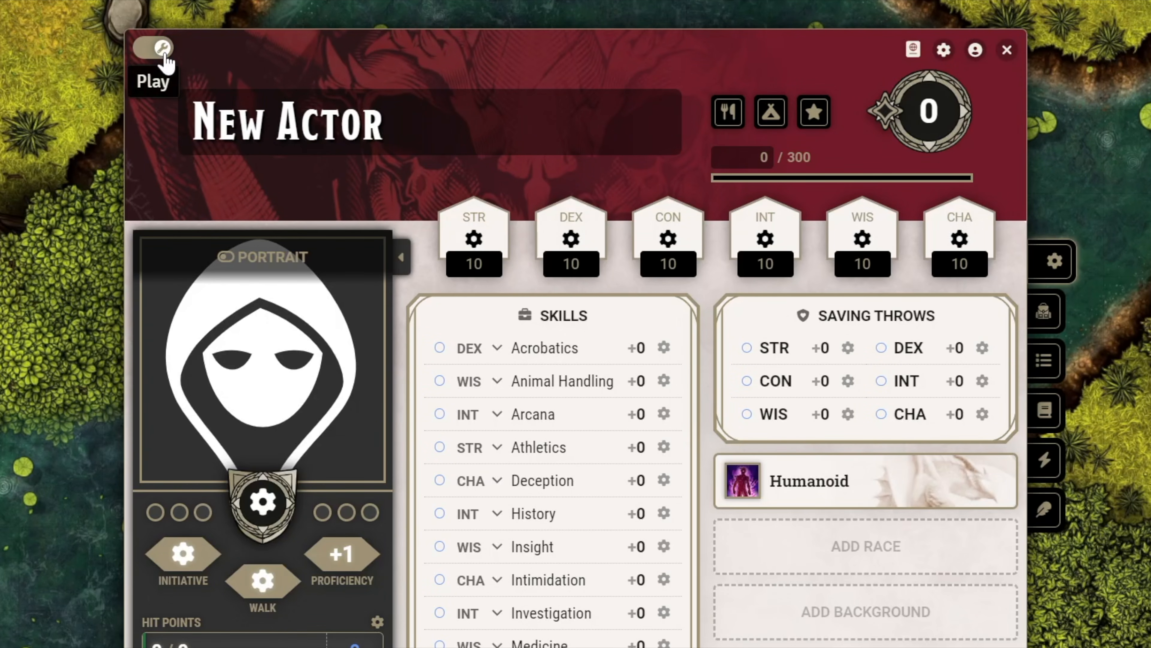
click(162, 48)
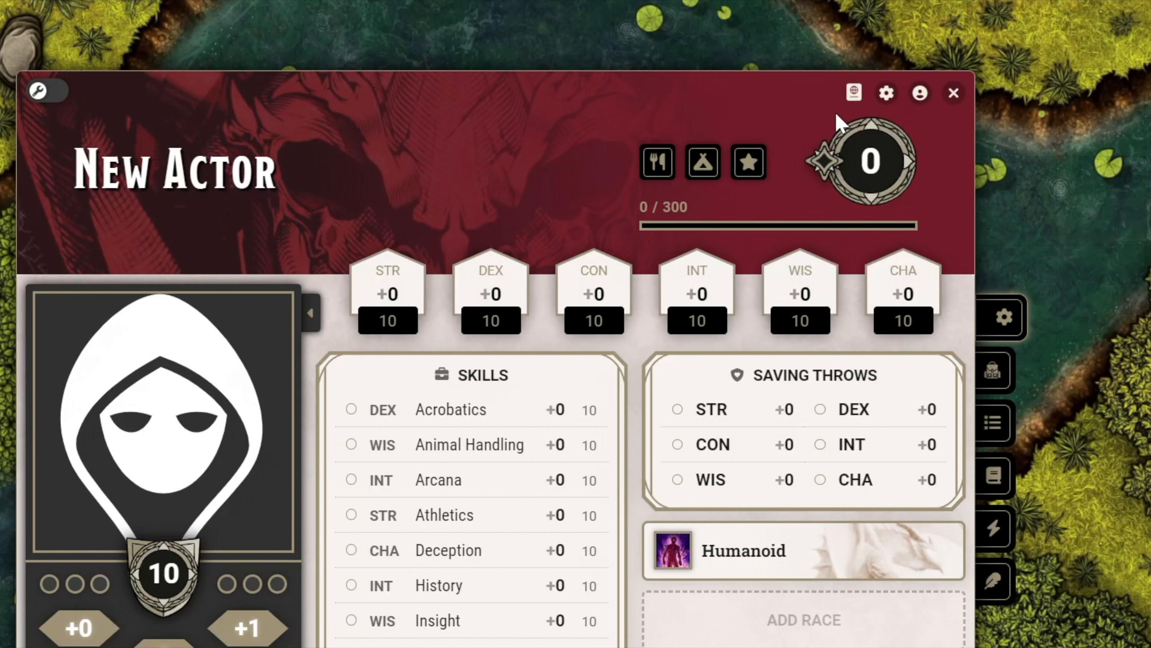
Review the sheet types offered for this actor in the sheet configuration and leave the selection as is.
mouse_move(859, 110)
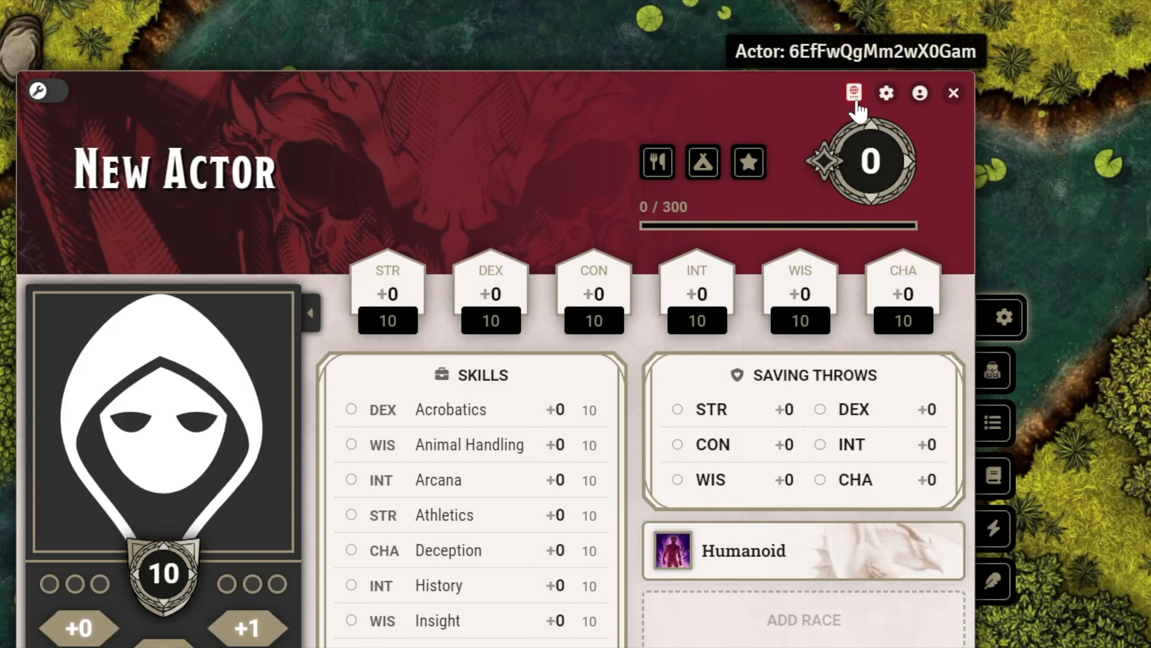
click(886, 96)
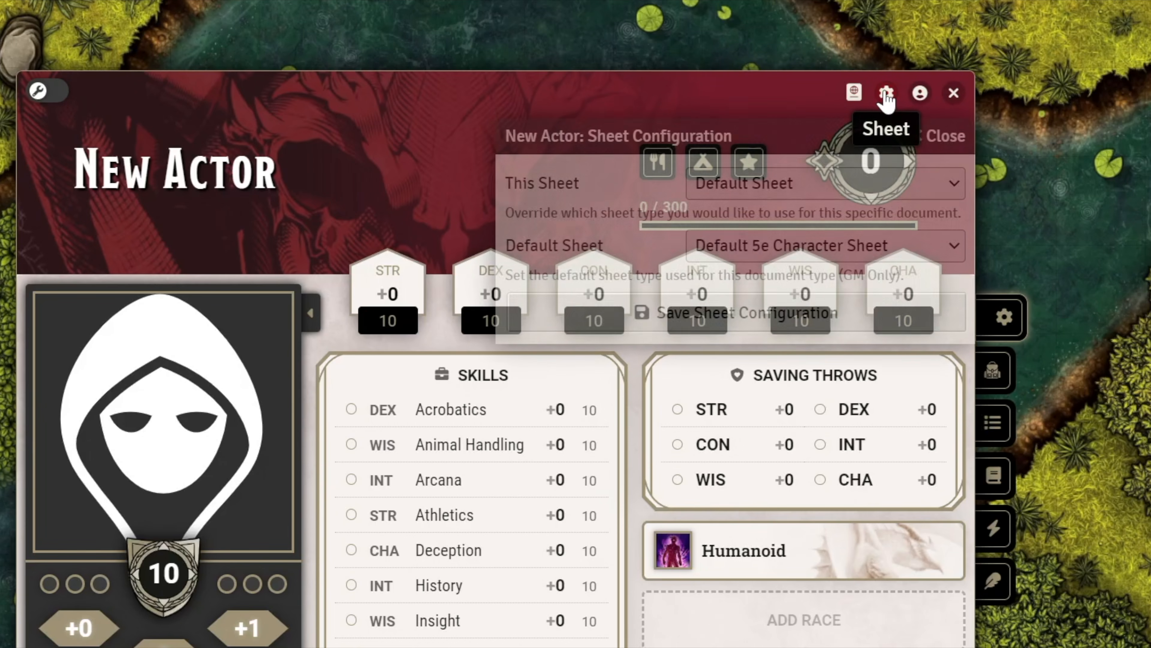
click(776, 179)
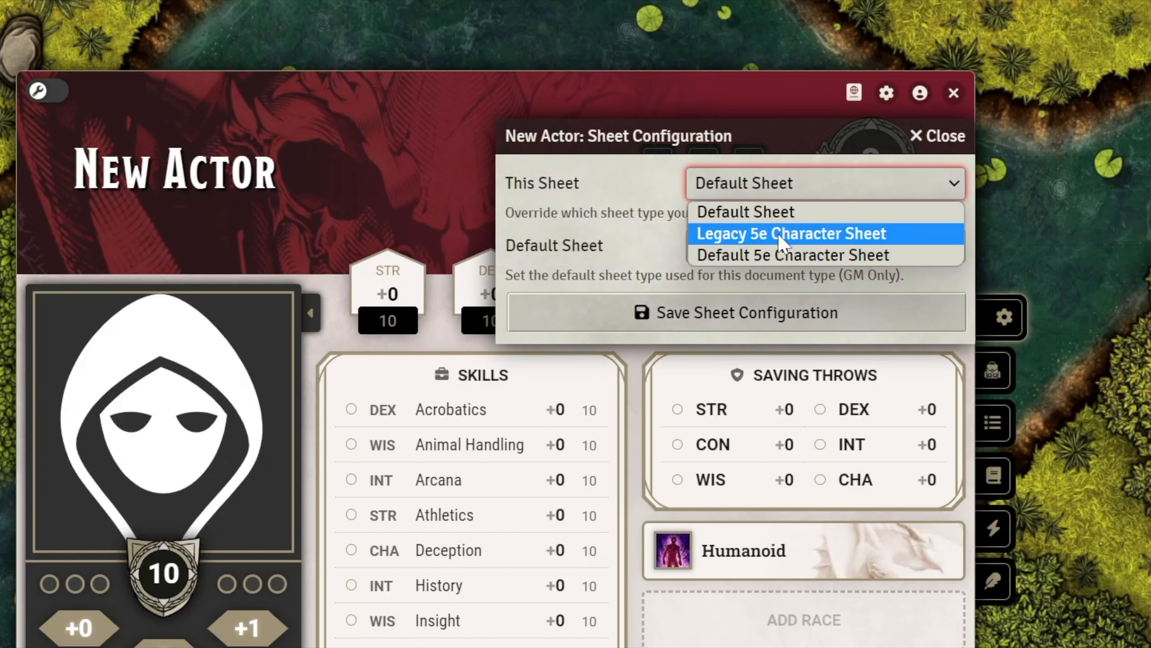
click(776, 186)
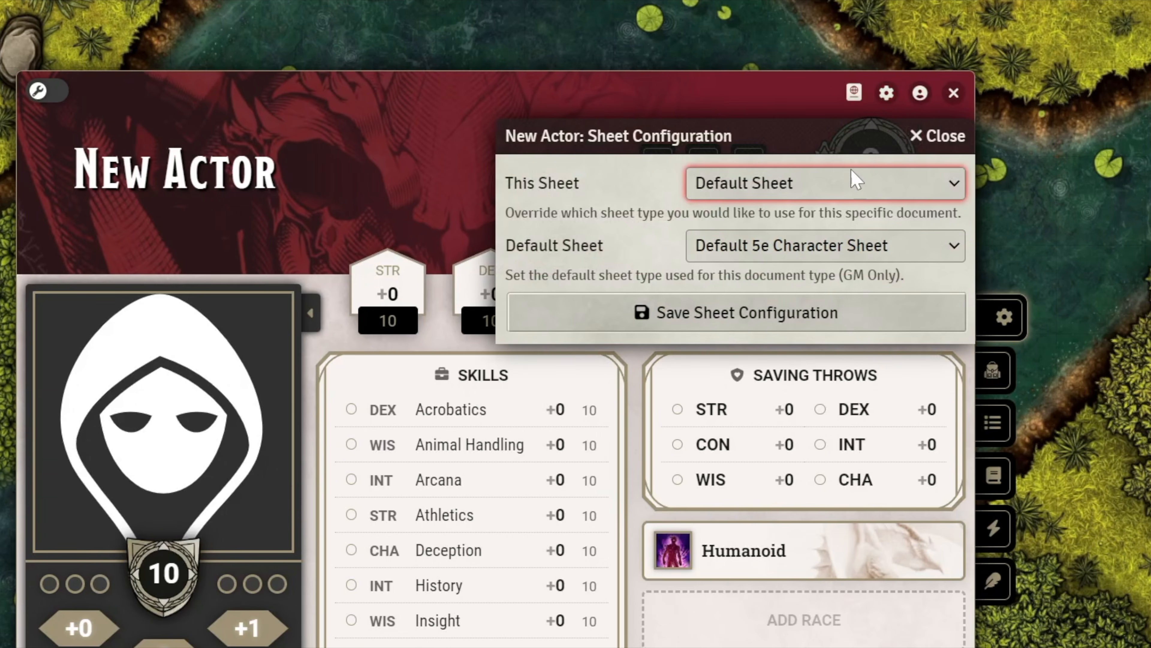
click(935, 136)
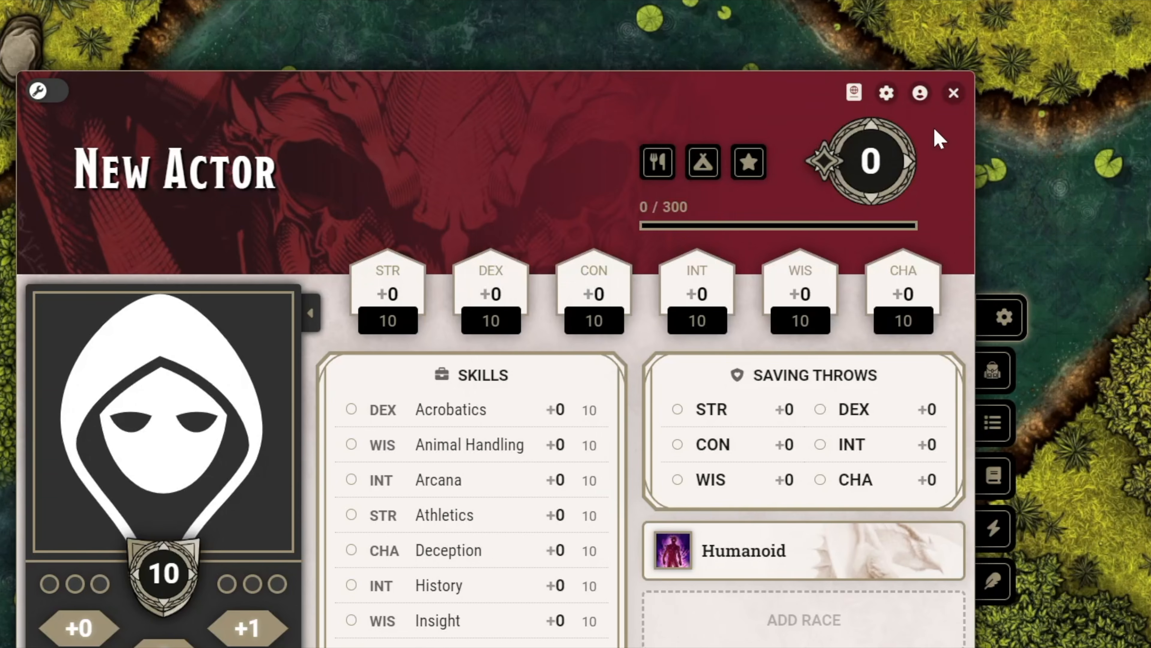
Review the actor's prototype token settings and the death saving throws tray, closing both again.
click(920, 94)
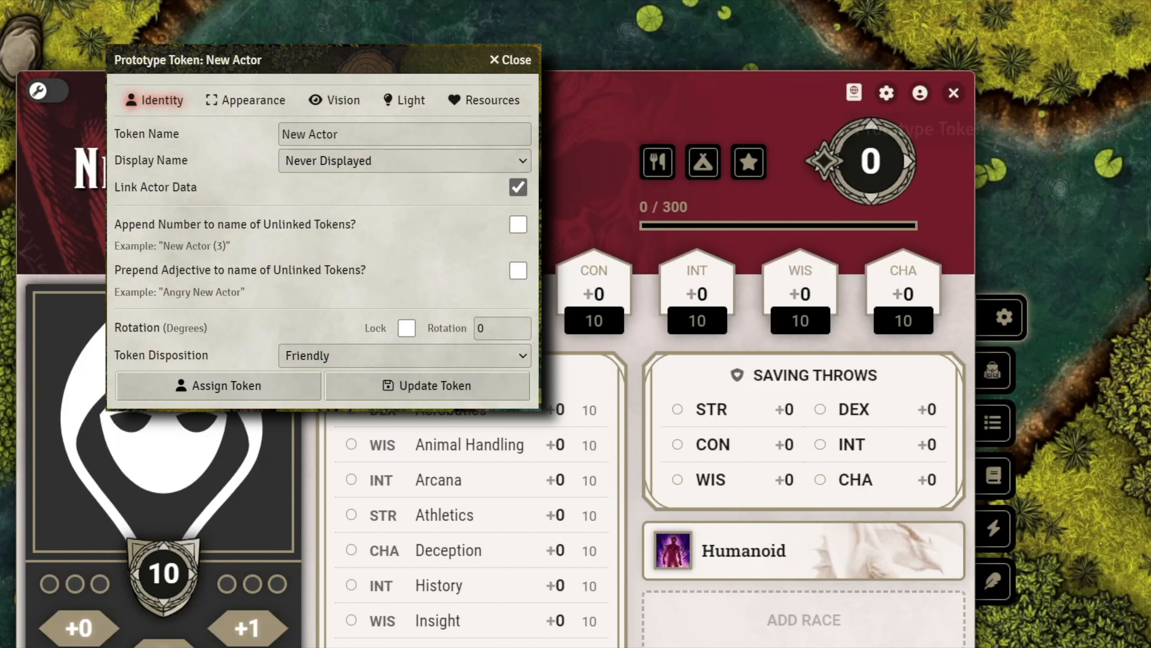
click(513, 63)
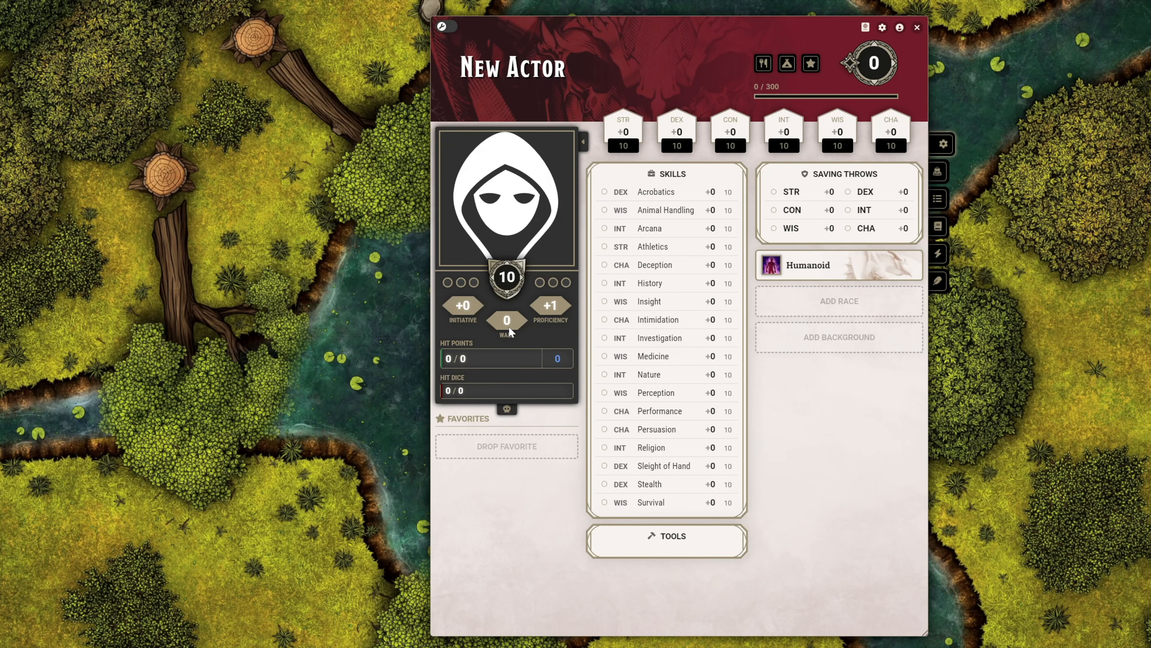
click(507, 409)
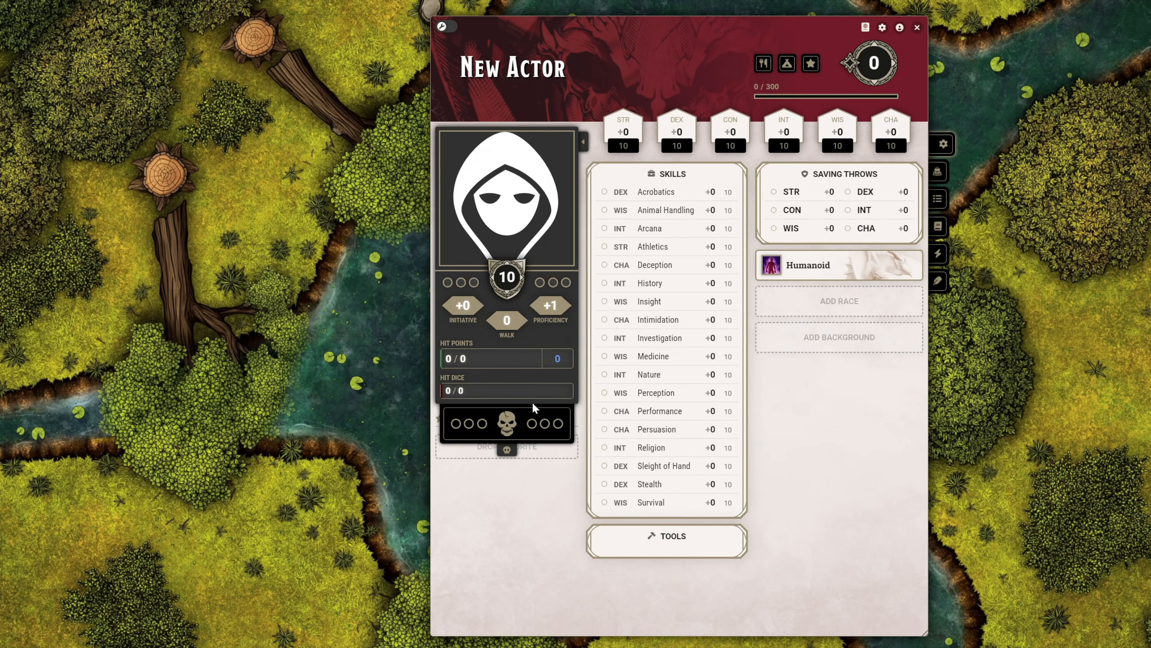
click(508, 450)
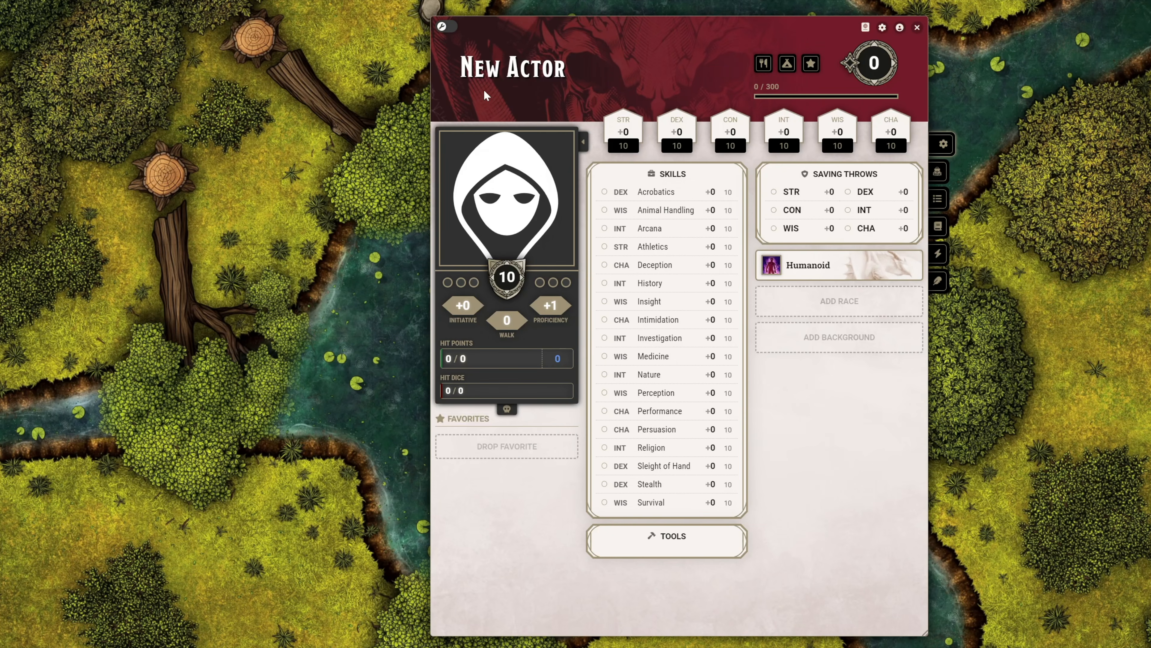
Put the sheet in edit mode and replace the actor's default portrait with the dancer in red artwork.
click(446, 31)
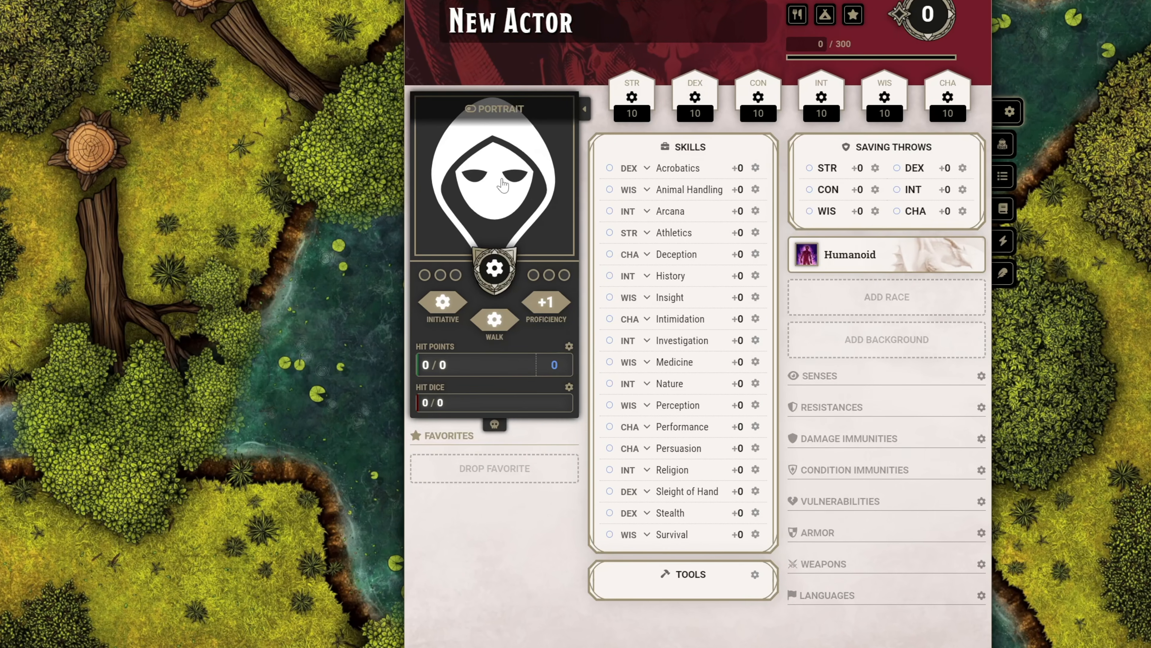
click(501, 181)
click(448, 216)
click(457, 159)
click(557, 318)
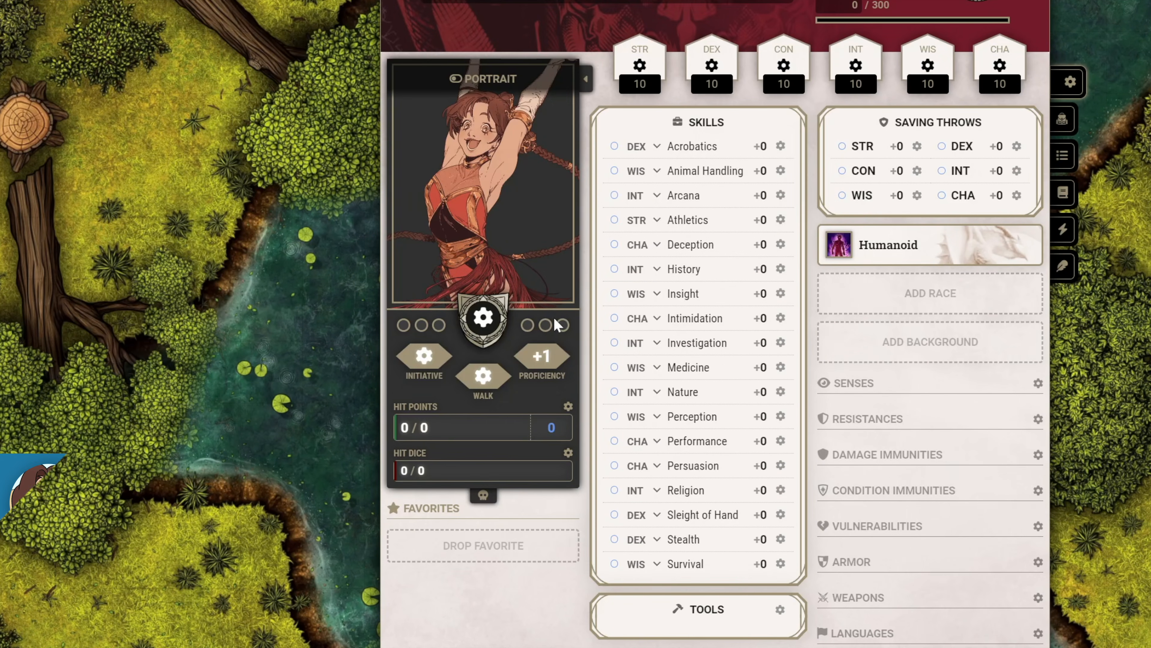
Assign the round framed dancer image as the actor's token art and return the image display to the portrait.
click(458, 81)
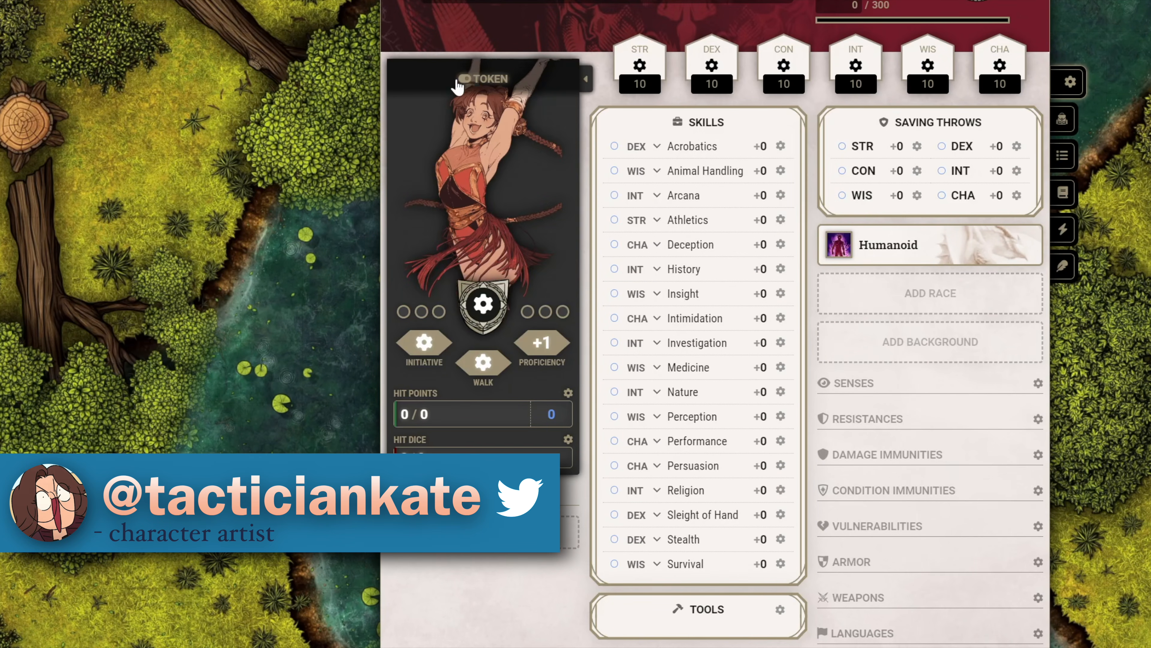
click(481, 136)
click(481, 133)
click(550, 316)
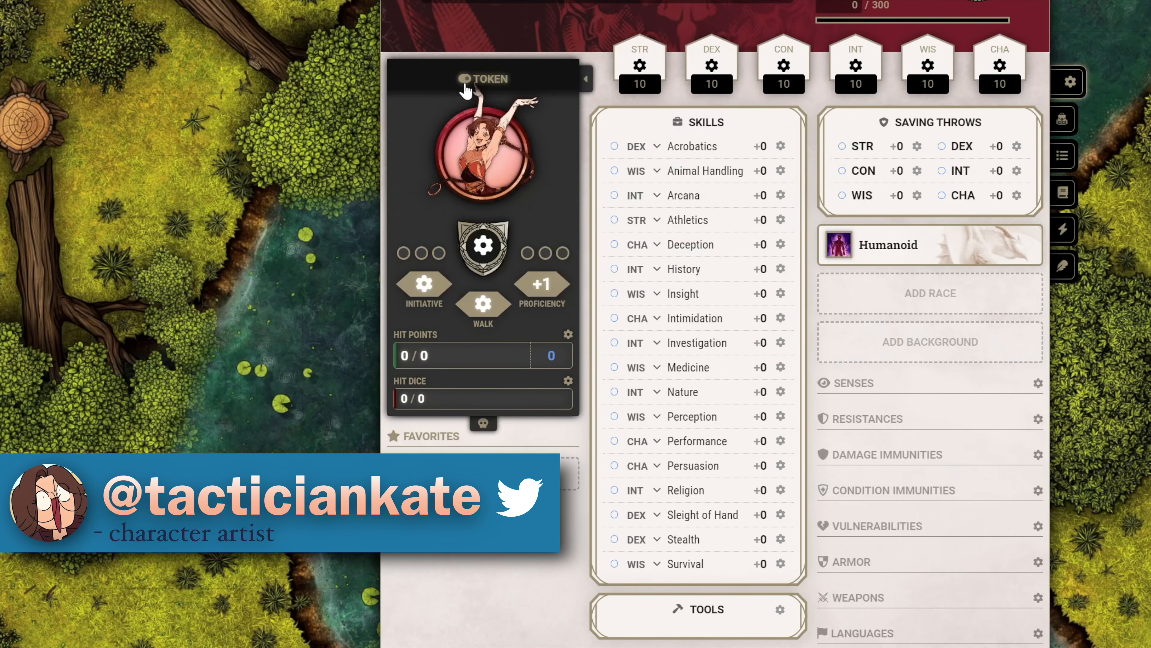
click(465, 83)
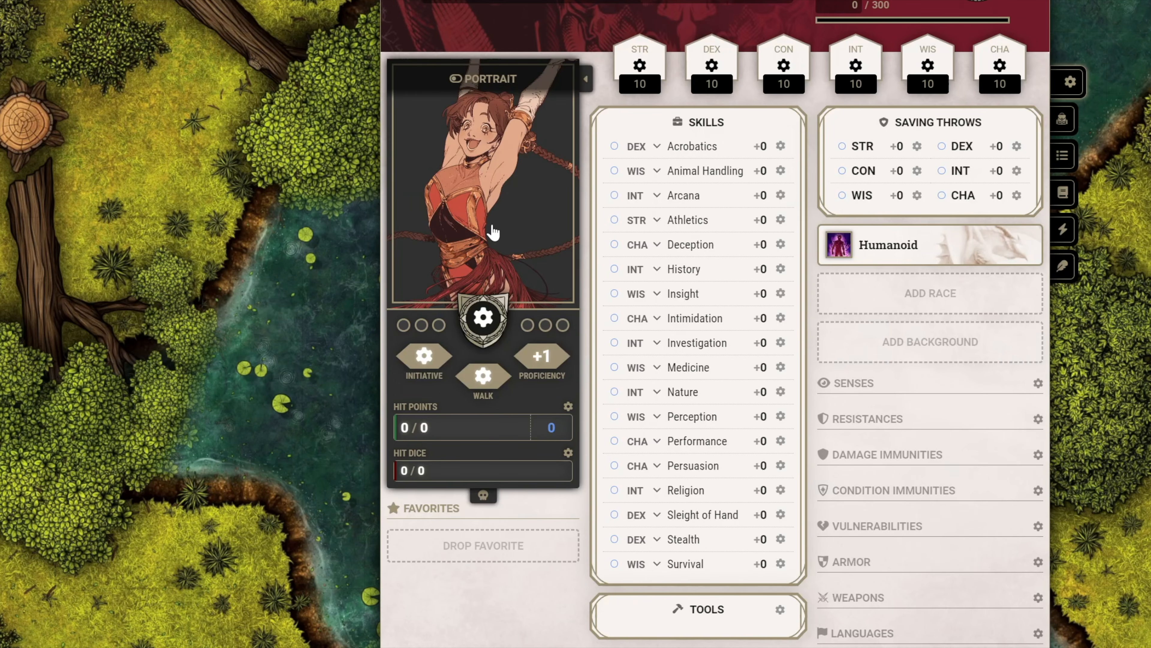
Review the available armor class calculation methods and close the armor configuration with Equipped Armor kept.
click(484, 319)
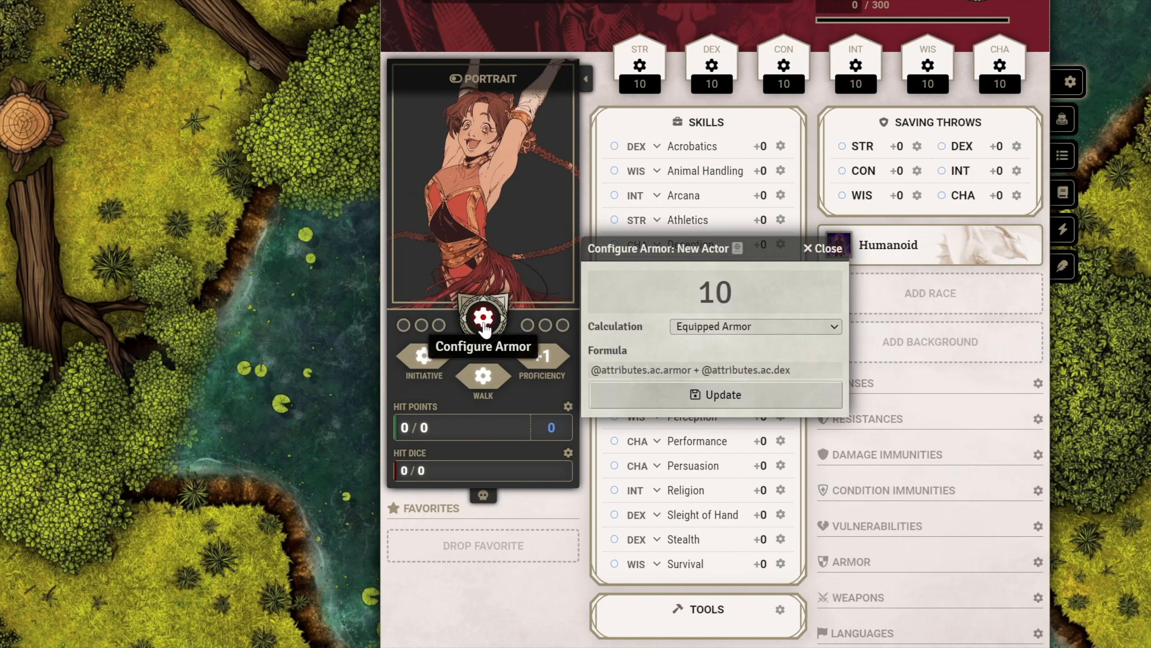
click(701, 326)
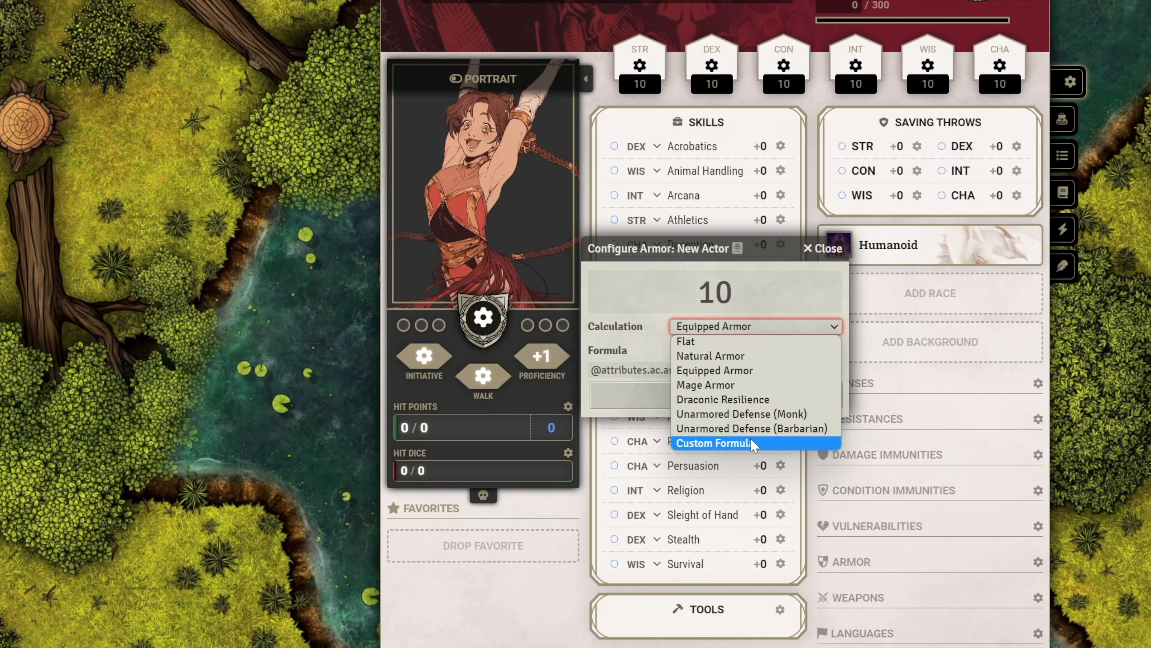
click(743, 331)
click(824, 249)
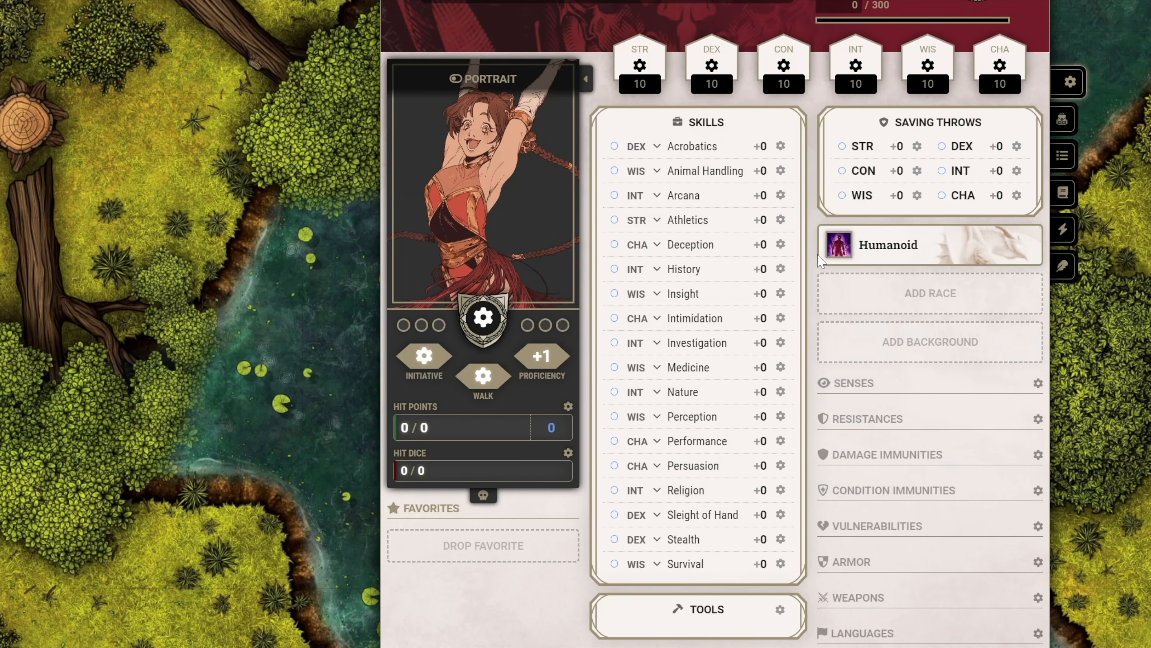
Review the initiative configuration with its ability modifier choices, and the movement speed settings, leaving their values as they are.
click(439, 359)
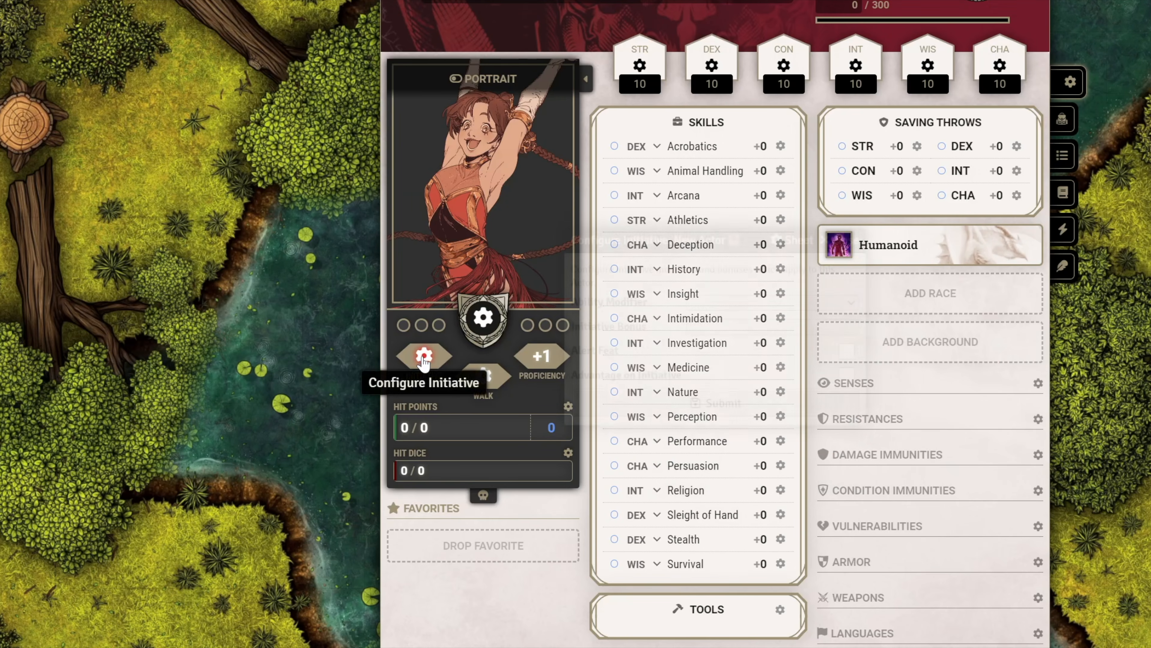
click(702, 305)
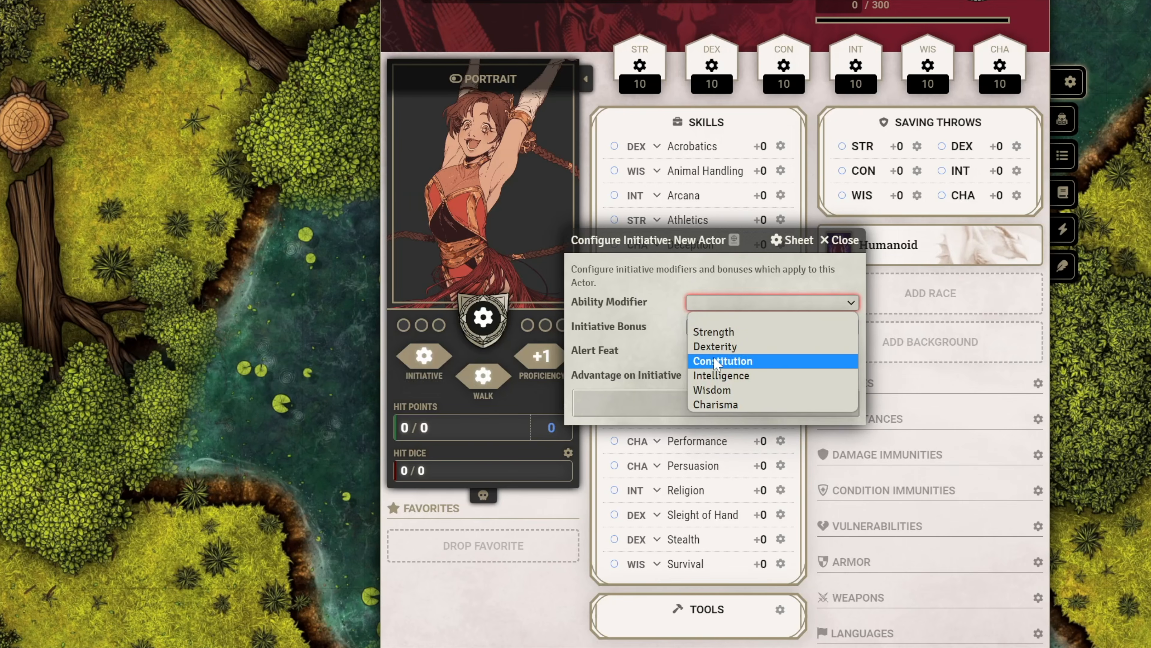
key(Escape)
click(716, 327)
click(716, 346)
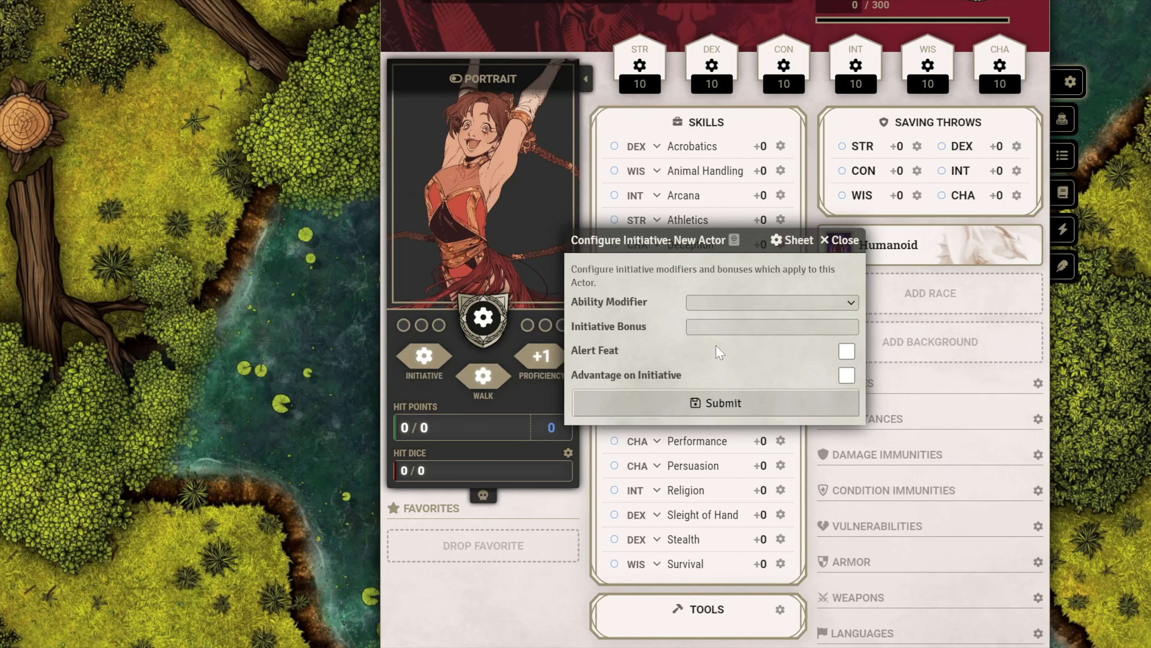
click(836, 242)
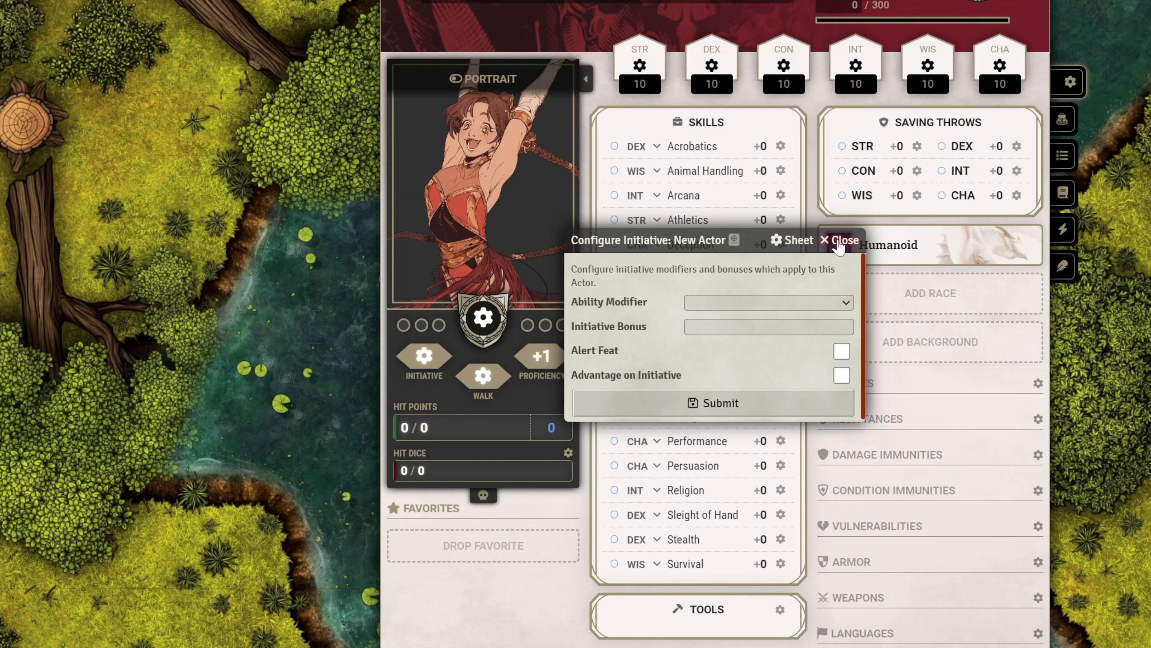
click(498, 385)
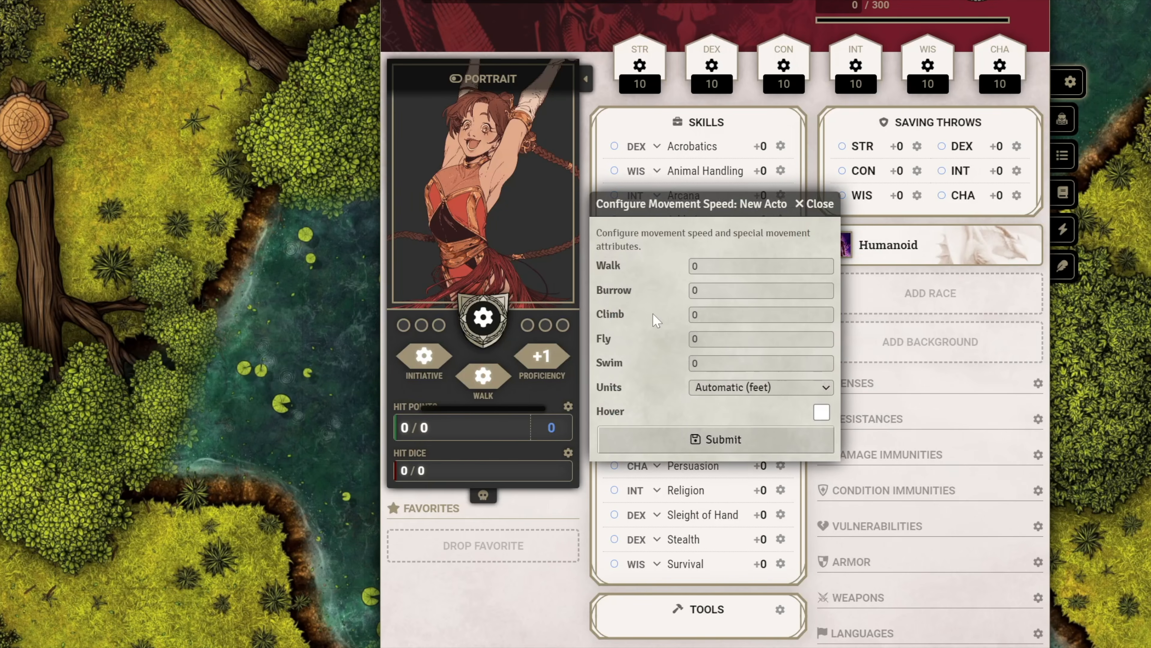
click(681, 438)
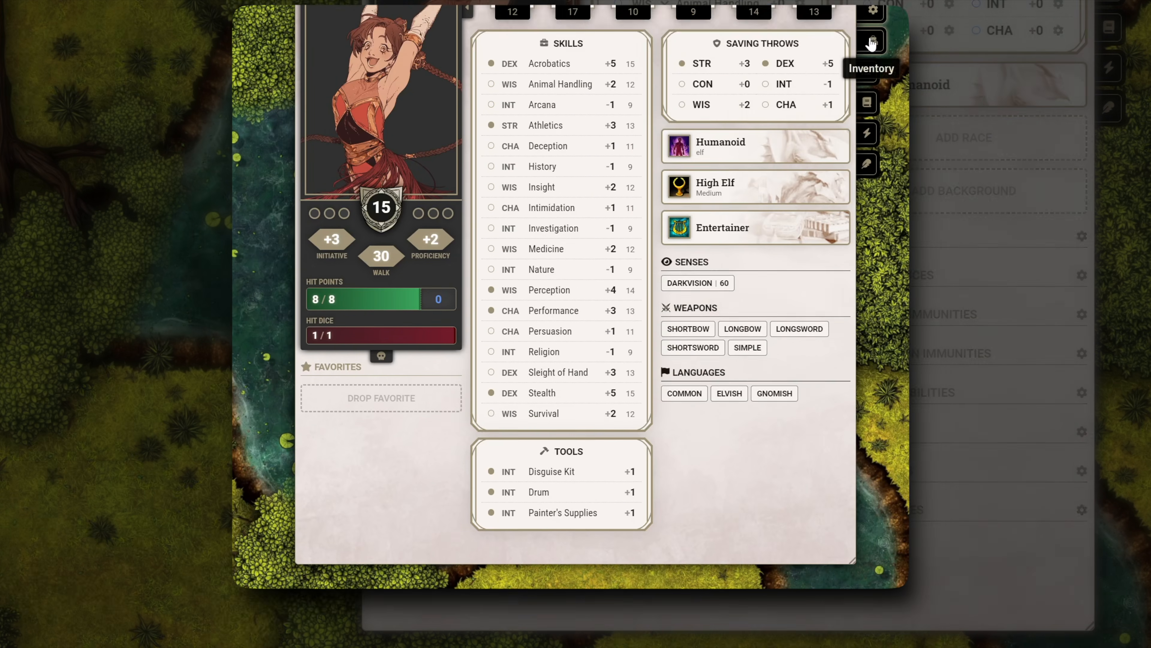
Add Unarmed Strike and Quarterstaff from the completed character's inventory to the favorites.
click(873, 60)
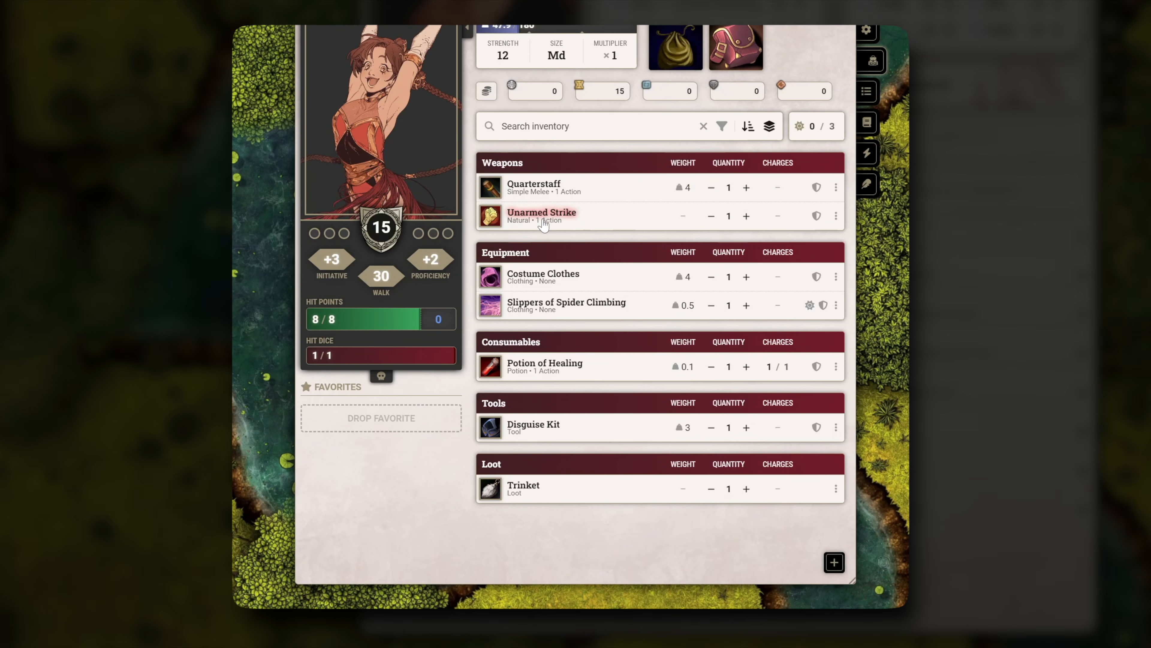
drag(543, 223, 398, 422)
drag(534, 186, 389, 472)
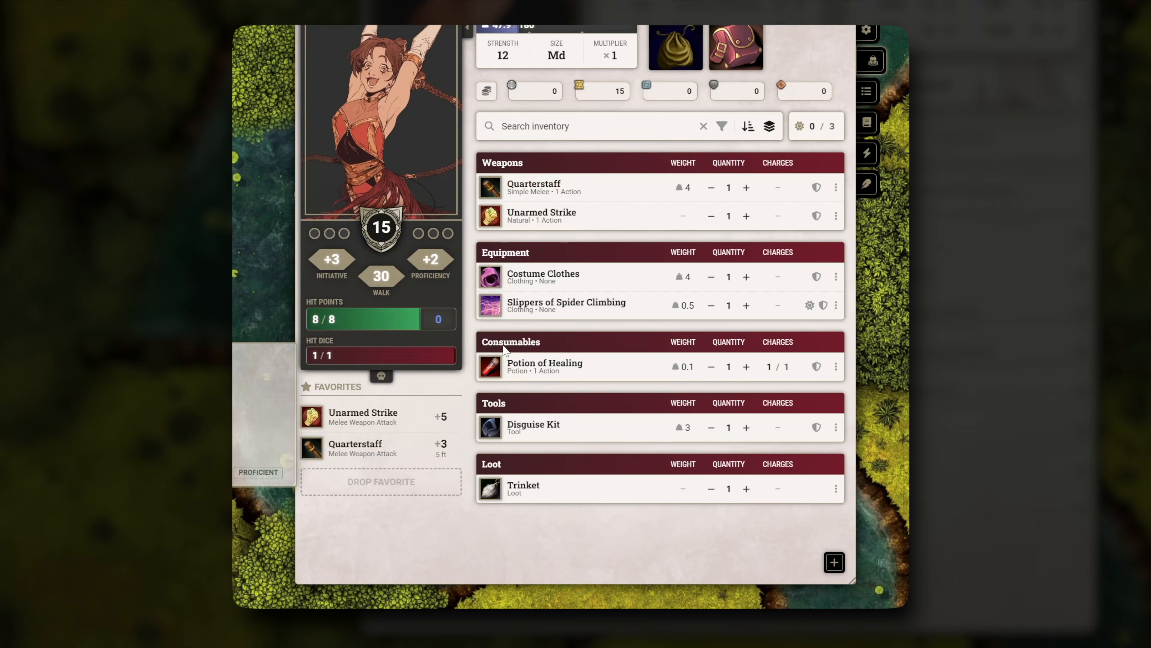
Add the Acrobatics skill and the Unarmored Defense passive effect to the completed character's favorites.
click(866, 29)
drag(546, 83, 383, 489)
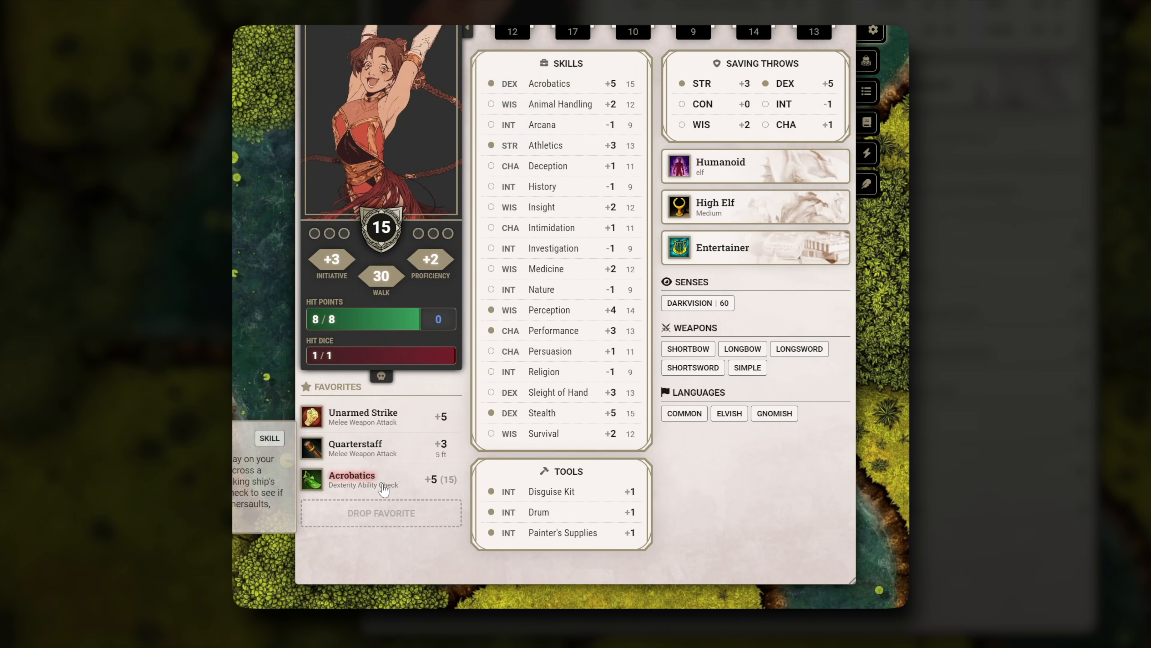
click(867, 153)
drag(550, 91, 422, 531)
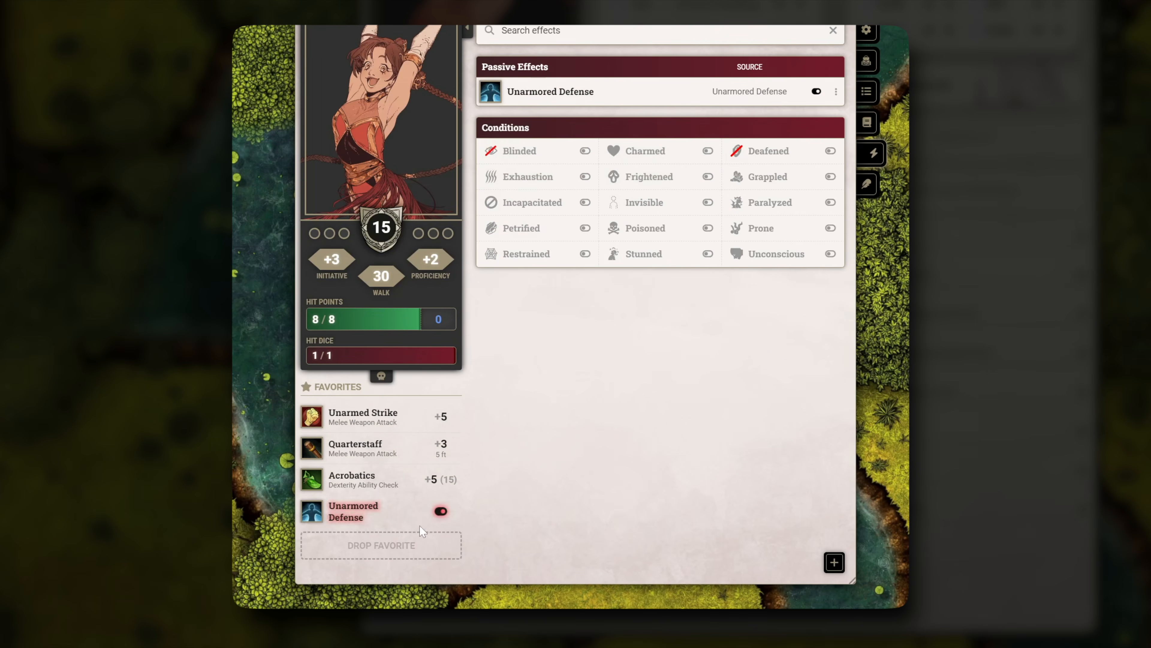
Return to the skills overview, open the Acrobatics check from the favorites and dismiss it without rolling.
click(867, 31)
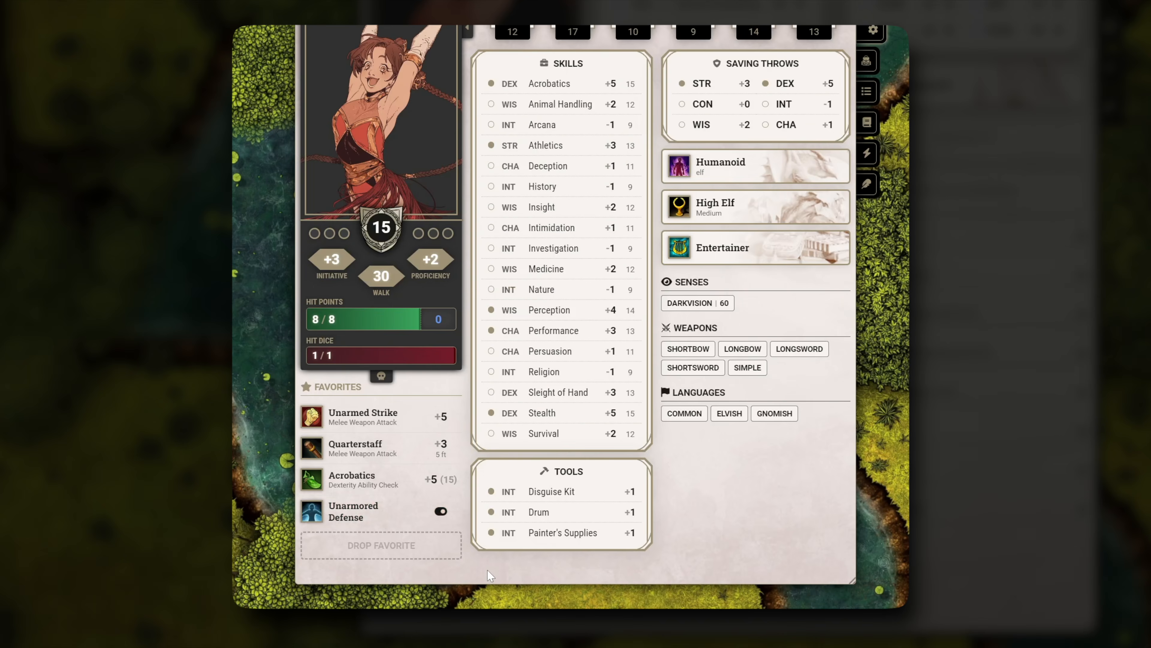
click(441, 509)
click(352, 475)
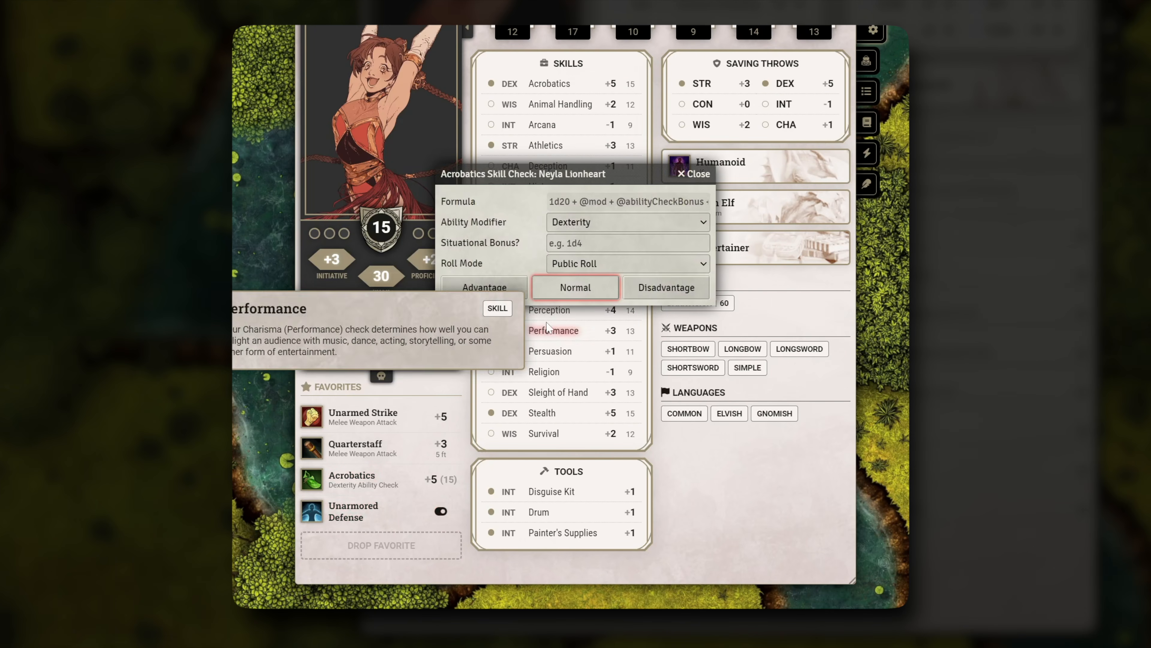
key(Escape)
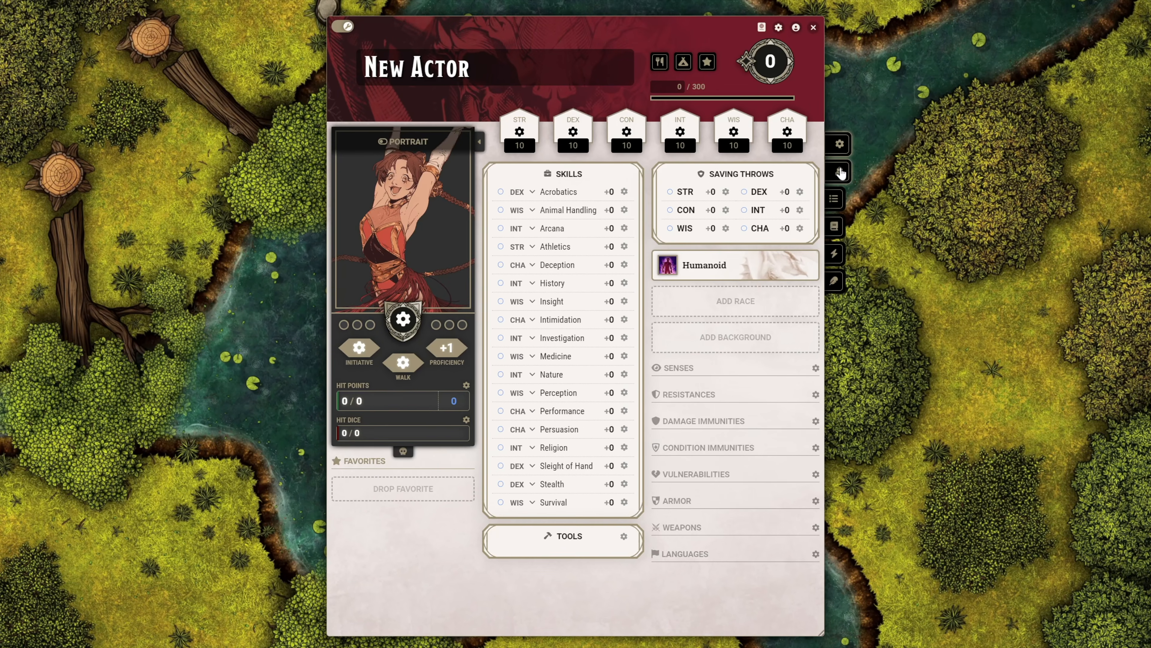
View the new actor's inventory and features, and collapse and re-expand the portrait sidebar.
click(858, 151)
click(859, 180)
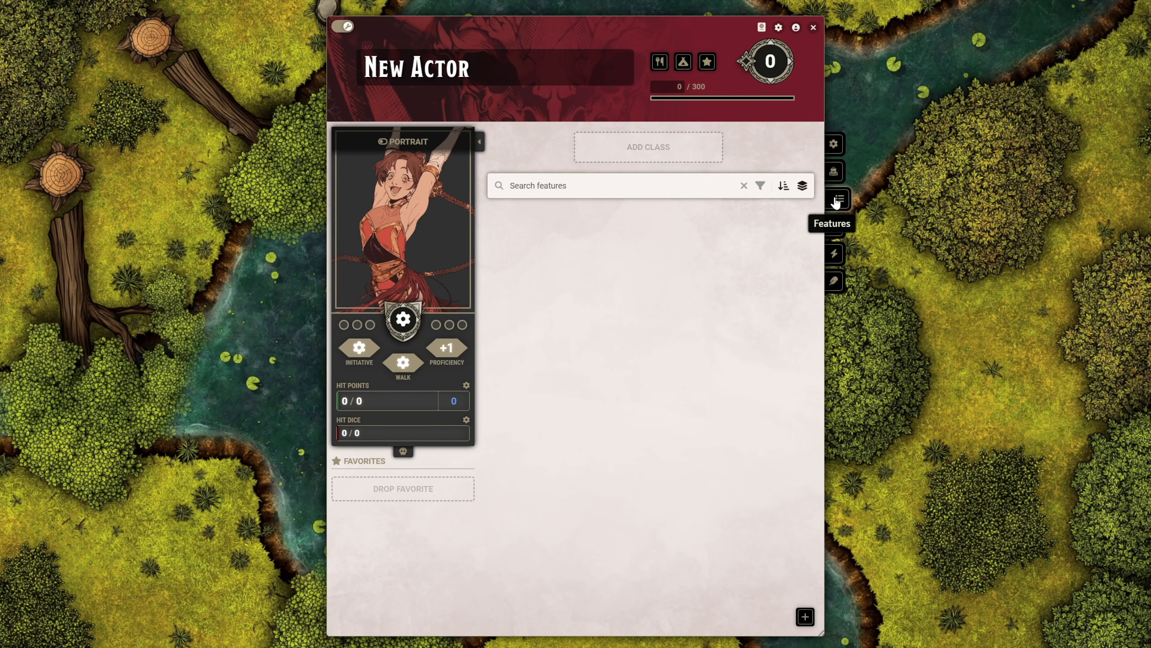
click(479, 142)
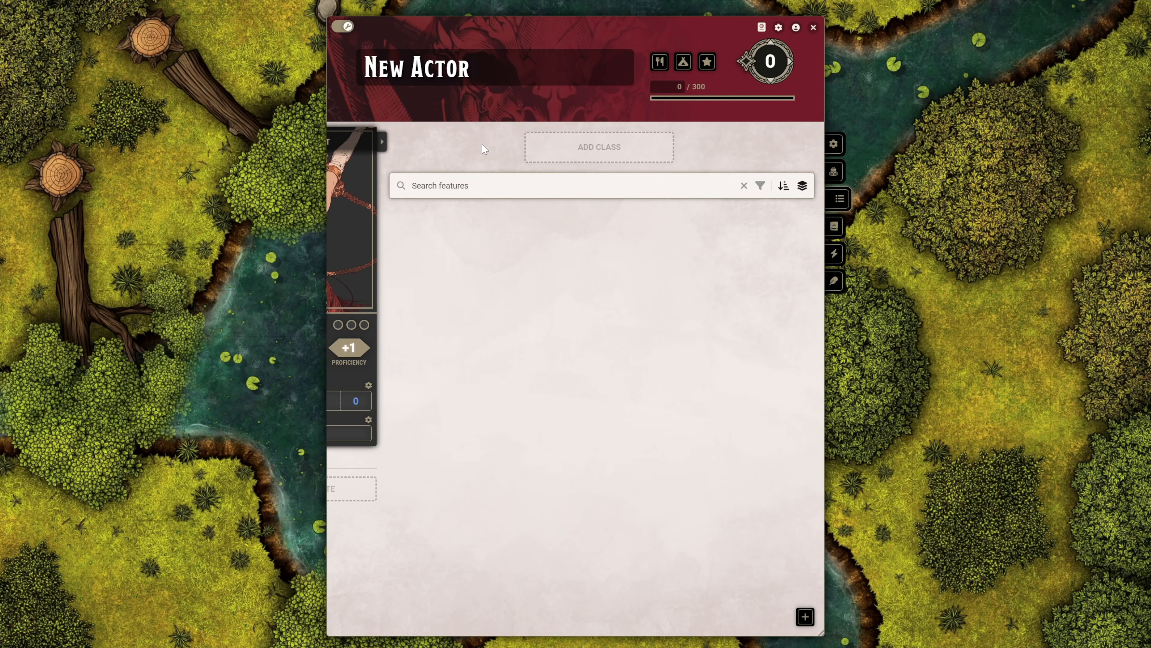
click(333, 144)
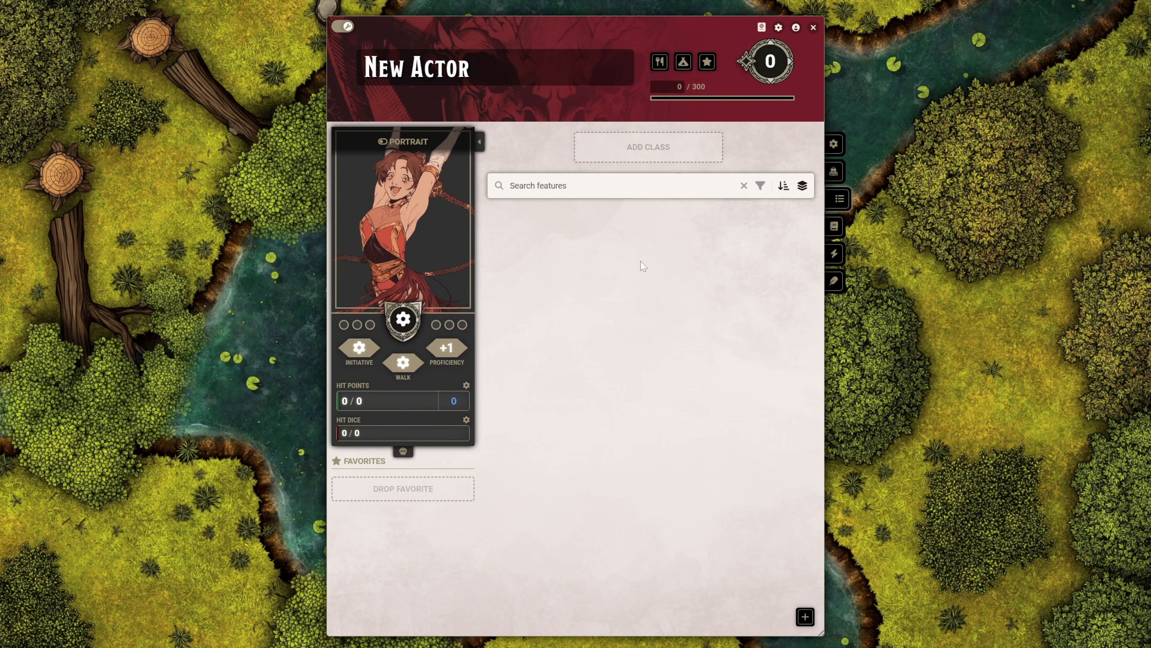
Look through the new actor's inventory, features and spells sections and return to the ability and skill details.
click(836, 146)
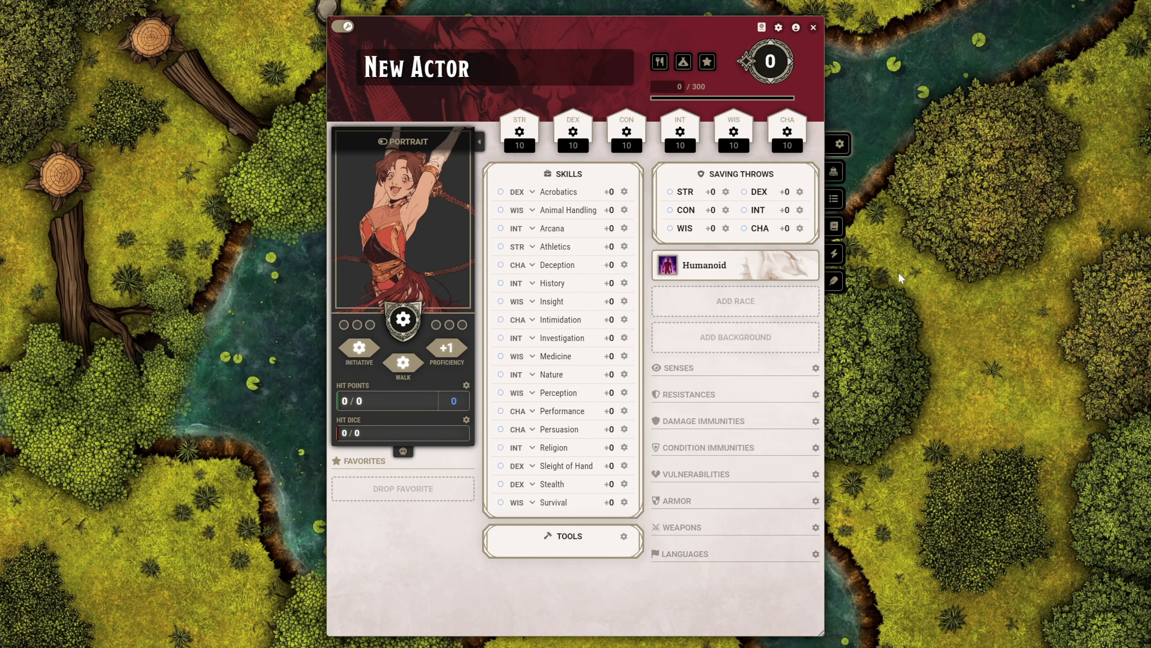
click(833, 172)
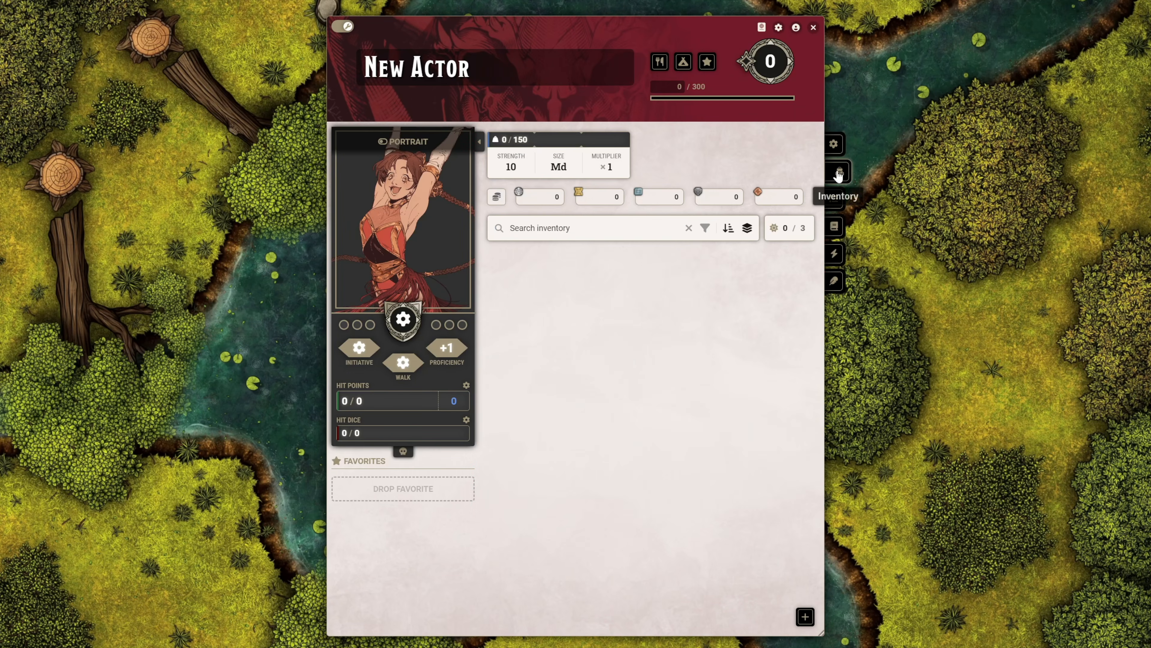
click(837, 201)
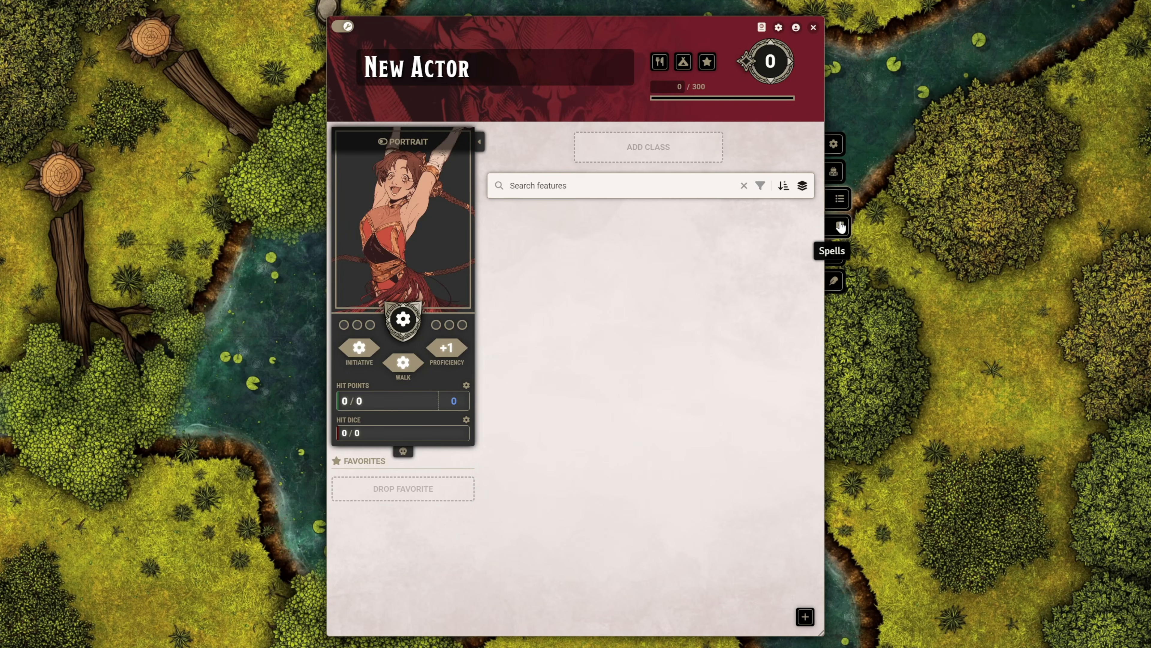
click(840, 225)
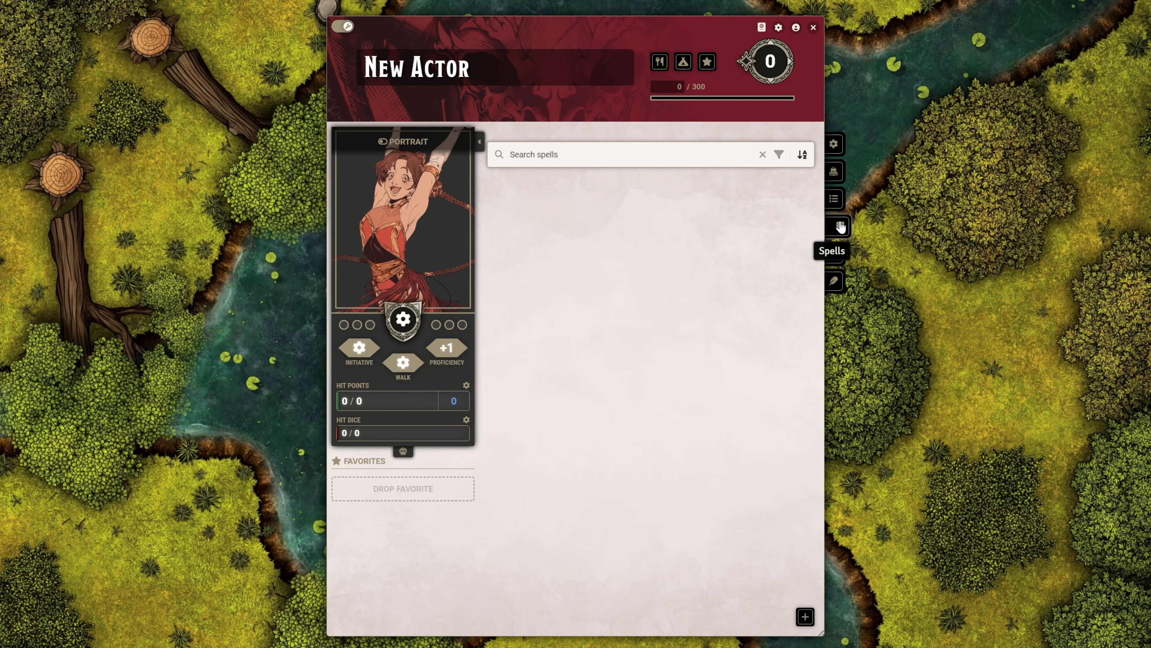
click(839, 146)
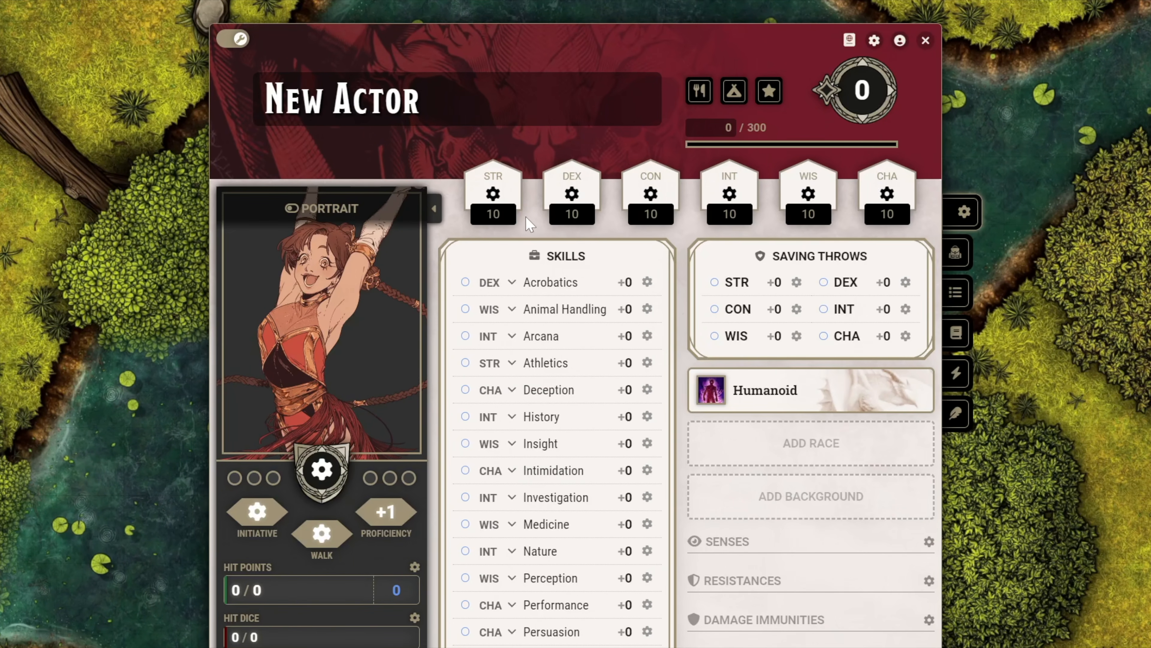
Preview the Strength ability check without rolling it, and try a Strength score of 15.
click(493, 179)
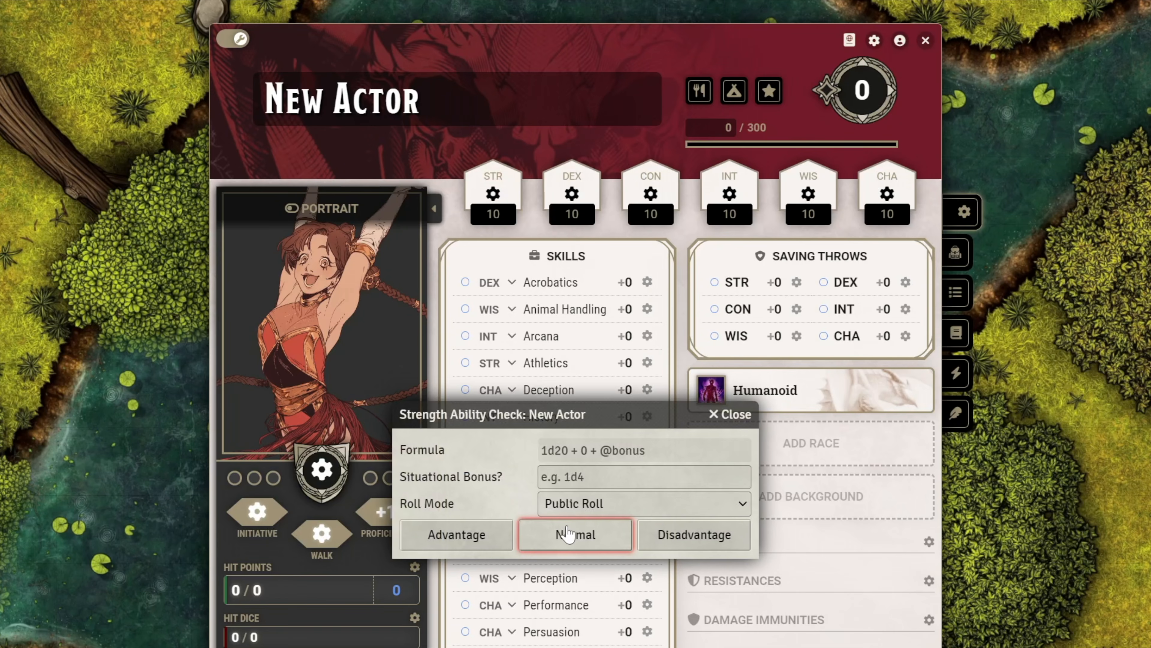
click(730, 414)
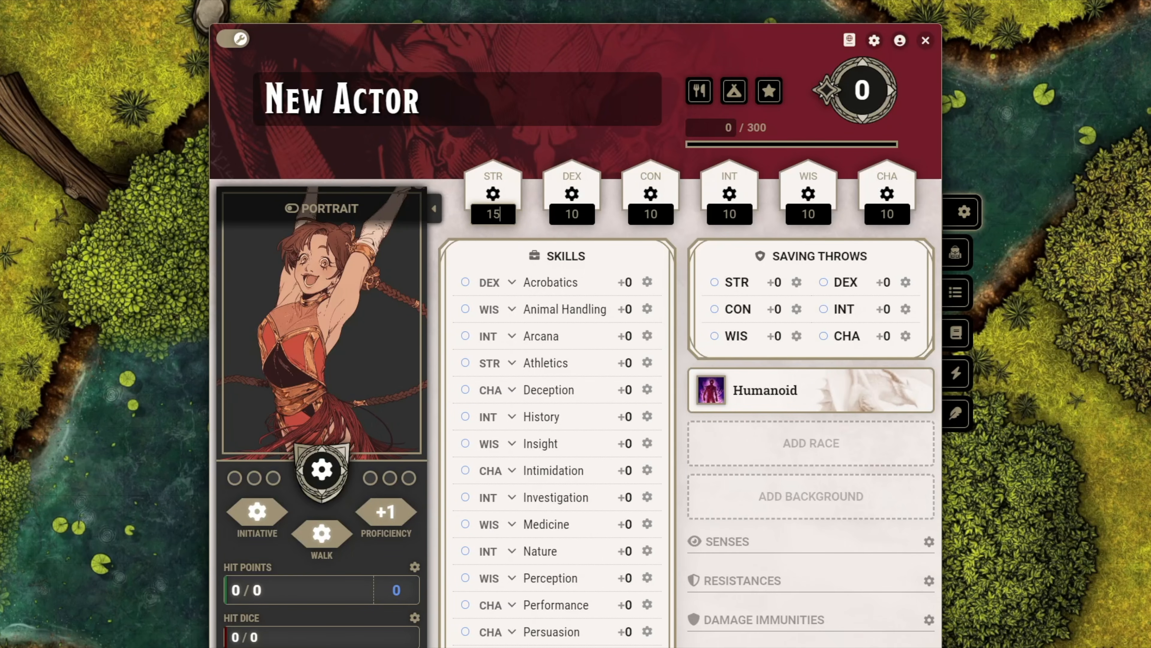
click(515, 235)
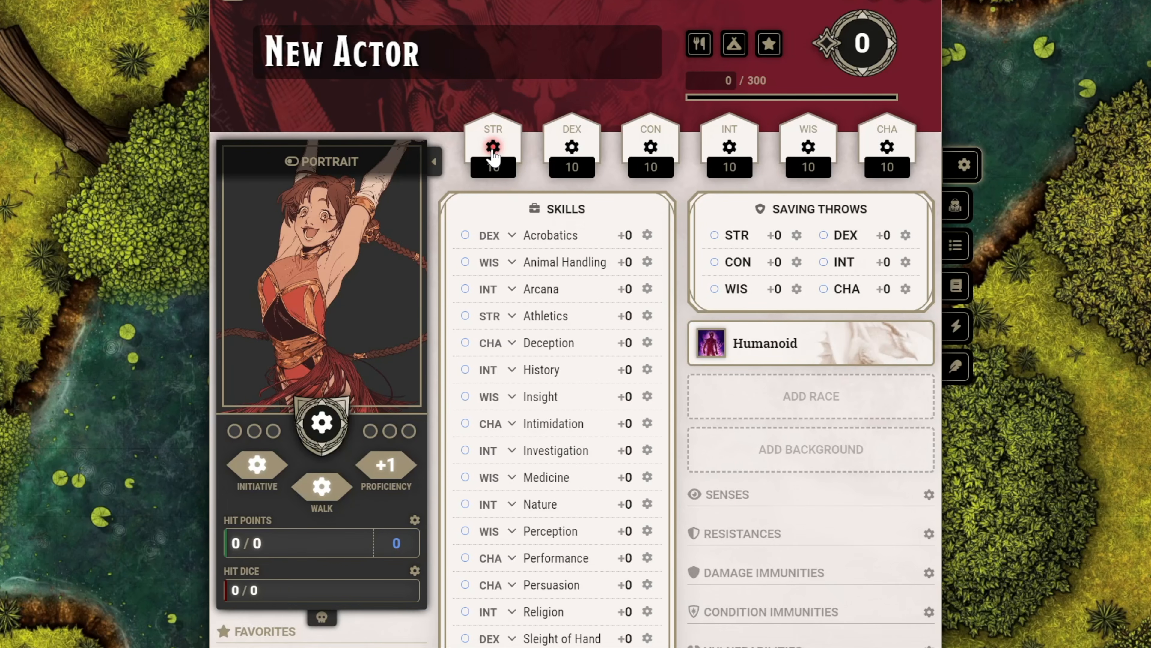
Review the configuration of Strength saving throws and ability checks and close it without submitting.
click(493, 193)
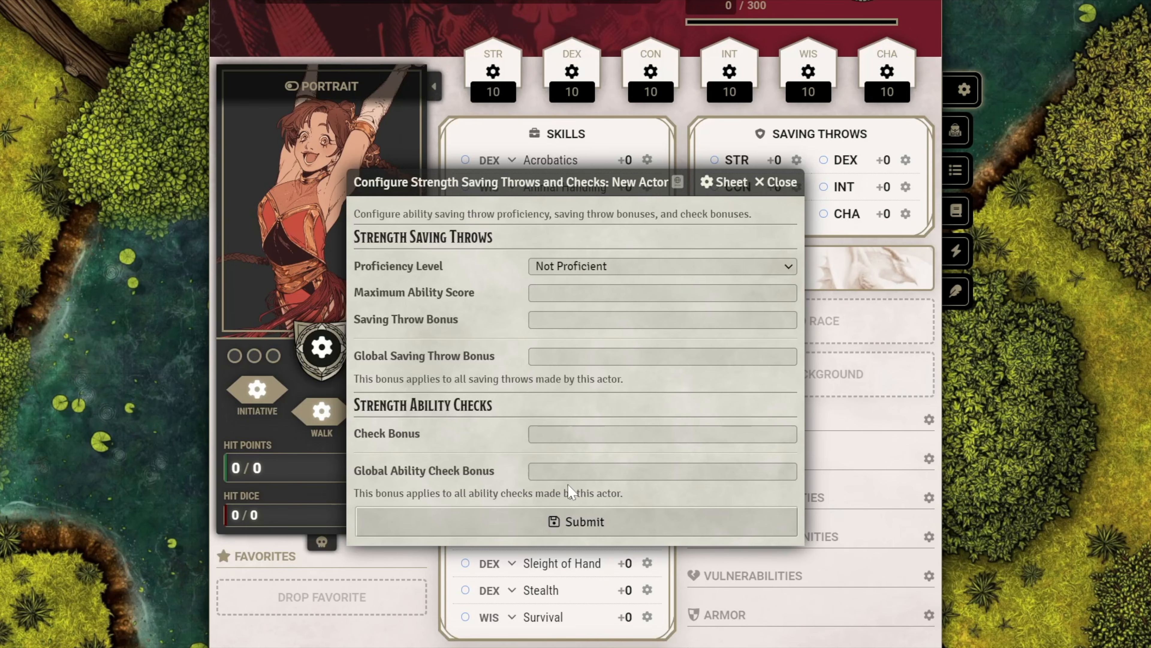
click(771, 184)
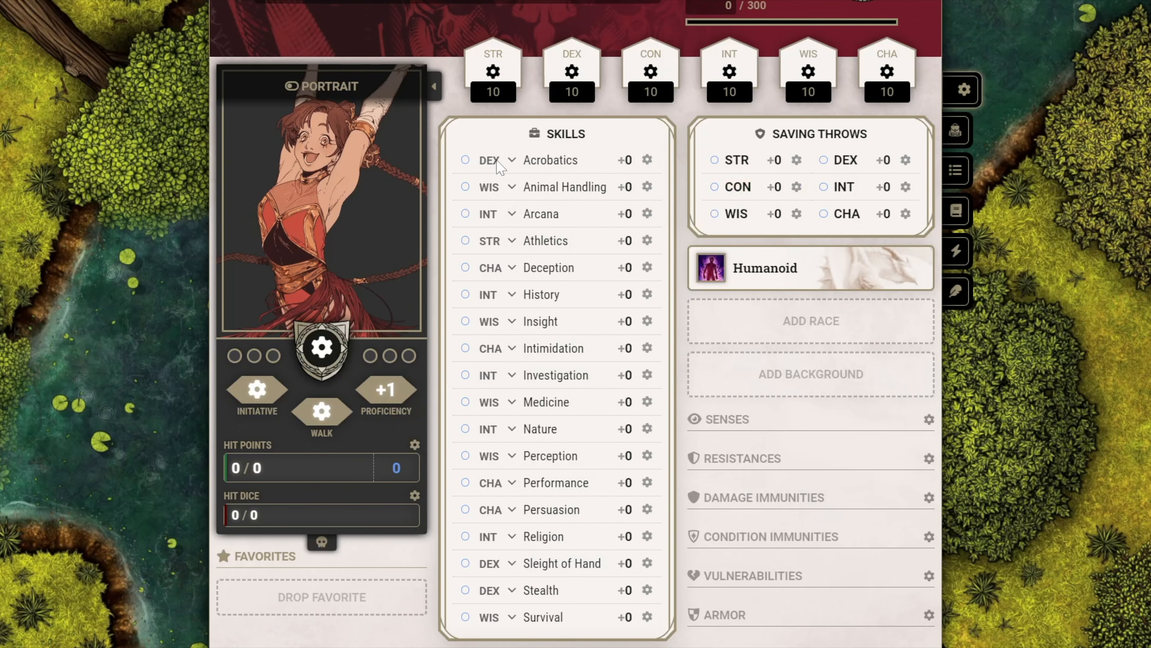
Cycle the Acrobatics skill through its proficiency levels and back to Not Proficient.
click(465, 160)
click(466, 159)
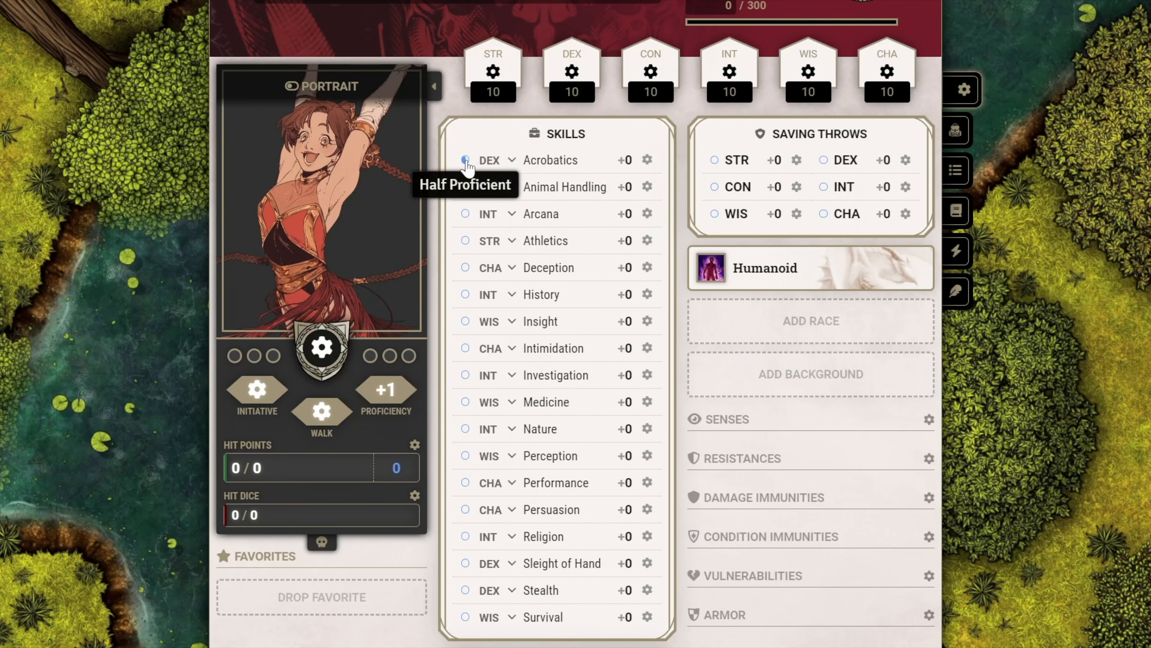
click(466, 160)
click(465, 160)
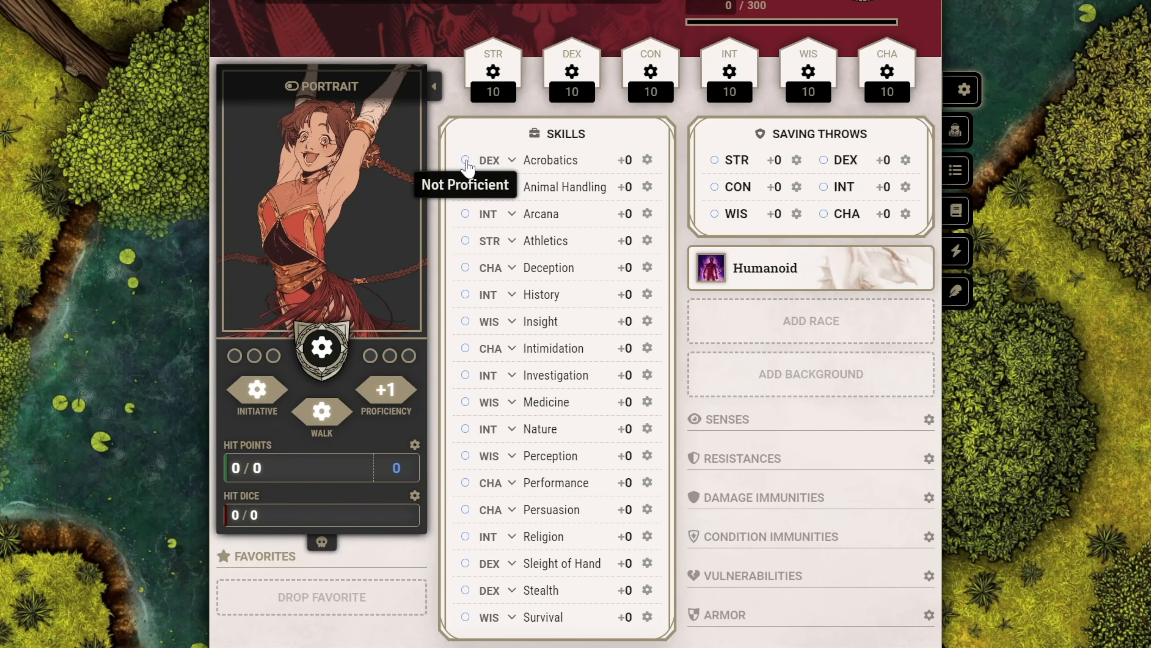
Review the Acrobatics configuration, keeping Dexterity as its ability modifier, and preview the Acrobatics skill check without rolling.
click(647, 160)
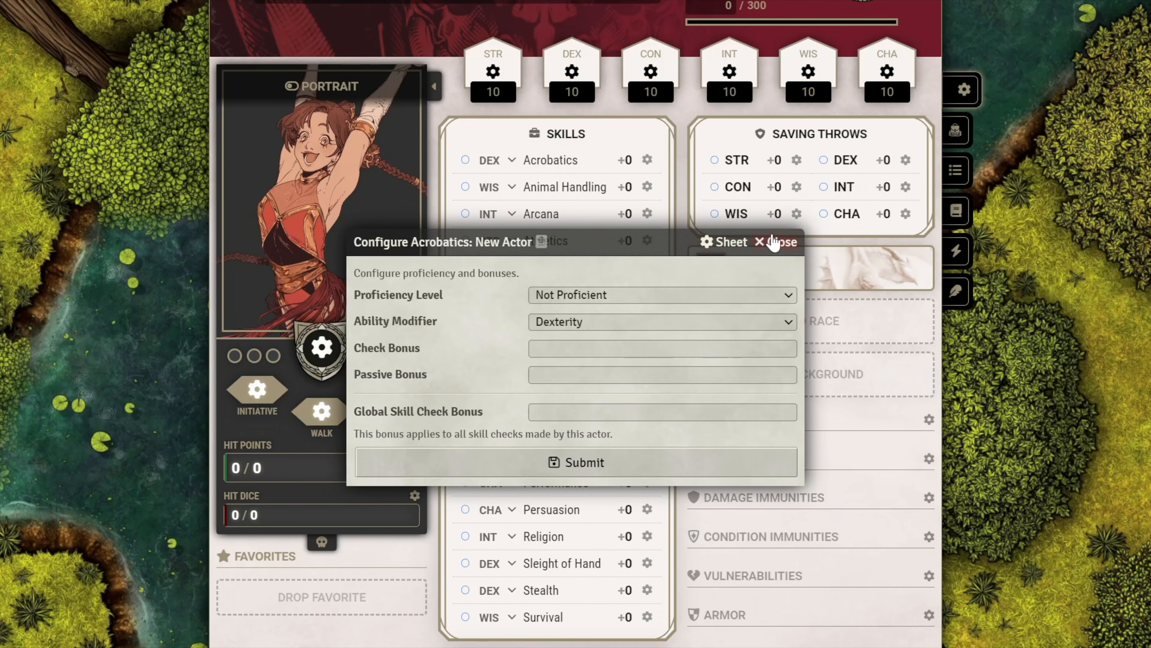
click(625, 323)
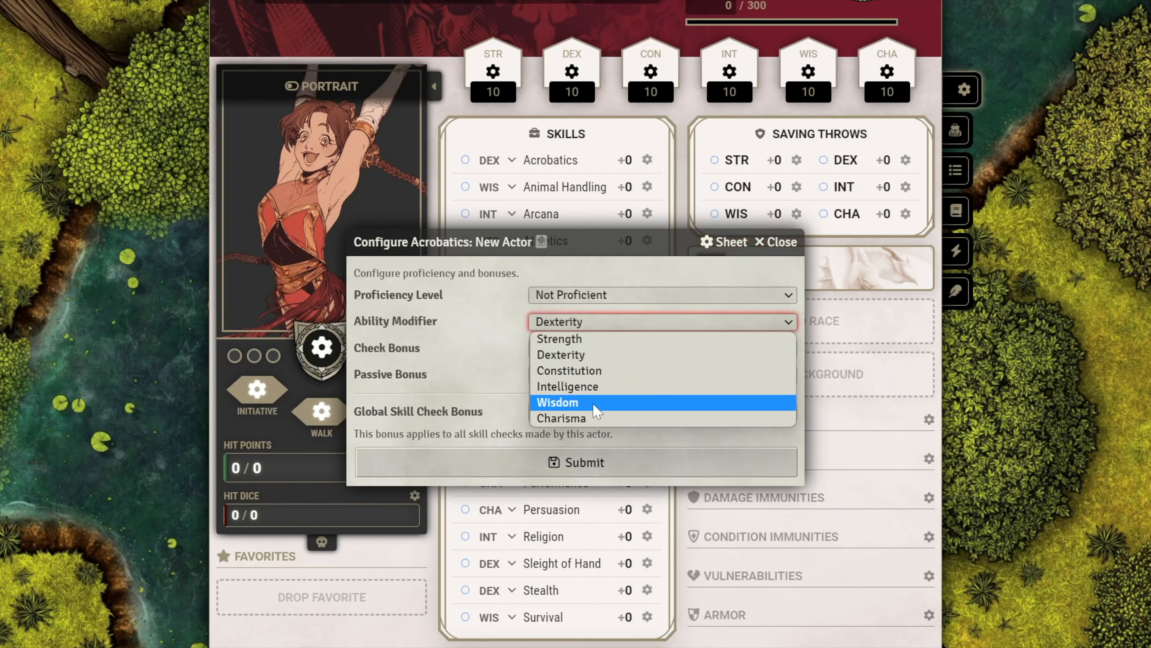
click(616, 354)
click(774, 243)
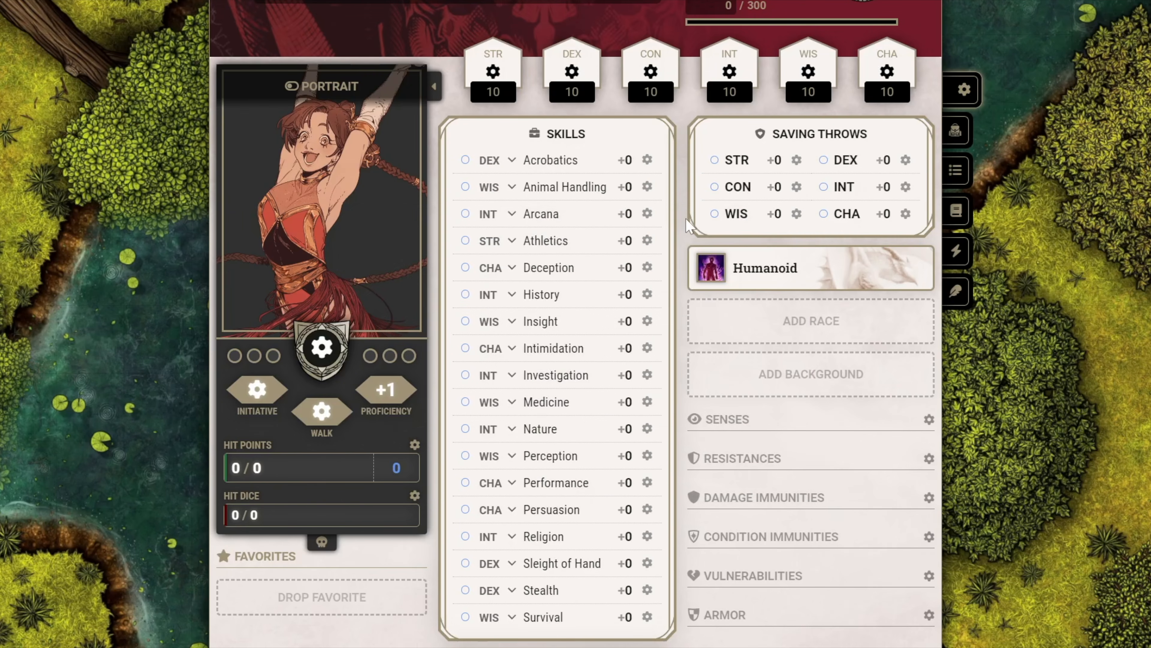
click(550, 159)
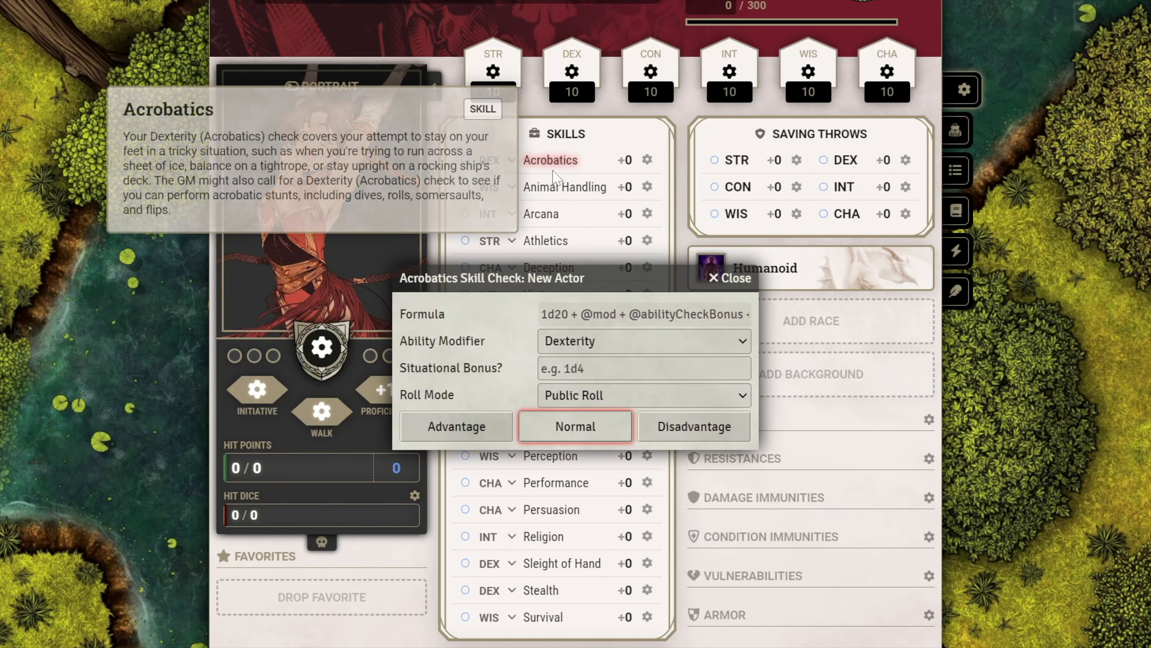
click(729, 278)
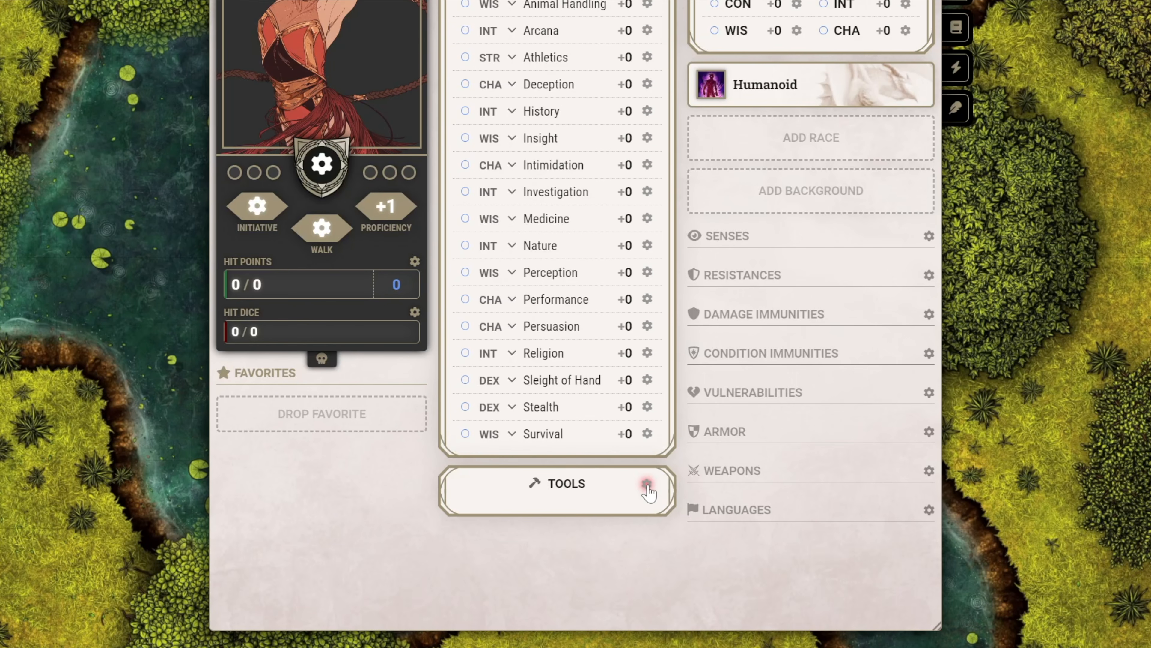
Add Disguise Kit to the new actor's tool proficiencies.
click(647, 483)
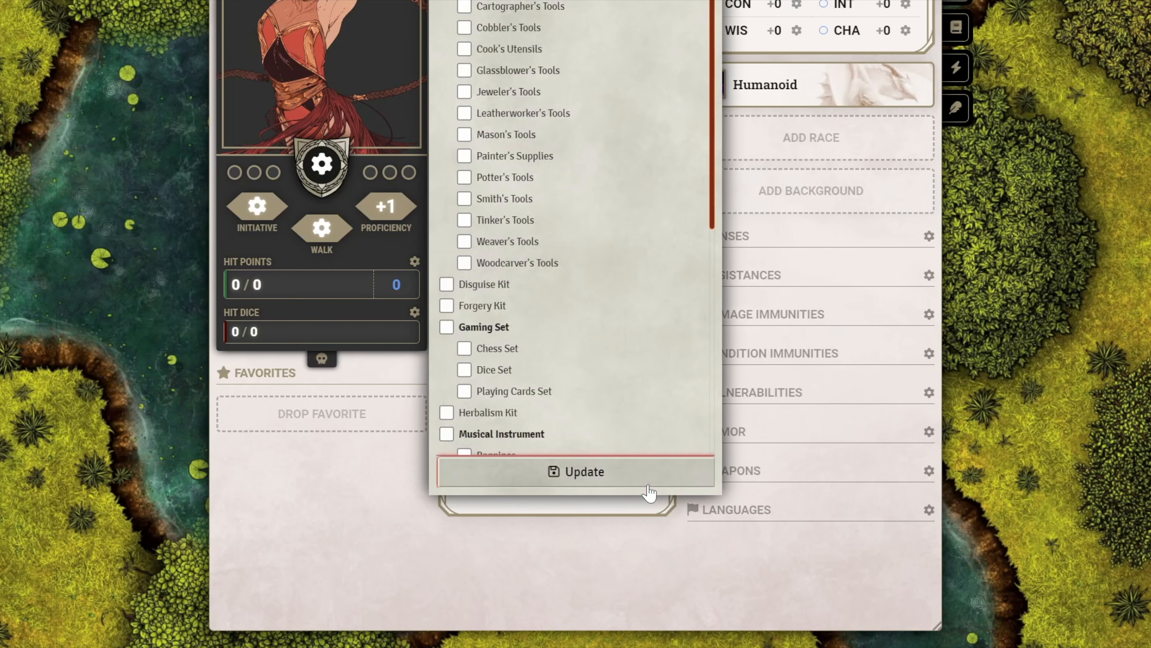
click(447, 284)
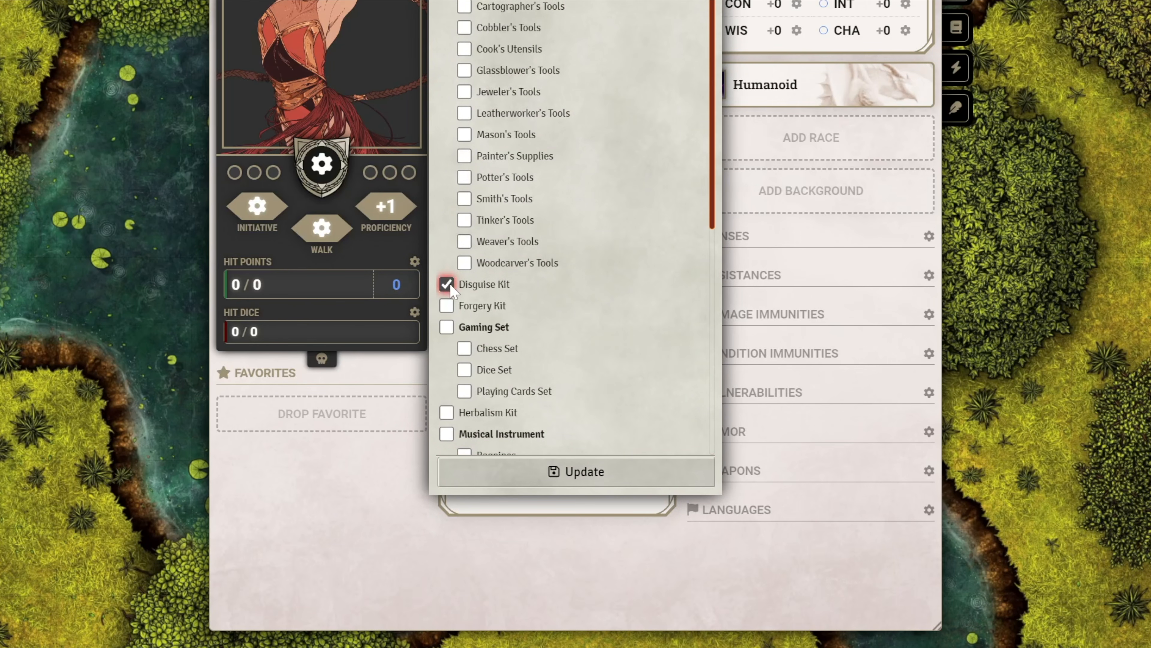
click(580, 472)
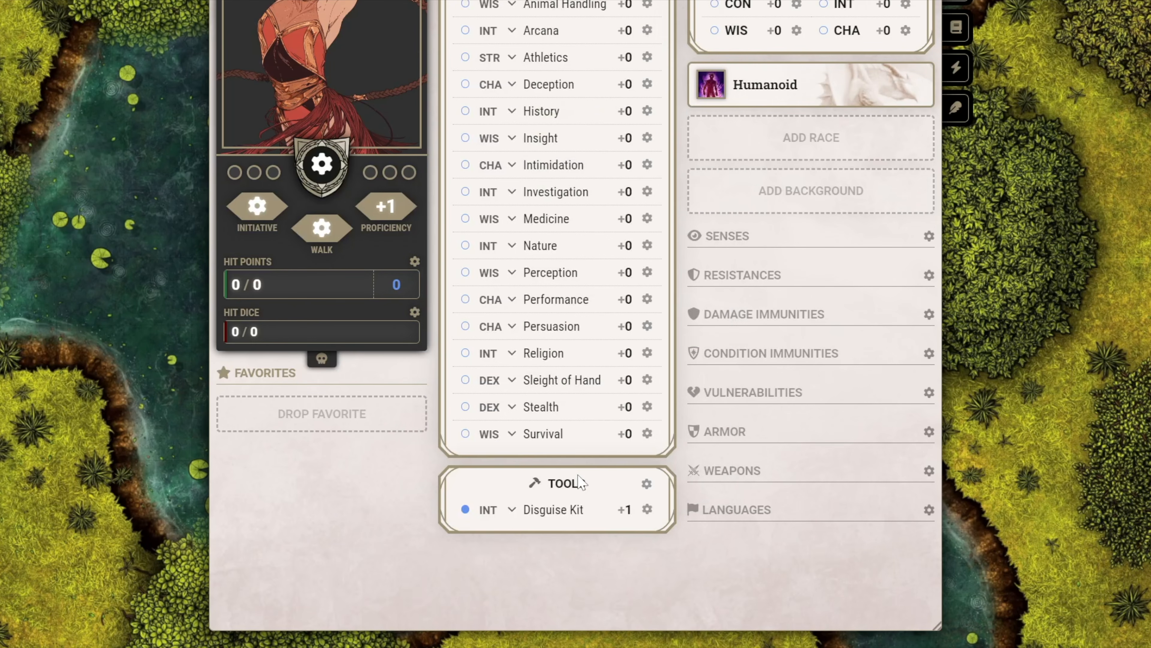
Review the Disguise Kit's ability choices, proficiency configuration and description, keeping Intelligence as its ability.
click(496, 509)
click(570, 521)
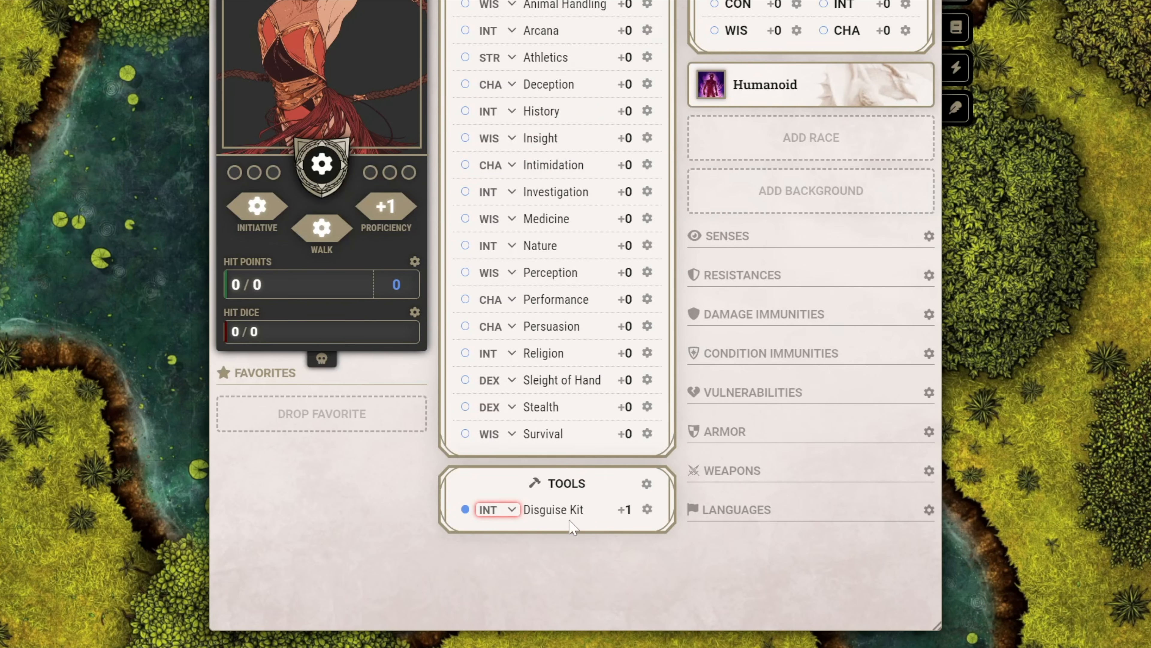
click(647, 509)
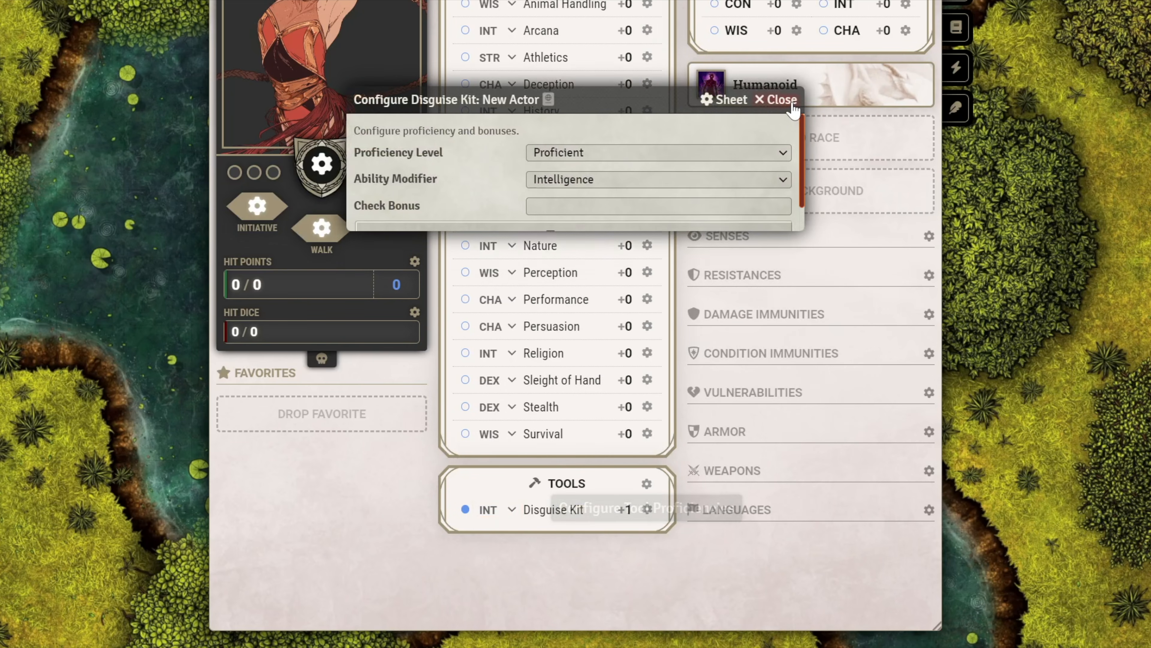
click(781, 100)
mouse_move(572, 521)
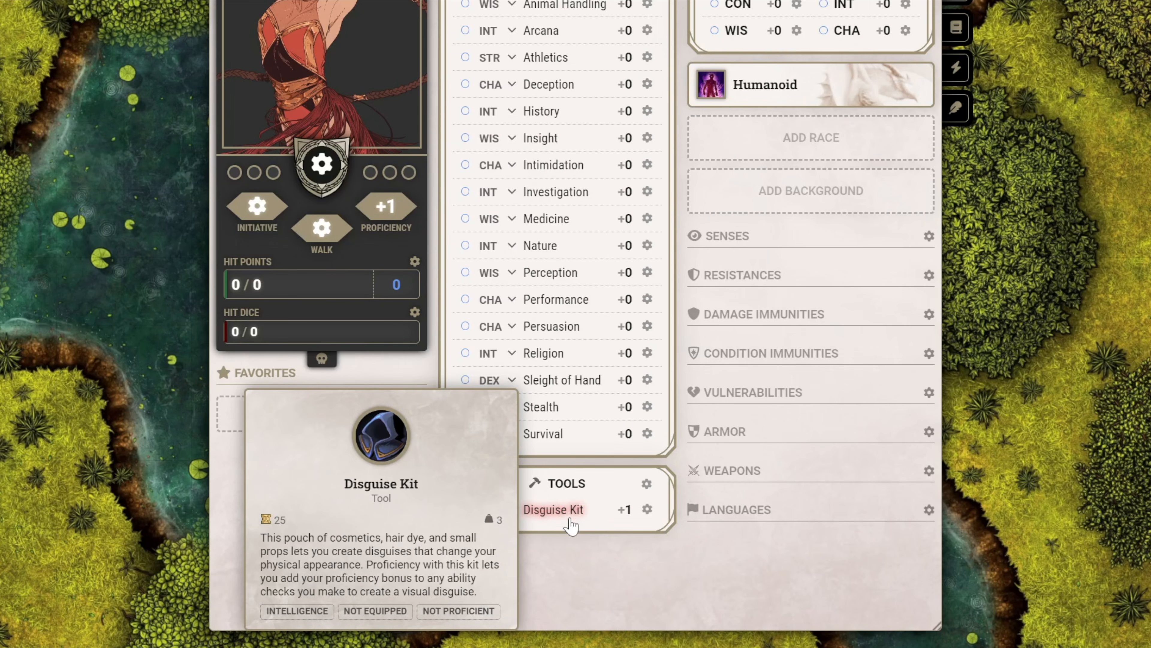
Try adding the Human race from the Races (SRD) compendium to the new actor, and abandon its advancement.
scroll(581, 547, up, 3)
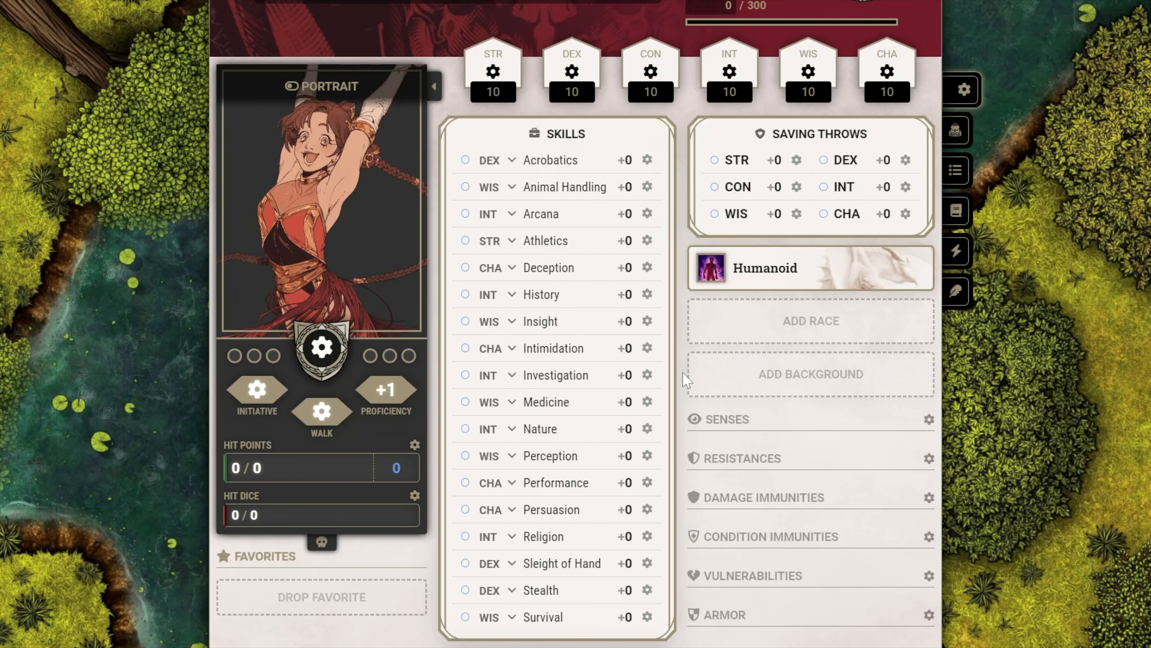
click(831, 326)
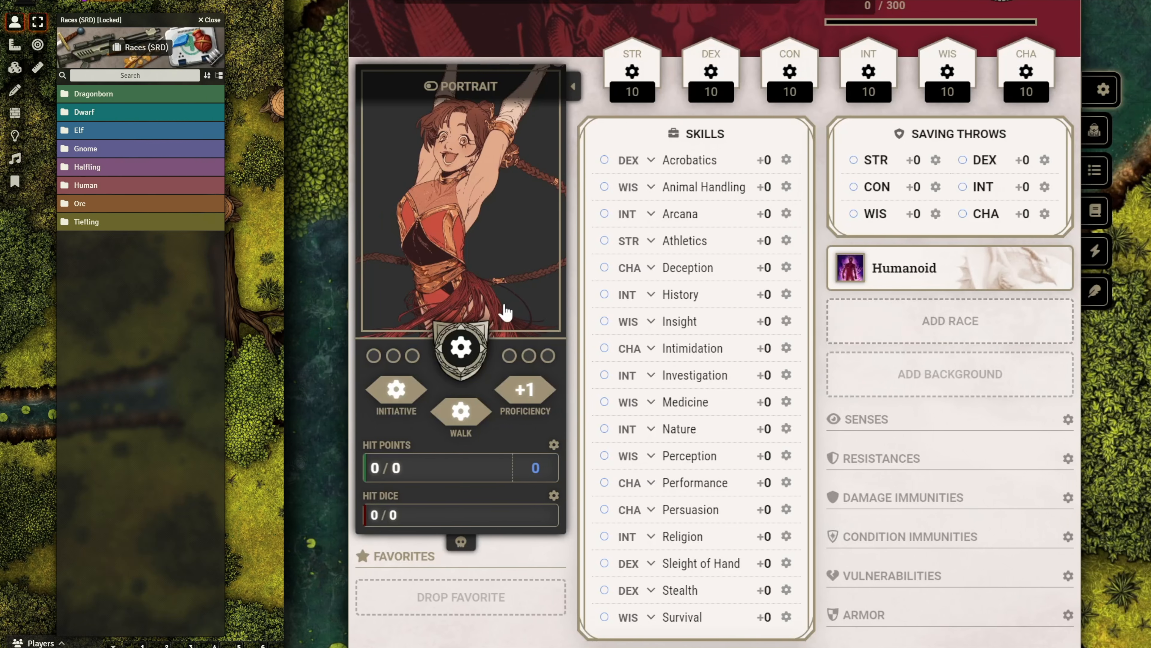
click(159, 185)
drag(96, 209, 929, 325)
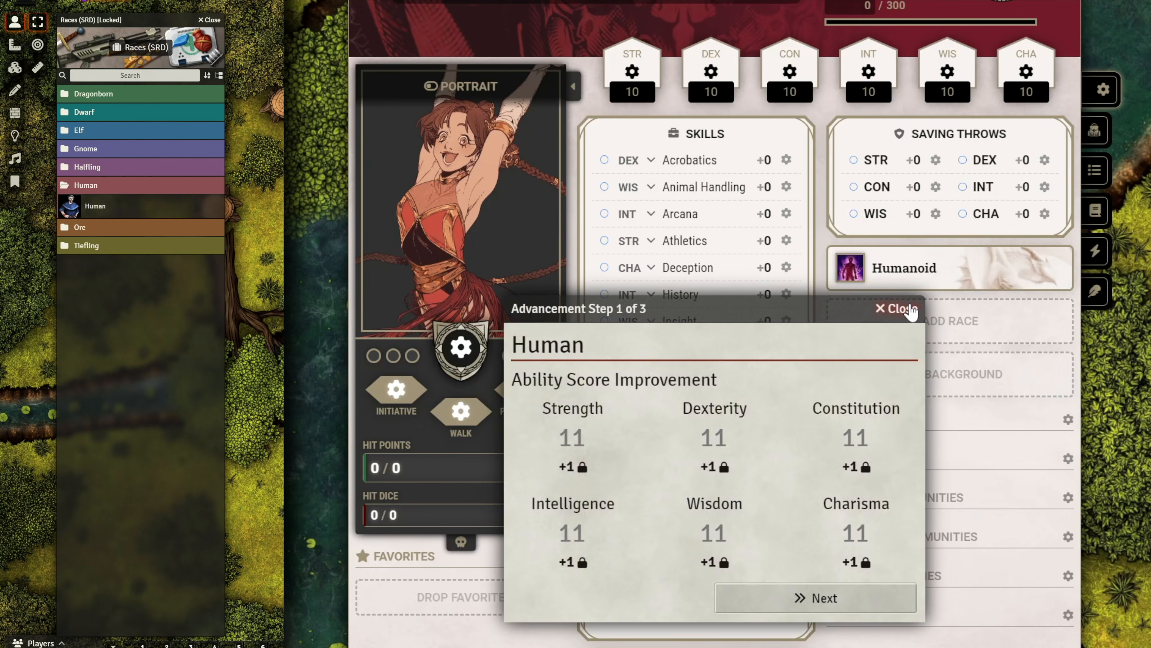
click(897, 308)
click(630, 394)
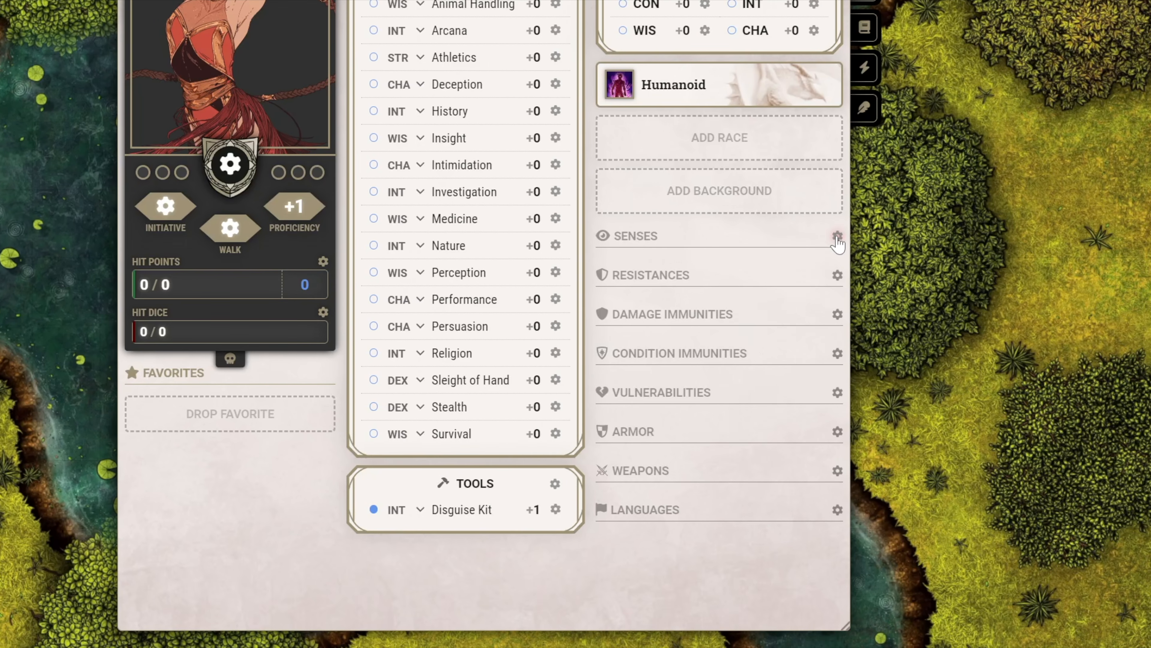
Set the new actor's Darkvision to 60 feet in its senses configuration.
click(837, 237)
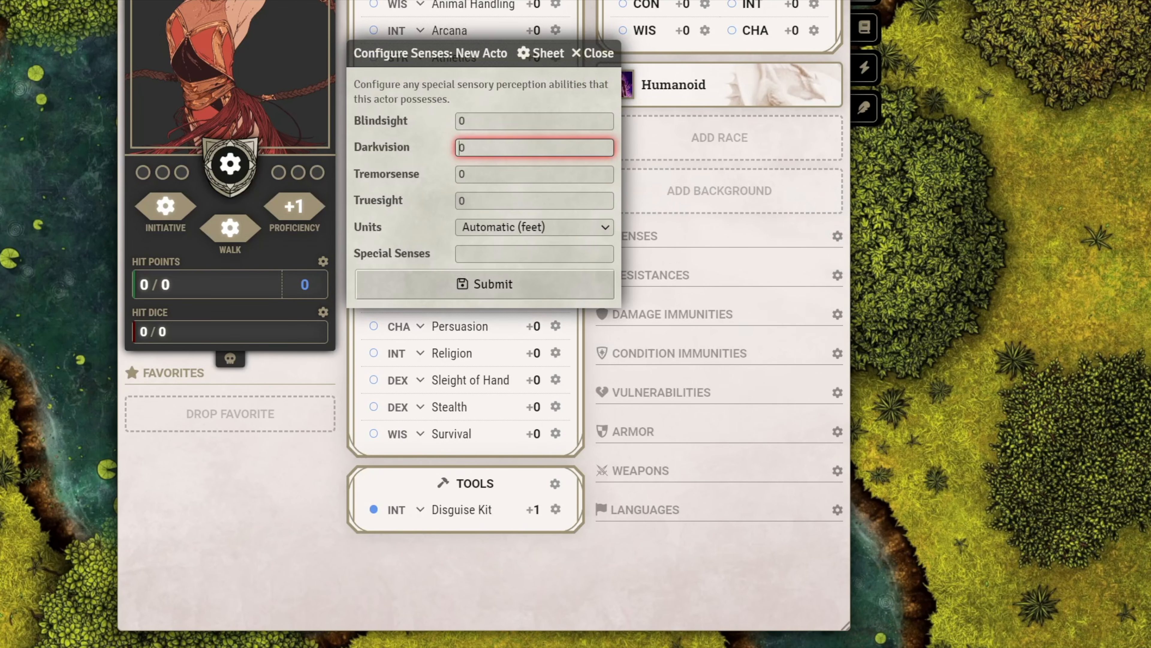
text(60)
click(488, 284)
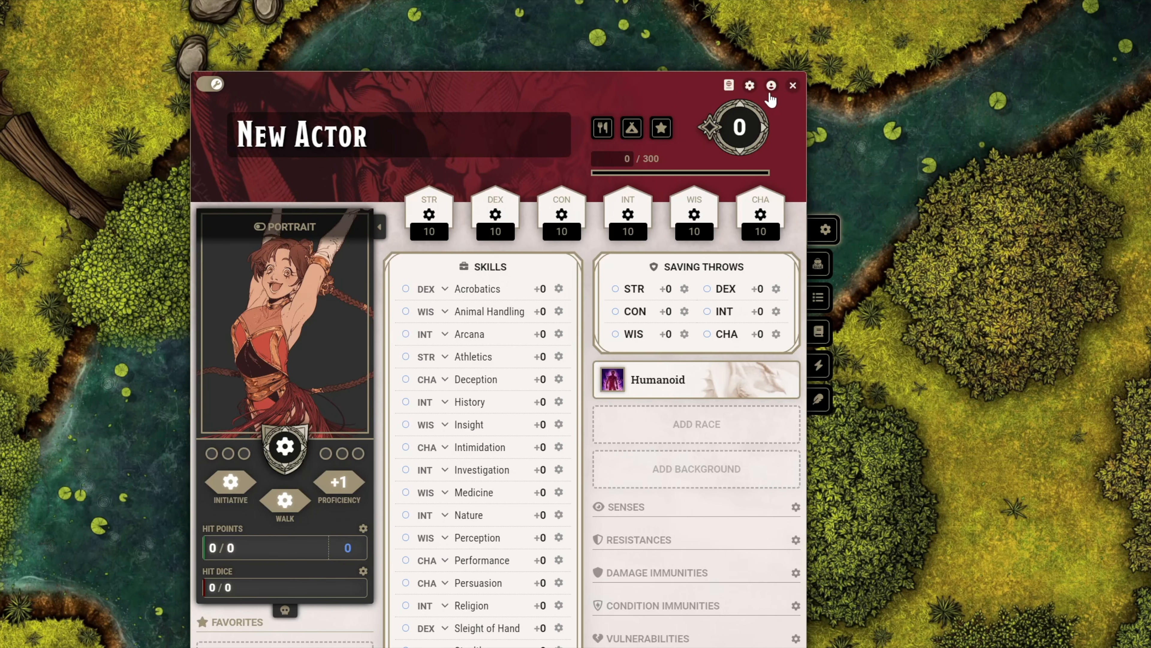
Review the basic vision configuration of the new actor's prototype token, leaving it as it is.
click(770, 86)
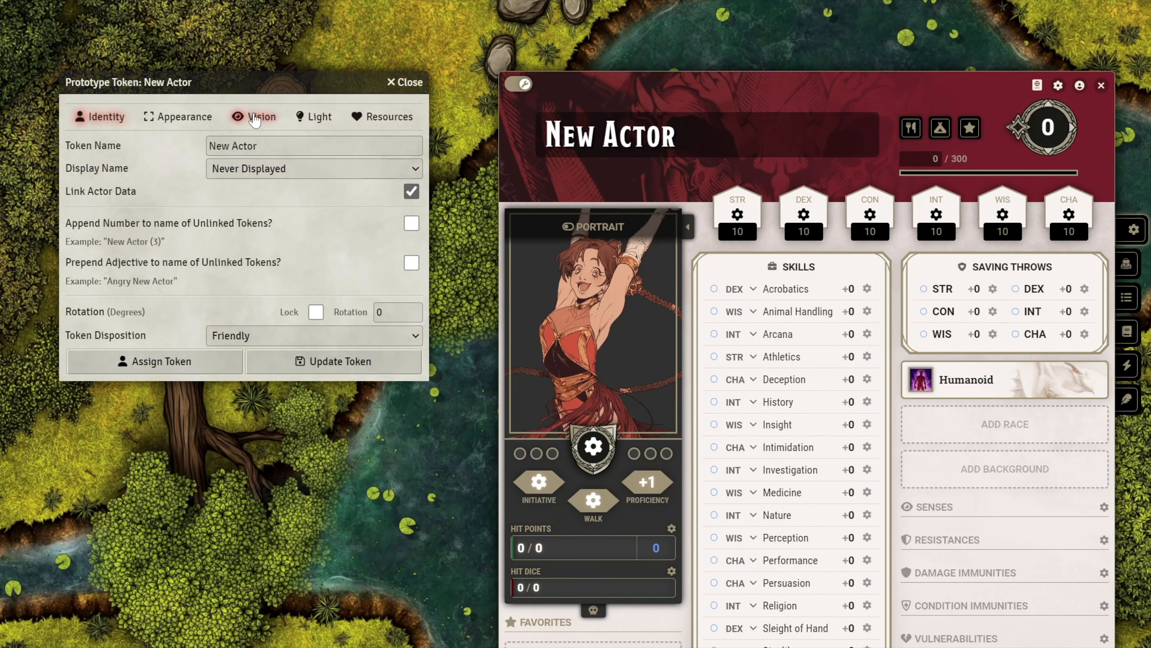
click(255, 118)
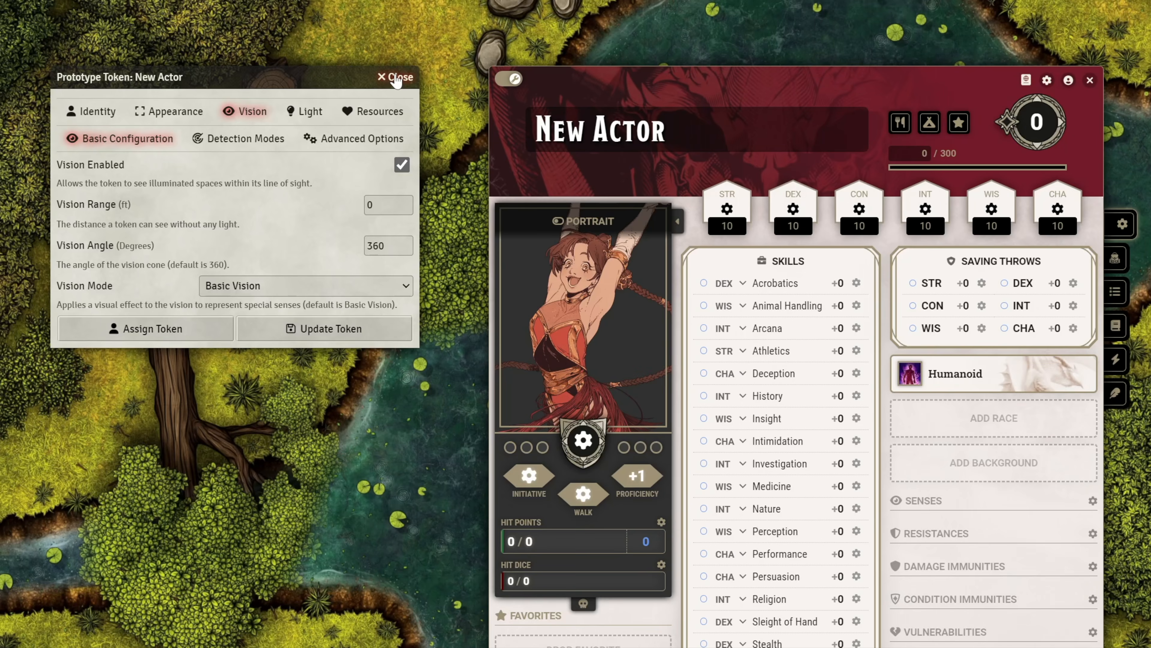
click(396, 78)
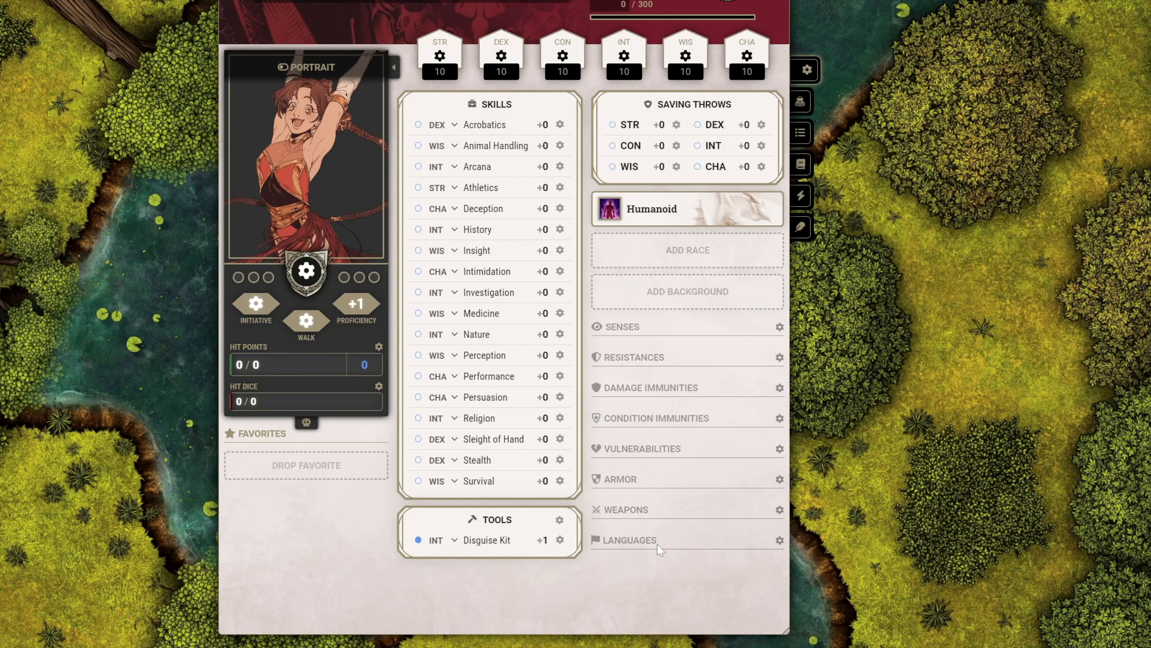
Review the new actor's language choices and armor proficiency choices without selecting any.
click(779, 540)
scroll(562, 361, down, 2)
scroll(558, 355, up, 2)
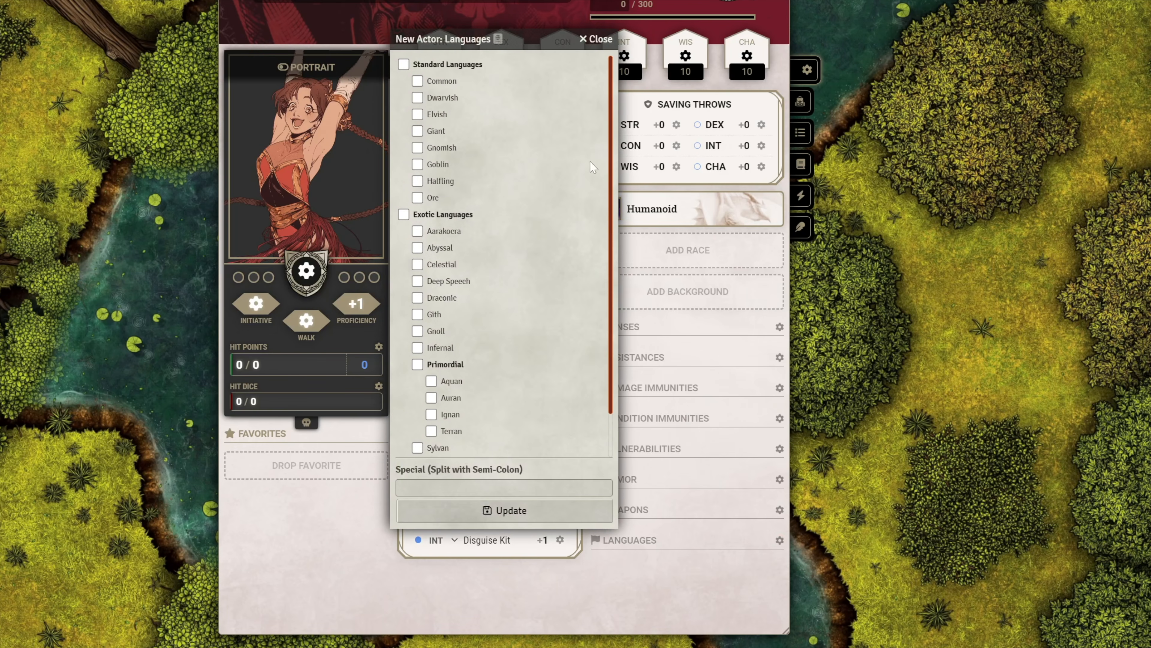
click(598, 40)
click(779, 479)
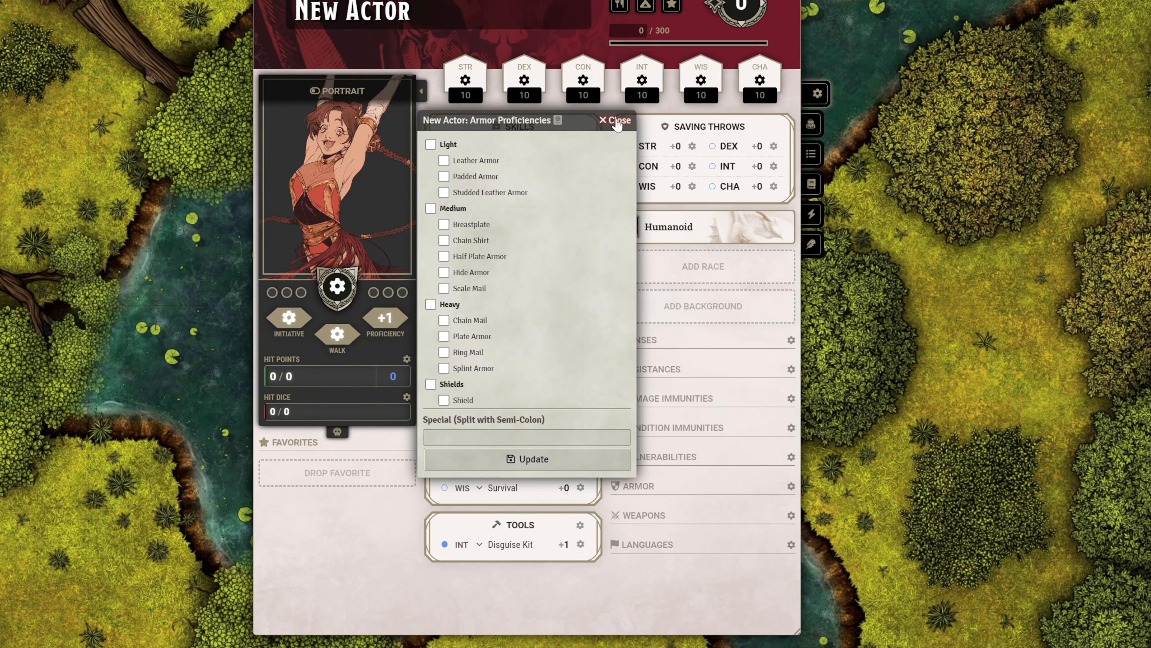
click(617, 120)
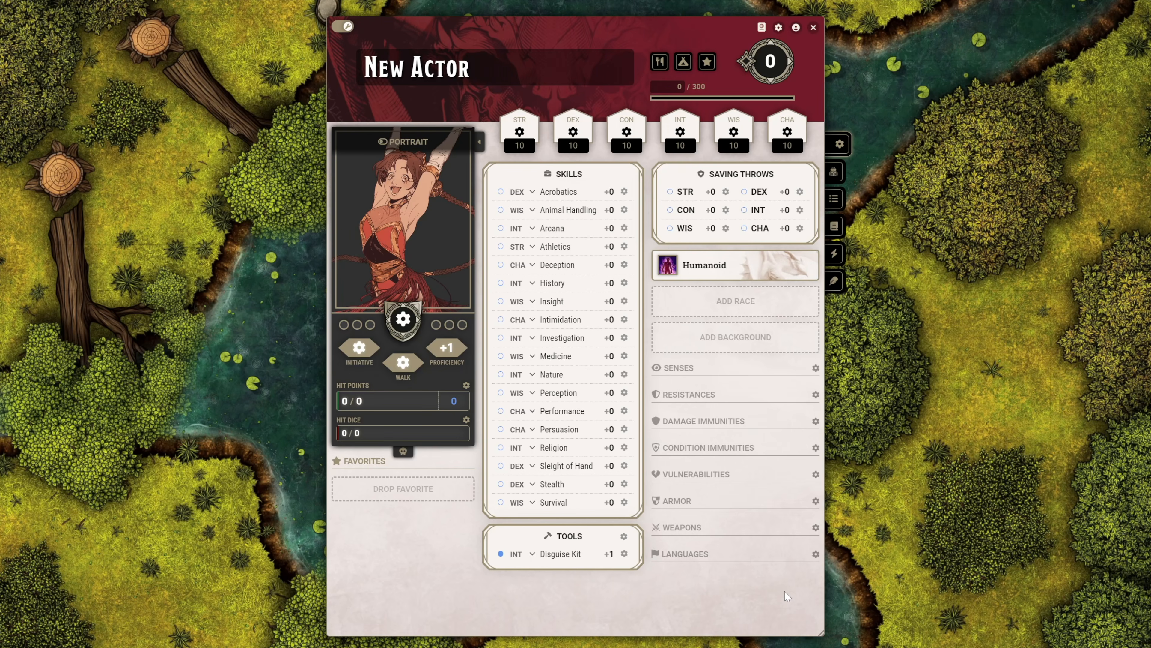
Set the new actor's carried gold to 15 in the inventory, and convert all its currency to the highest possible denomination.
click(834, 171)
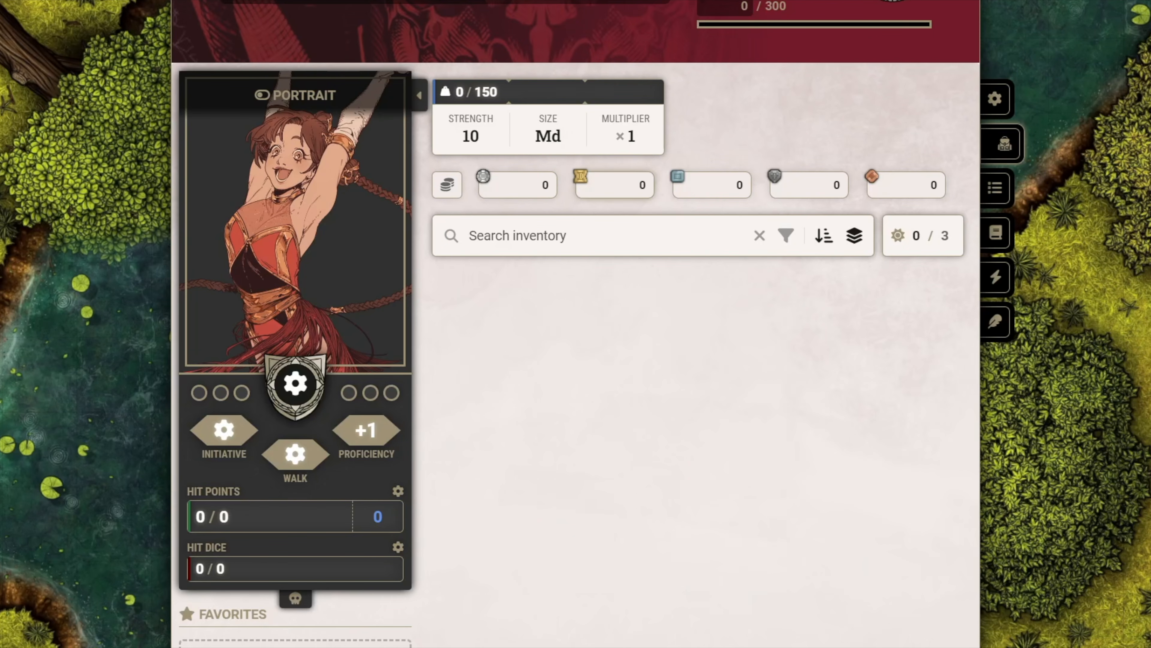
click(689, 157)
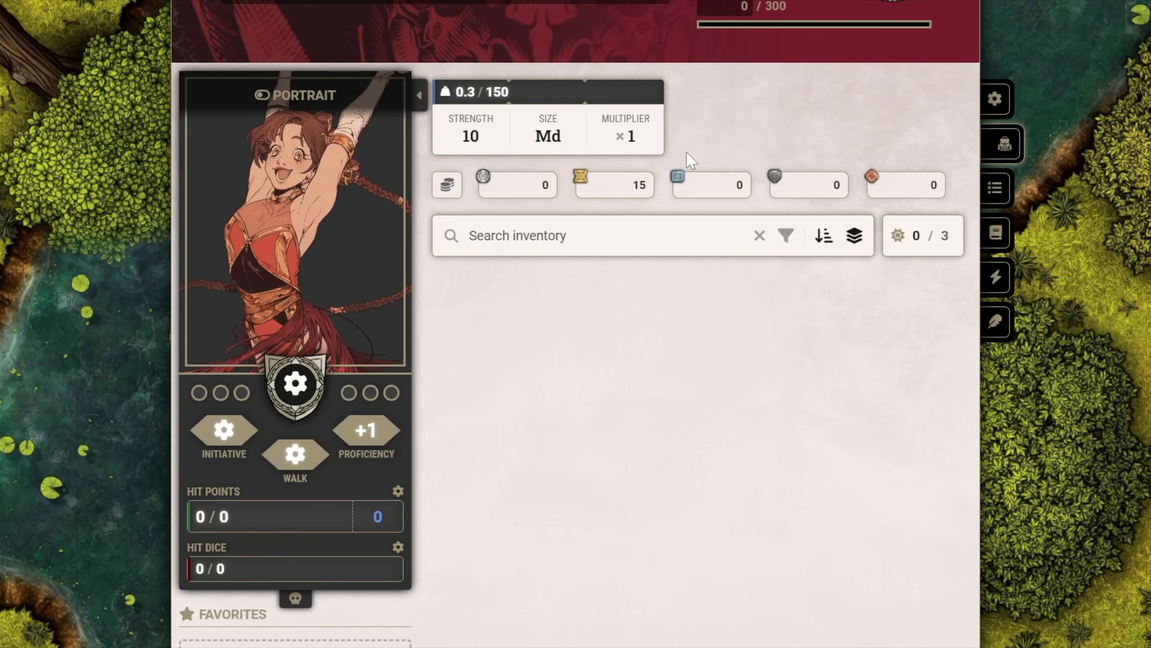
click(447, 186)
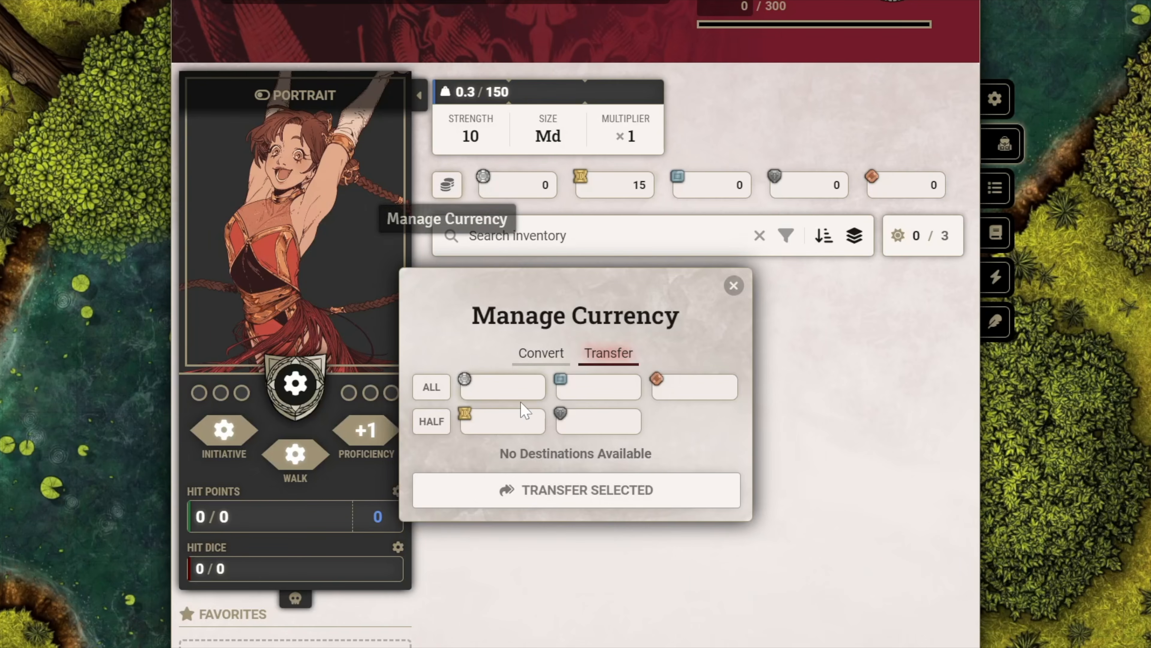
click(538, 355)
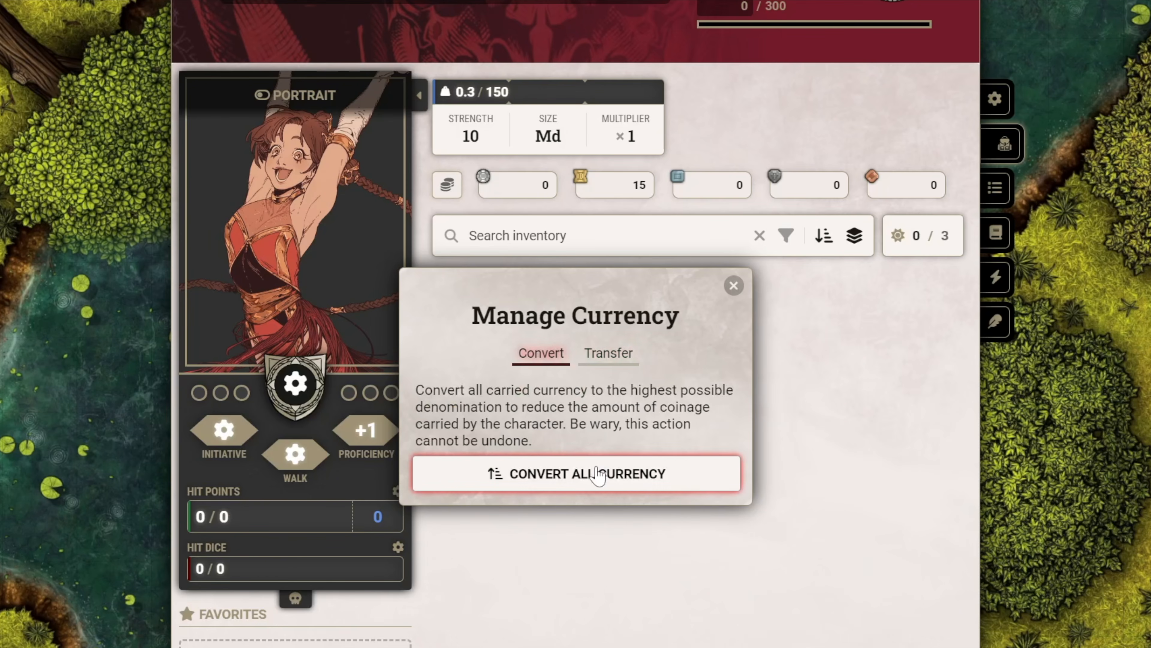
click(593, 474)
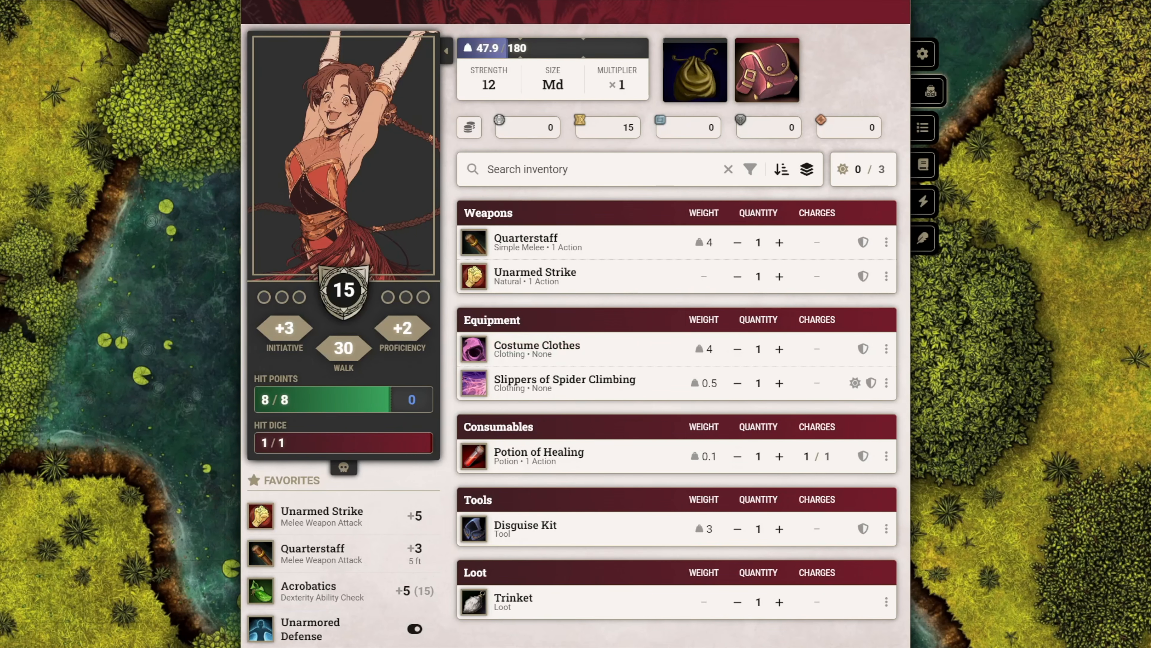
Search the monk's inventory for "costume", and clear the search.
click(567, 170)
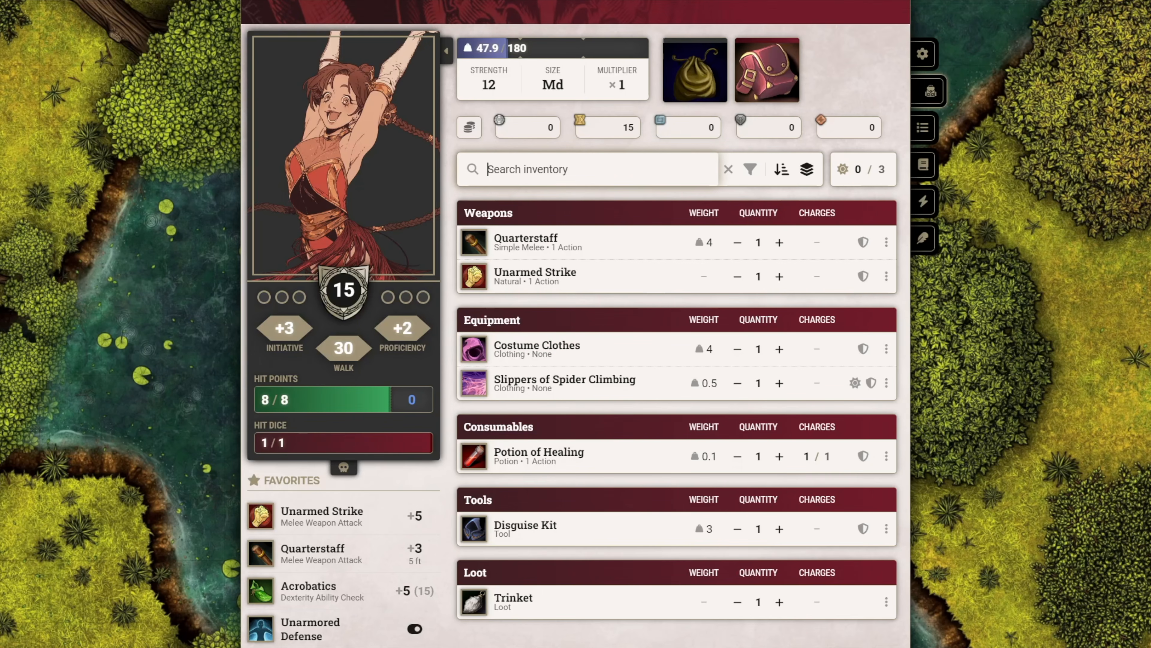
text(costume)
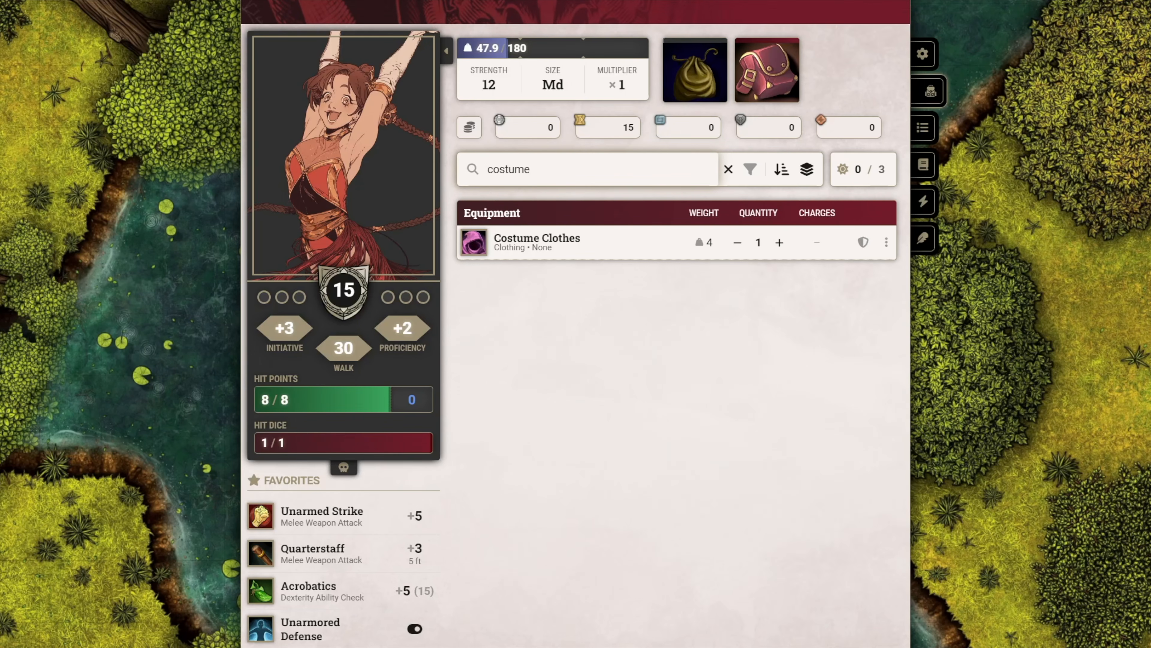
key(ctrl+a)
key(BackSpace)
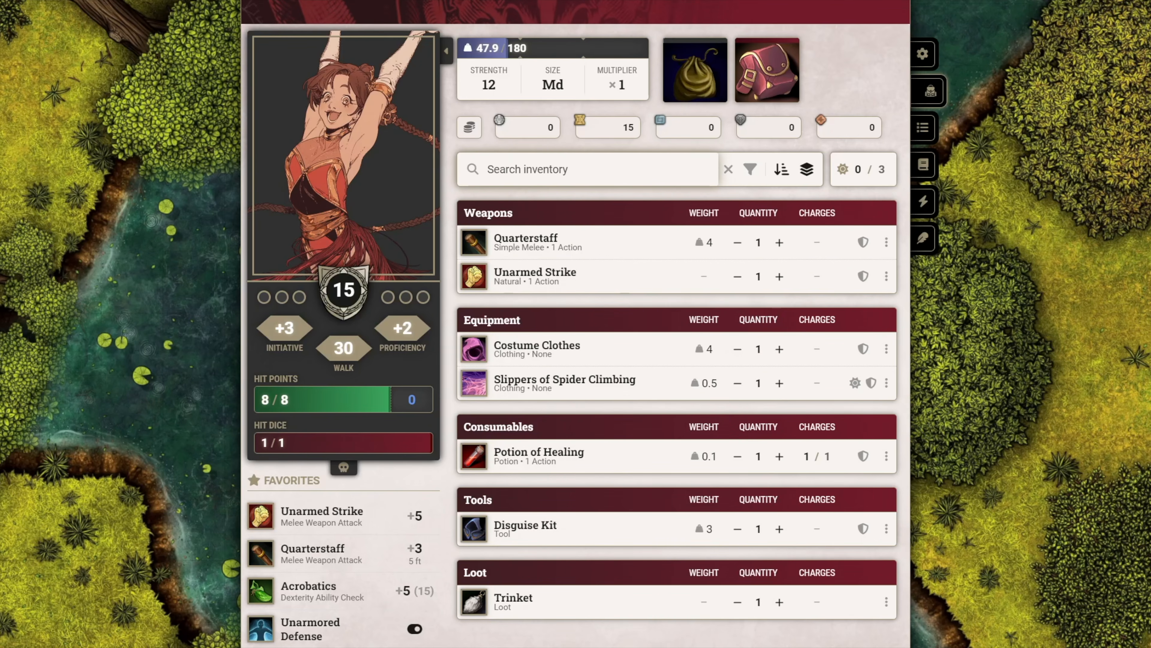
Filter the monk's inventory to Action items, and clear the filter.
click(750, 169)
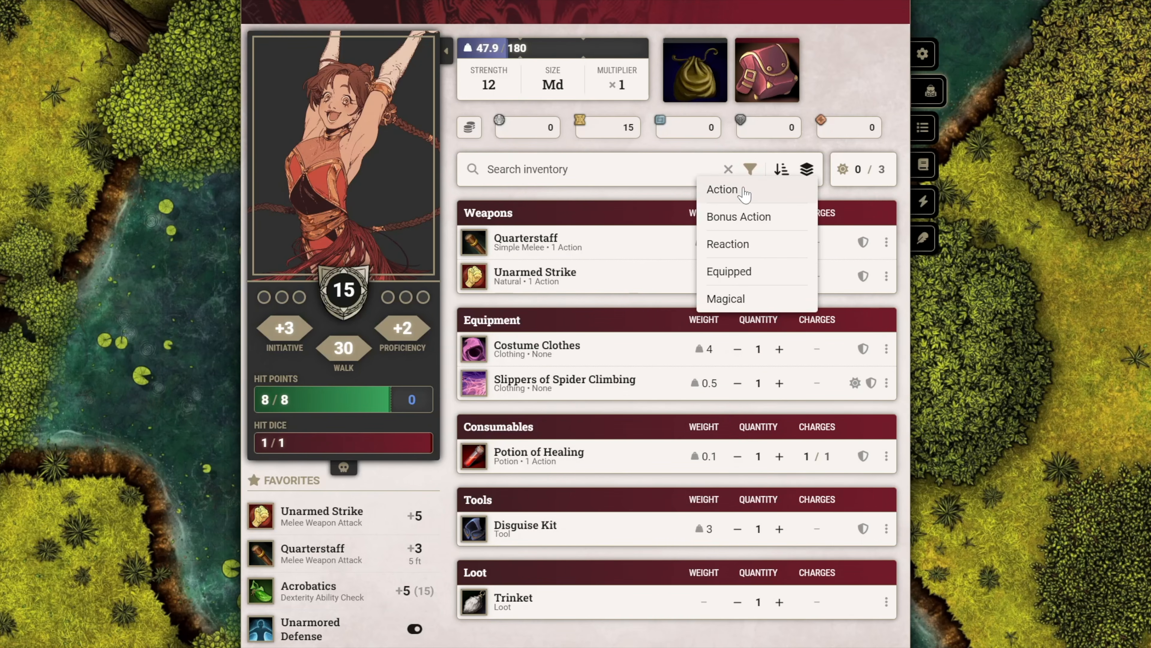
click(745, 195)
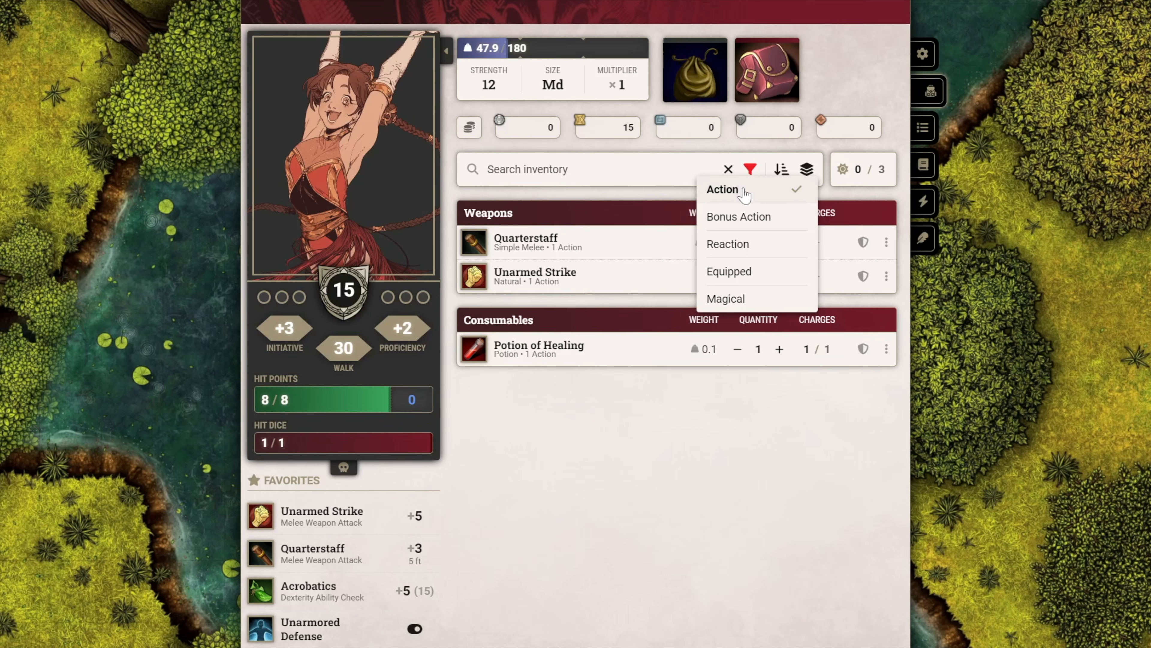
click(728, 170)
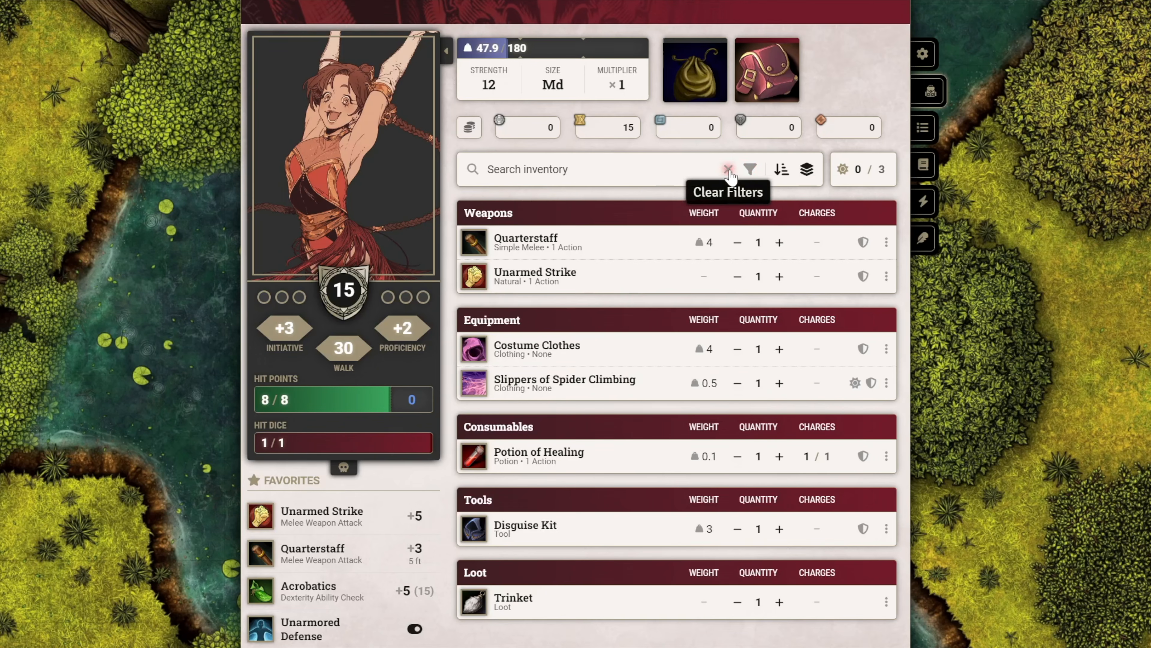
Try the inventory's sorting and its ungrouped item list, and restore the grouping by category.
click(781, 172)
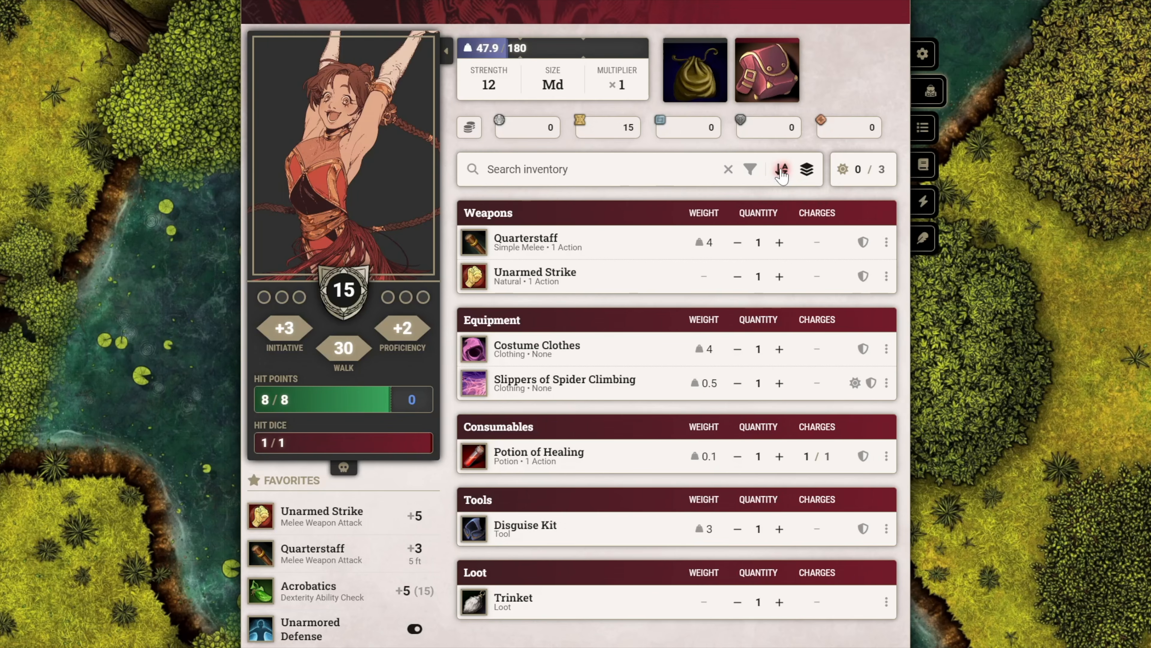
click(807, 172)
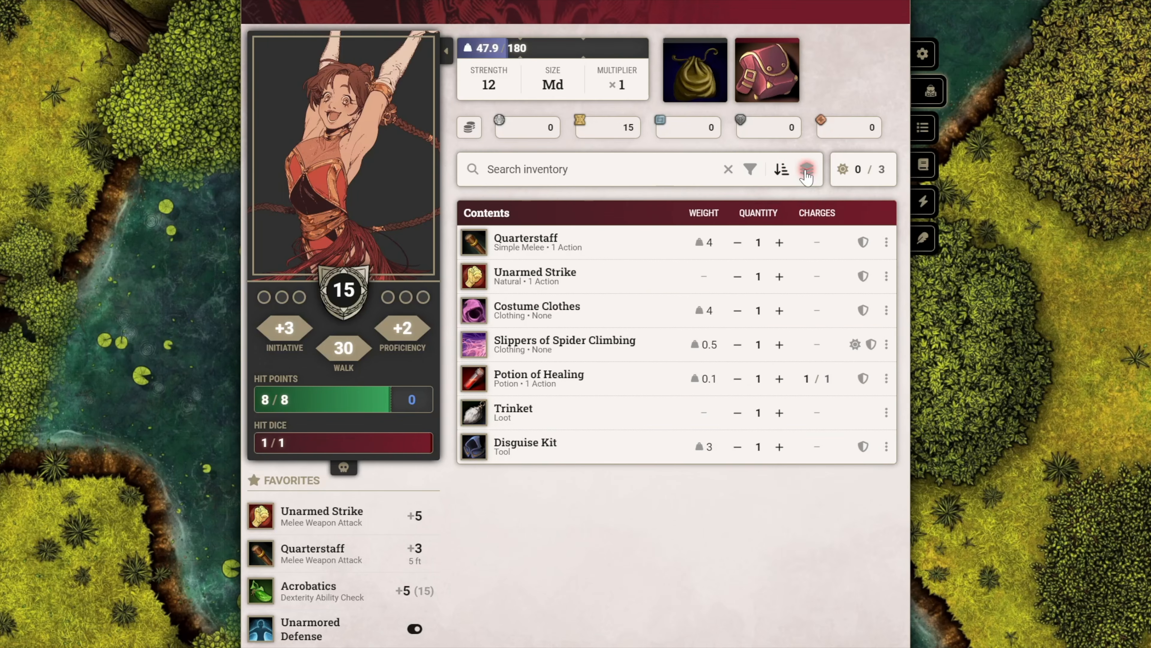
click(806, 173)
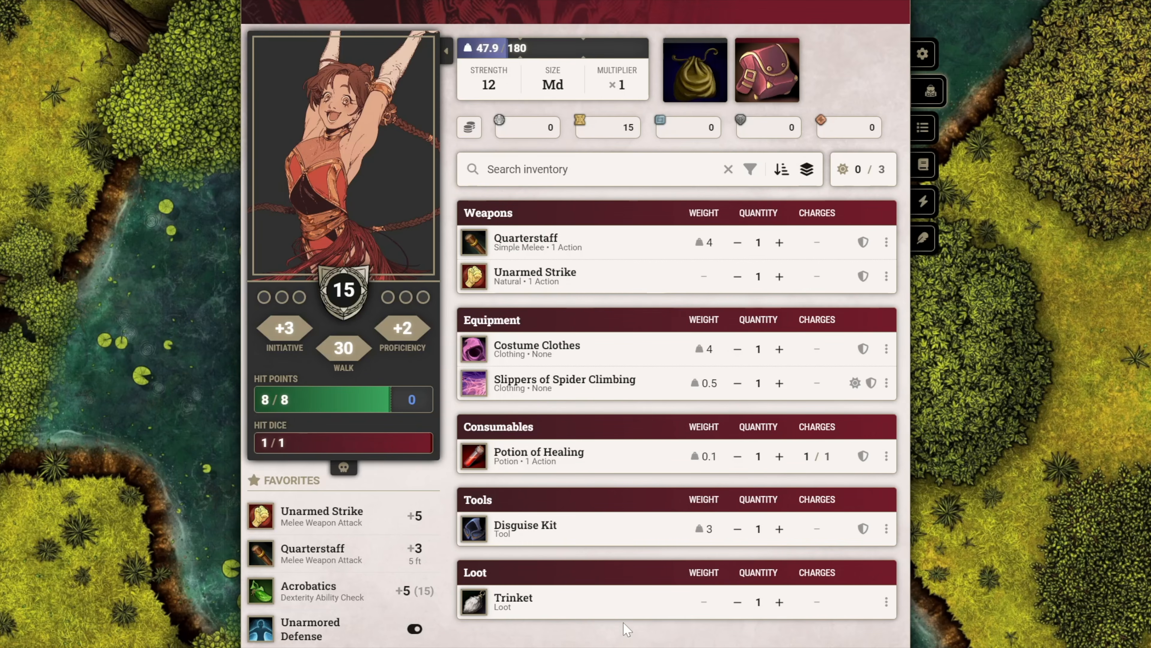
Increase the Potion of Healing quantity to 2 and mark the potion as equipped.
click(780, 456)
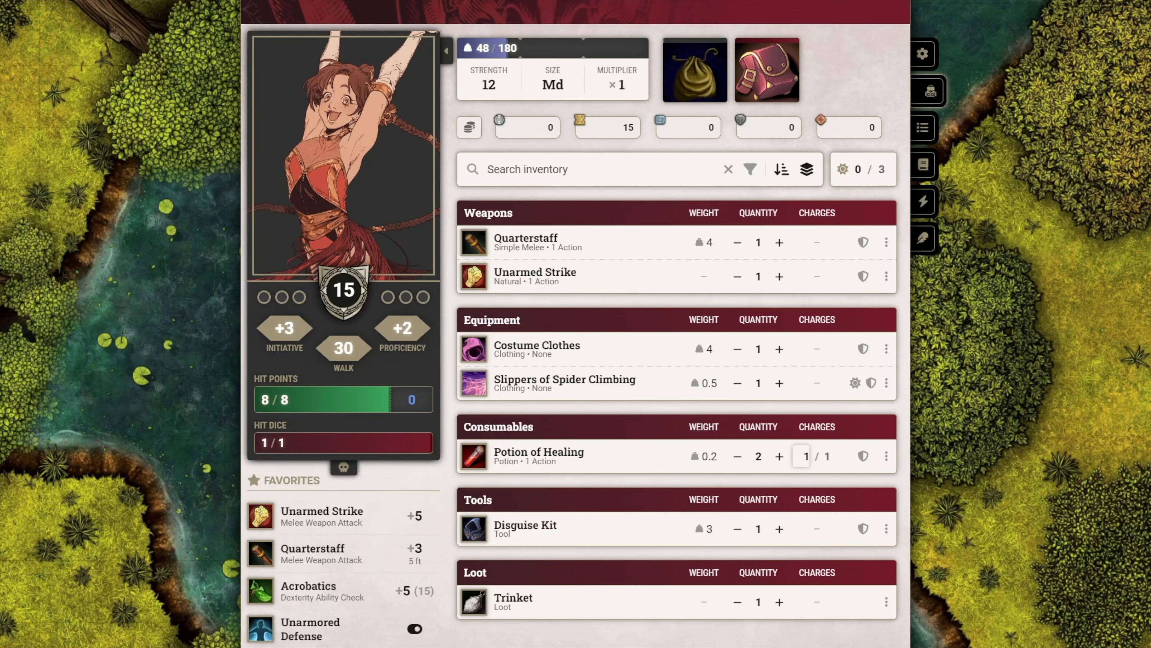
click(863, 456)
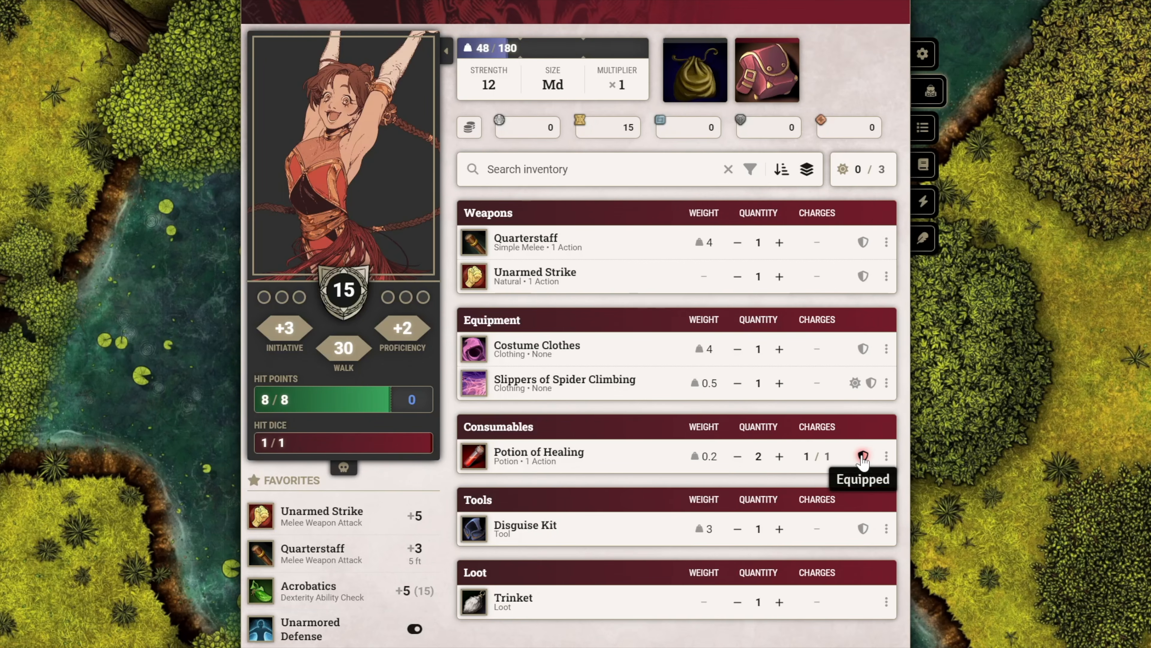
Equip the Slippers of Spider Climbing and attune the monk to them.
click(870, 383)
click(855, 384)
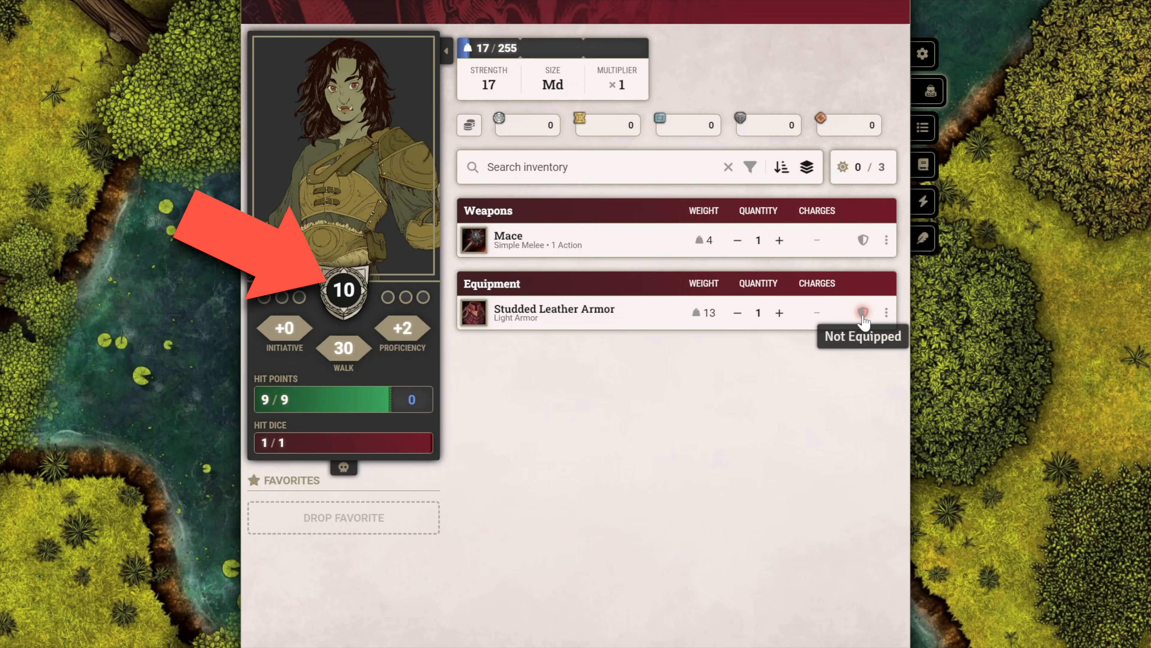
Equip the Studded Leather Armor on the mace-carrying character, toggling it off and on to compare the armor class.
click(863, 312)
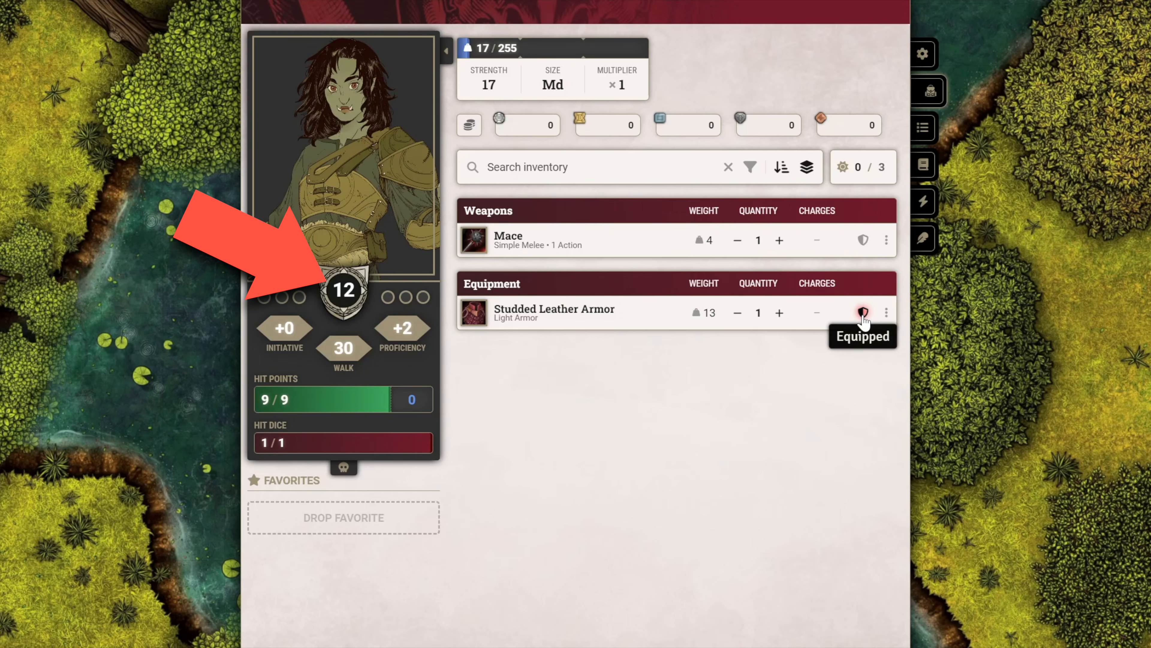
click(863, 312)
click(863, 313)
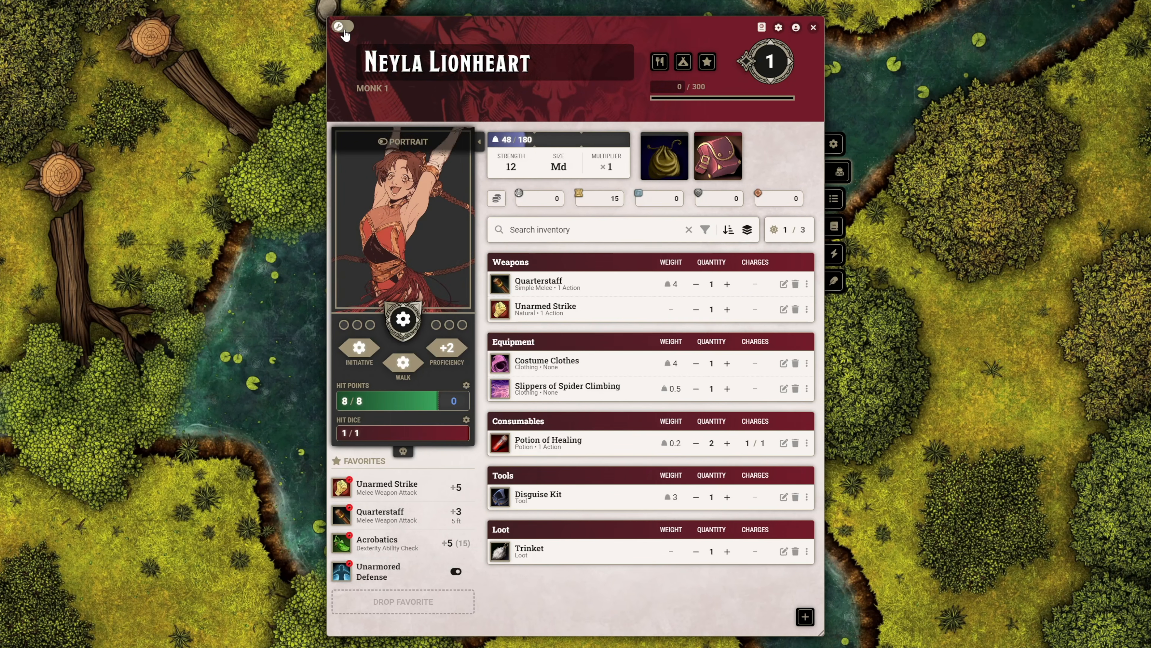
Review the Quarterstaff's item sheet in the monk's edit mode, and its item options in play mode, without changing anything.
click(783, 284)
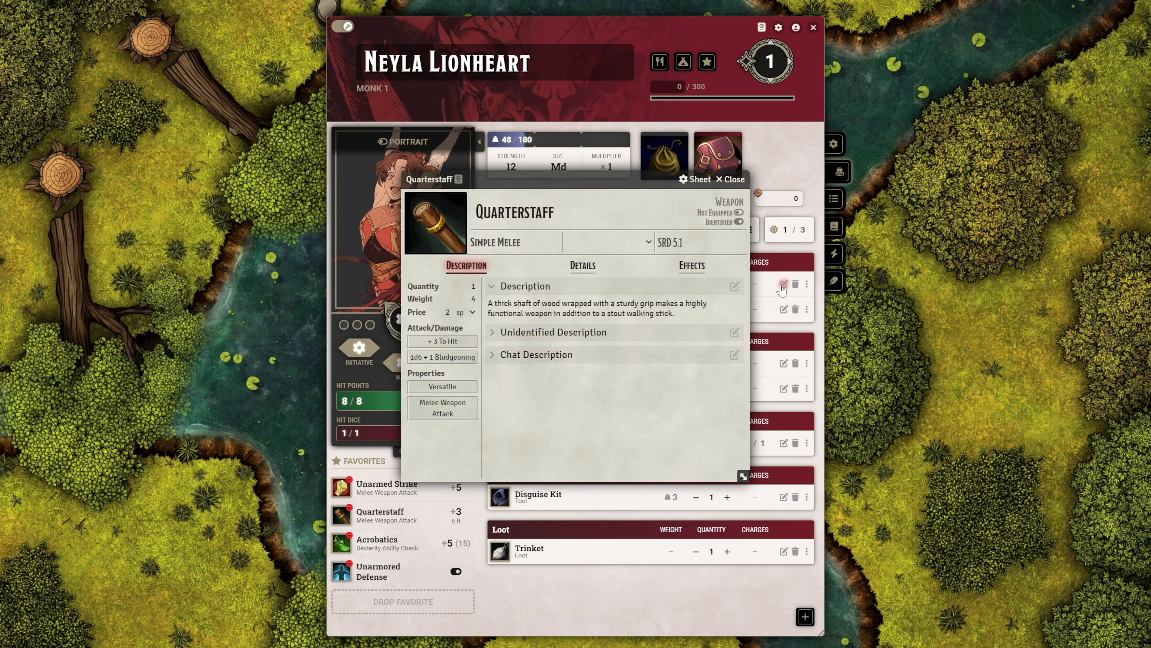
click(731, 180)
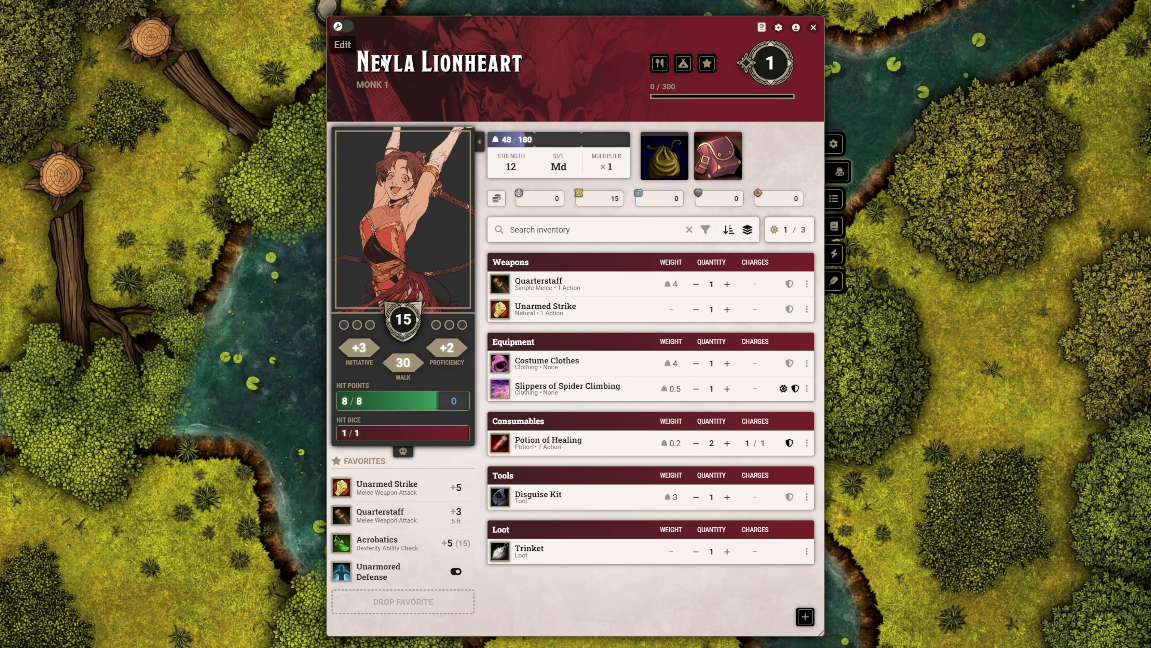
click(807, 284)
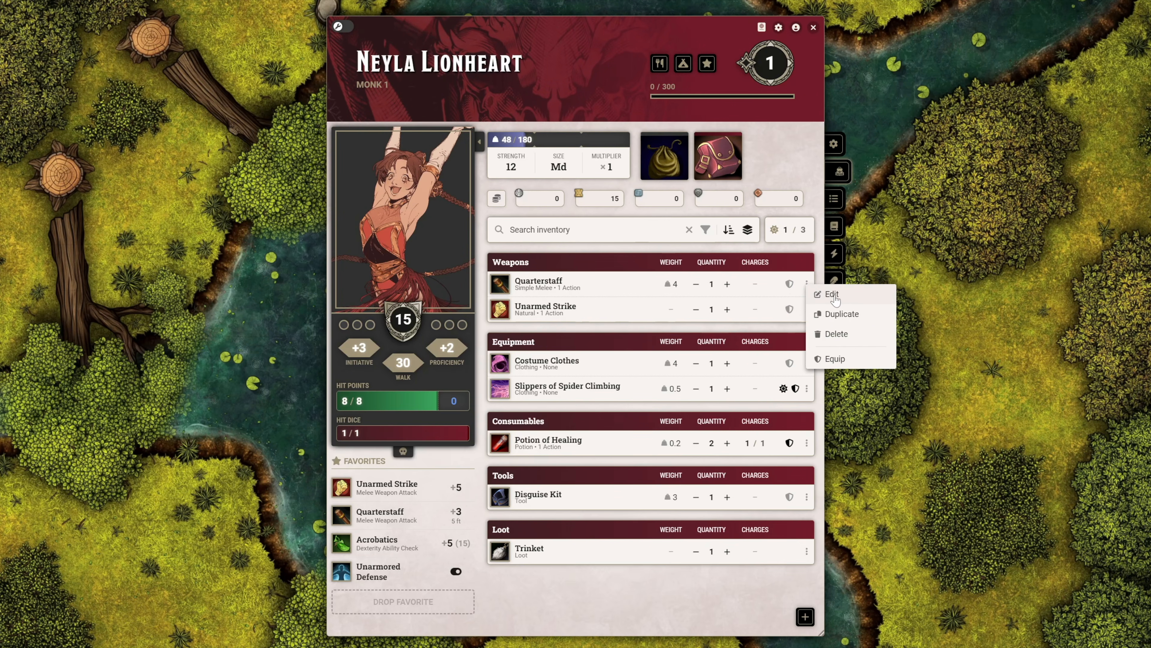
click(617, 253)
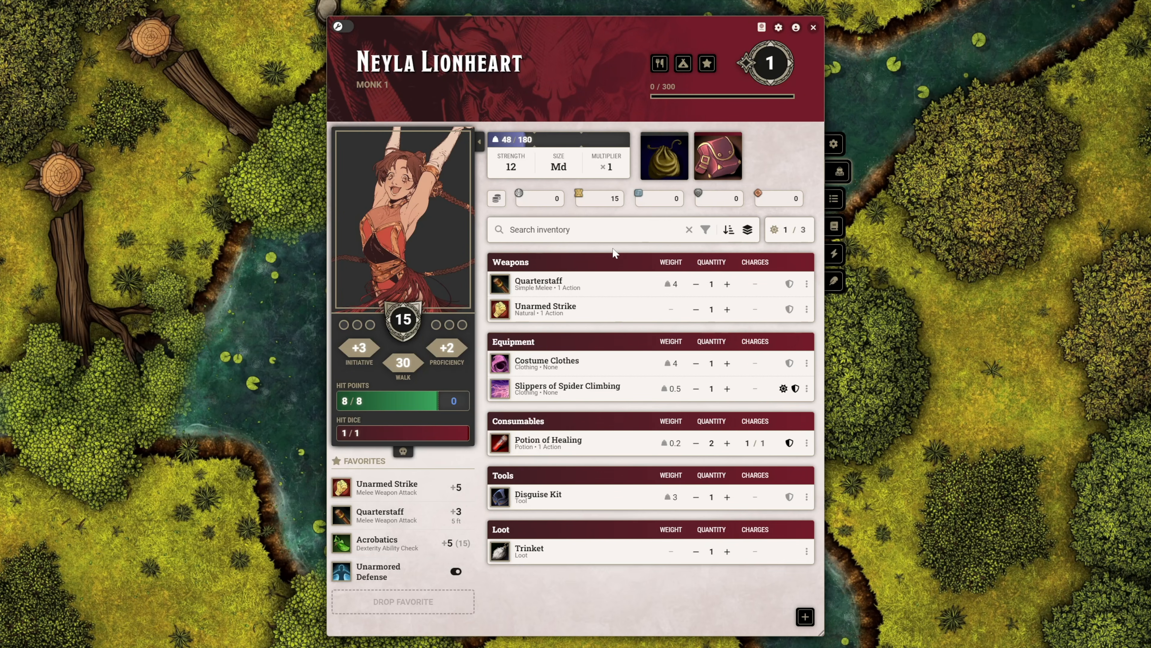
Use the monk's Quarterstaff from the inventory, and roll its attack from the chat card.
mouse_move(540, 366)
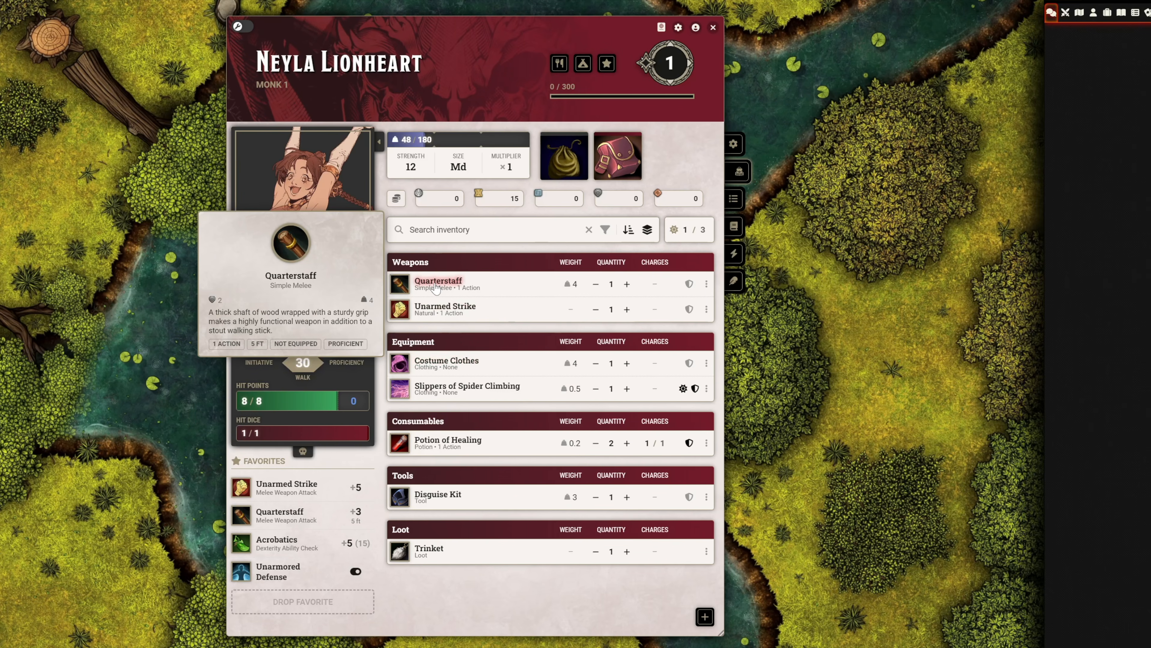
click(535, 284)
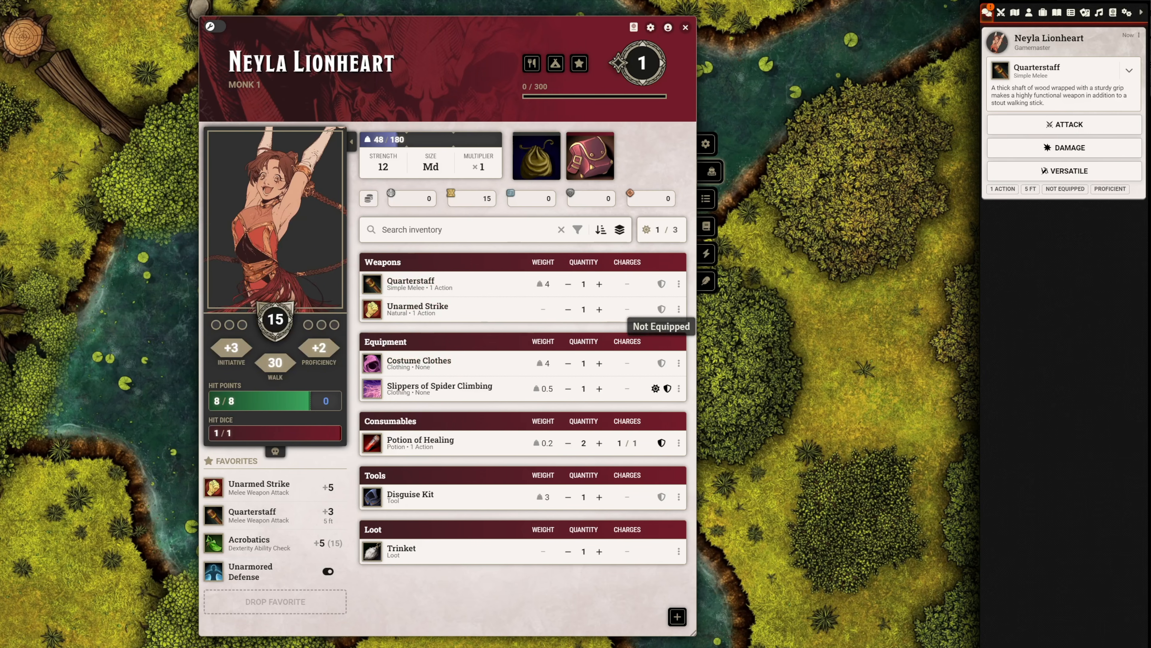
click(1063, 126)
key(Return)
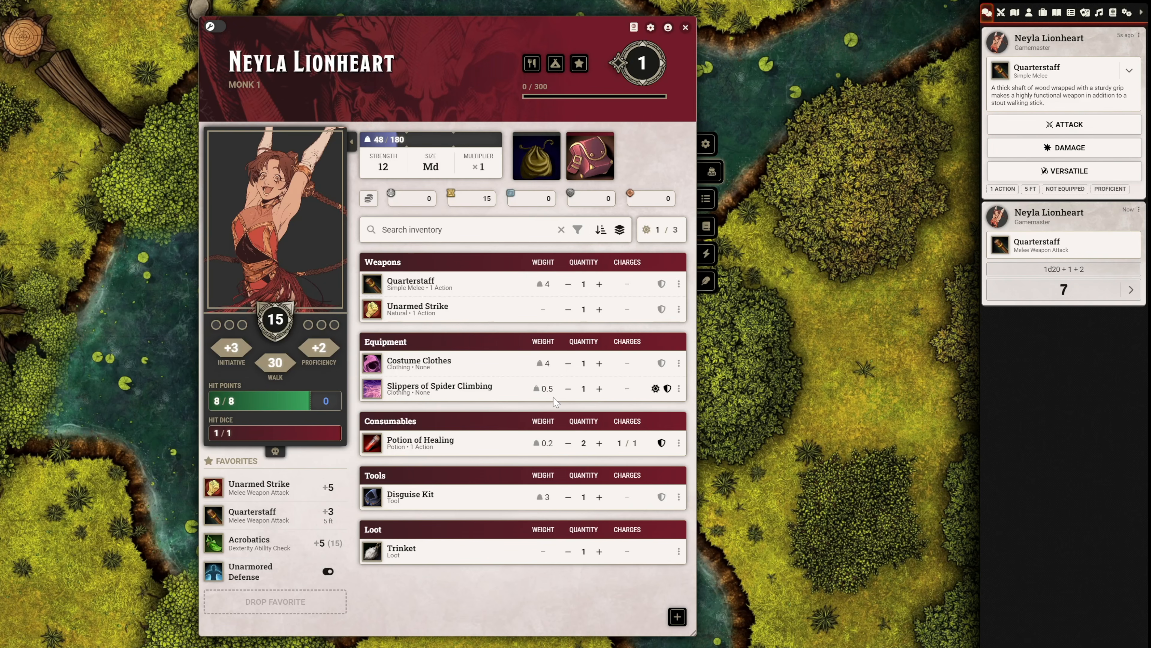
Use the monk's Potion of Healing with its available usage consumed, and roll its healing from the chat card.
click(420, 441)
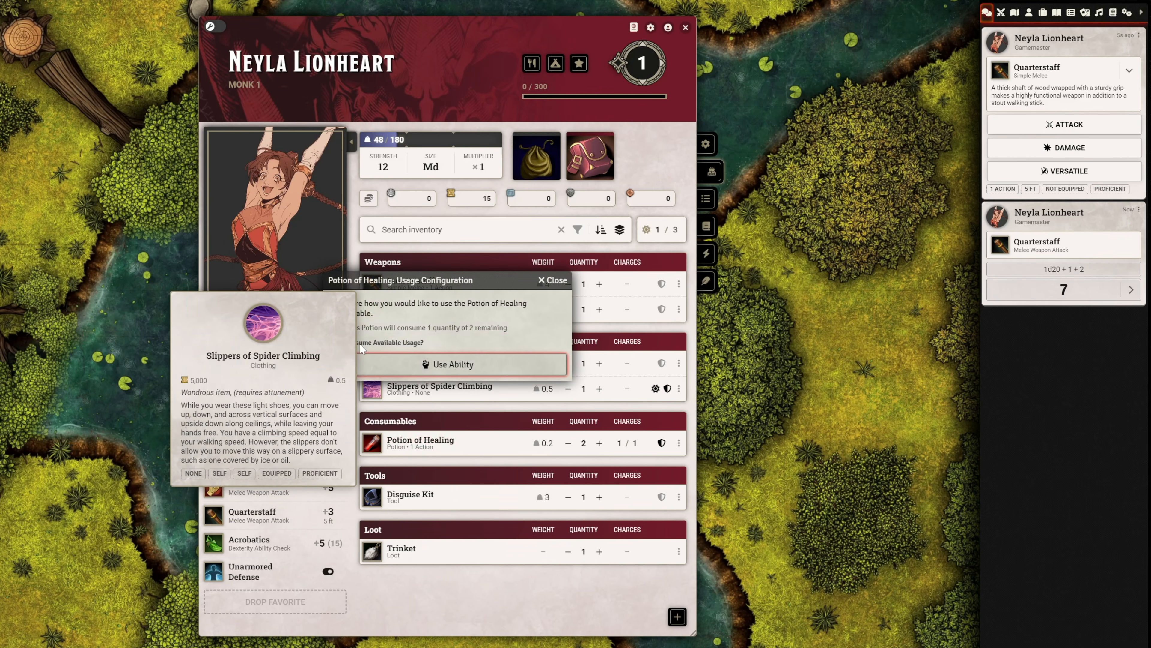
click(335, 342)
click(334, 343)
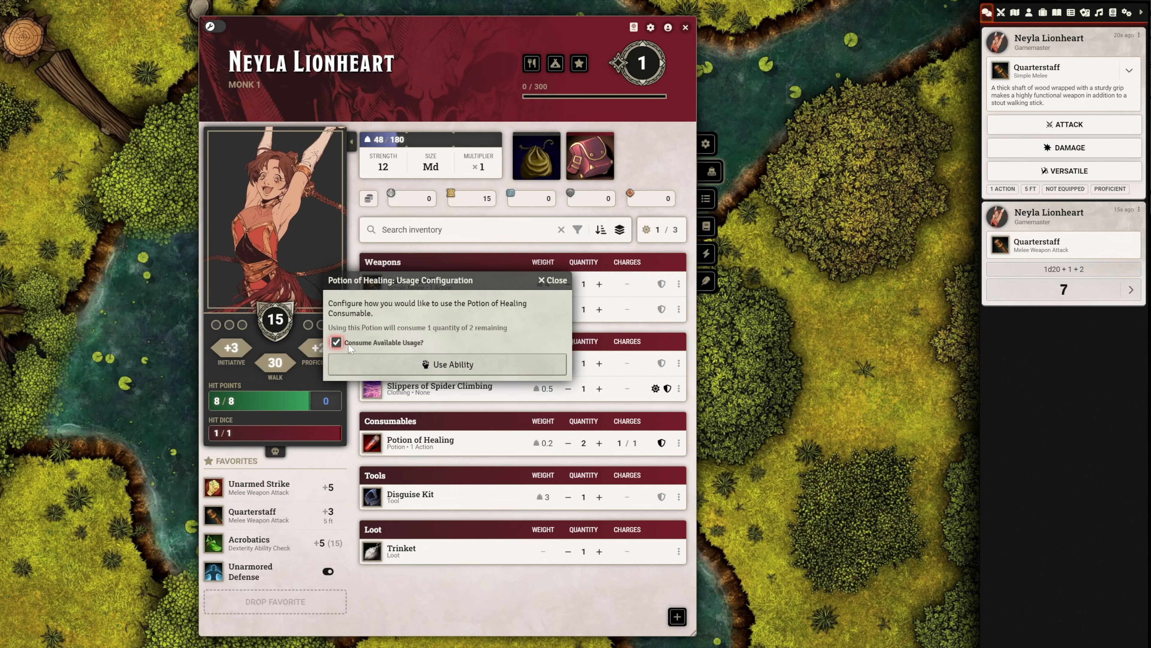
click(401, 364)
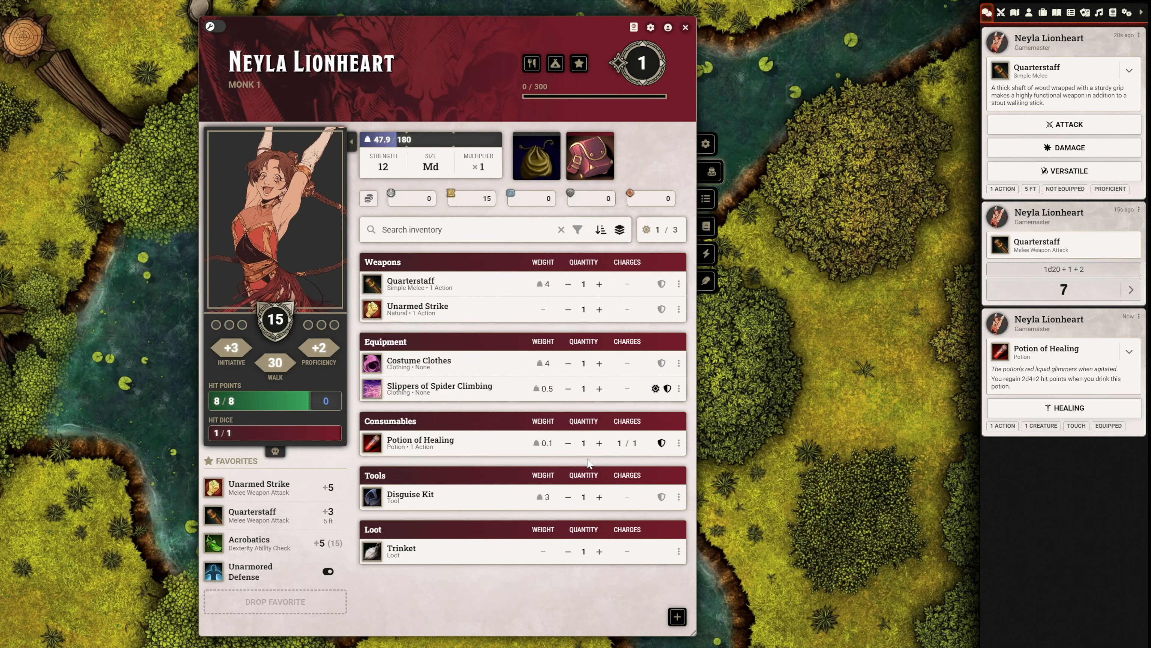
click(1066, 407)
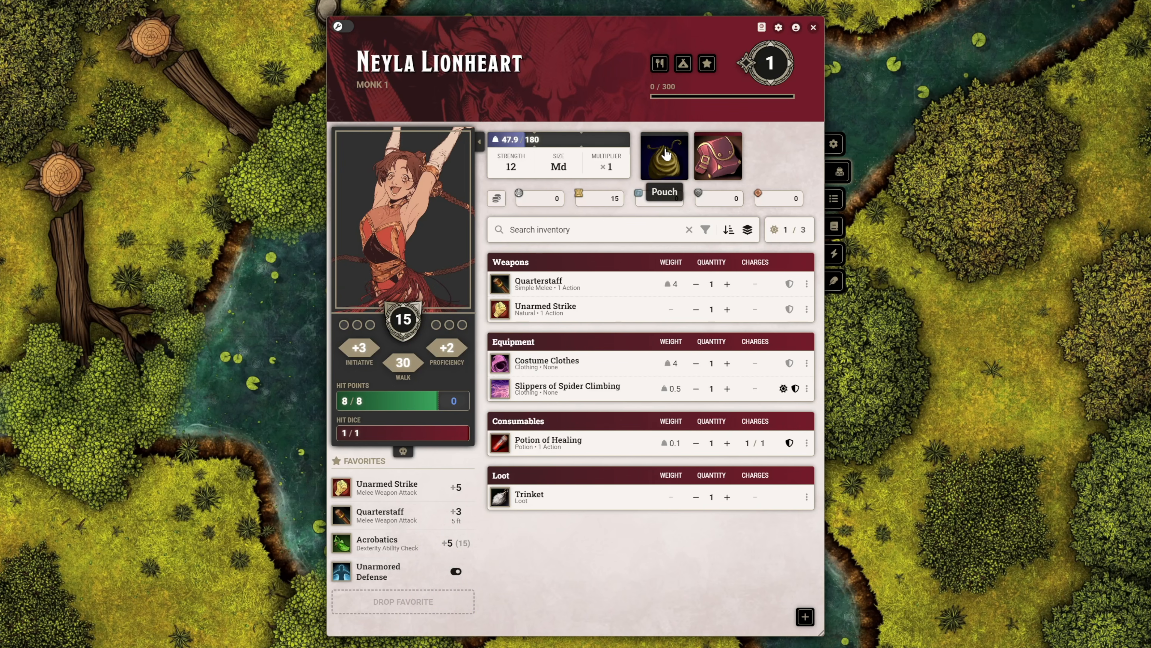
Move the Disguise Kit out of the Entertainer's Pack into the monk's main inventory, and close the pack.
click(718, 157)
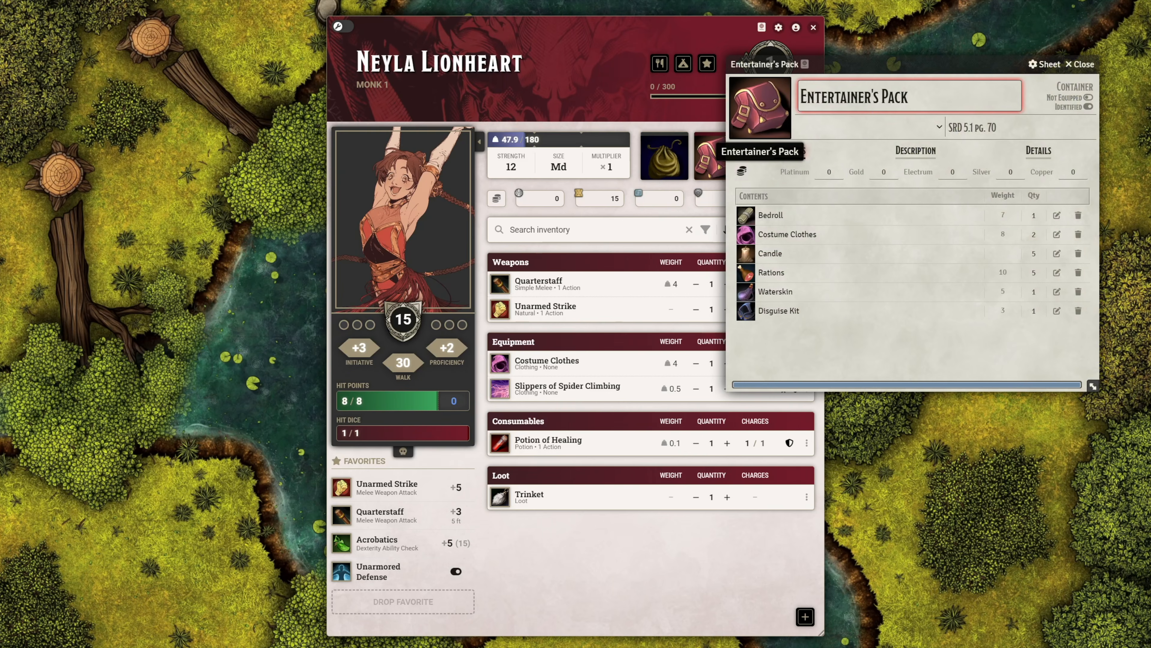
drag(833, 70, 939, 42)
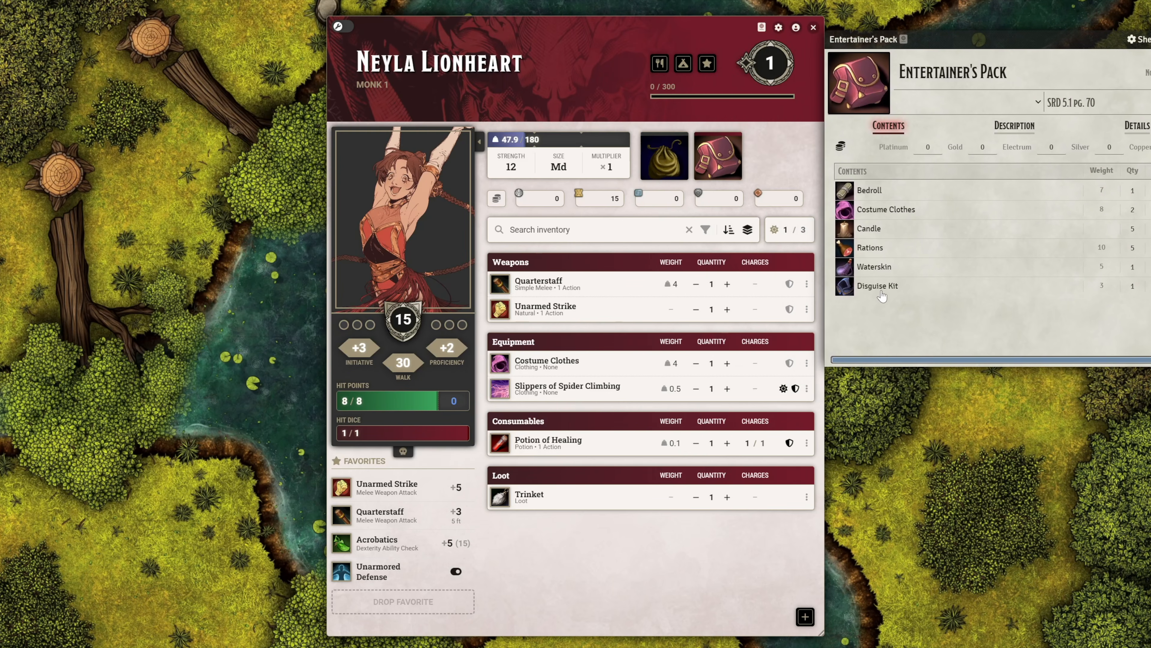
drag(880, 287, 683, 550)
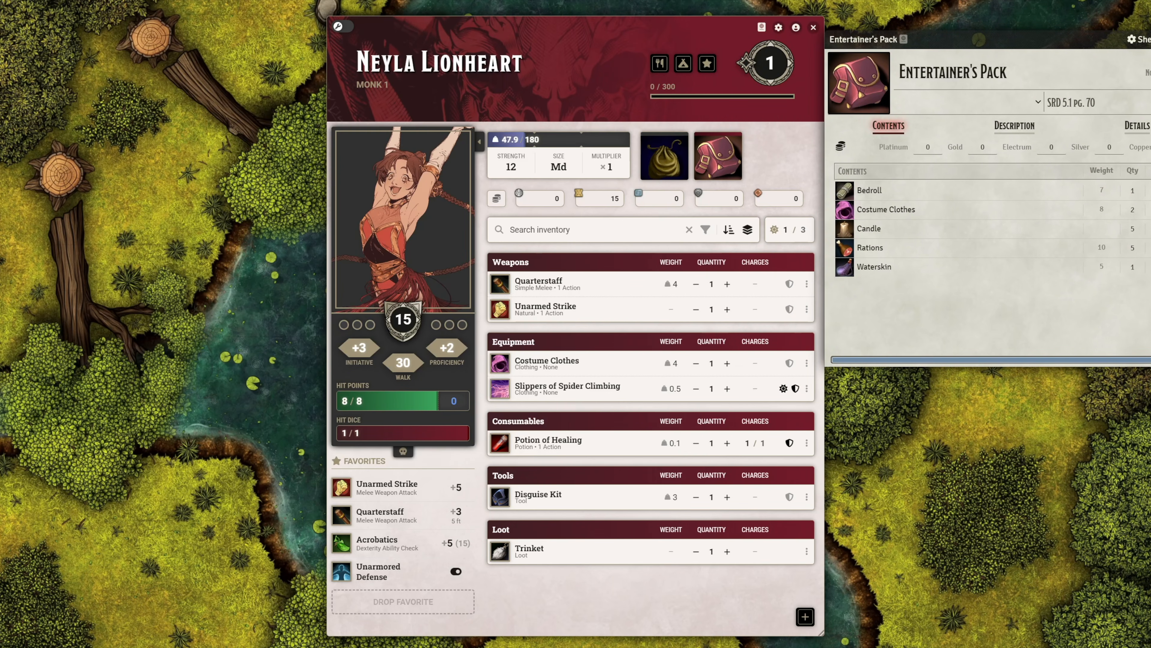
key(Escape)
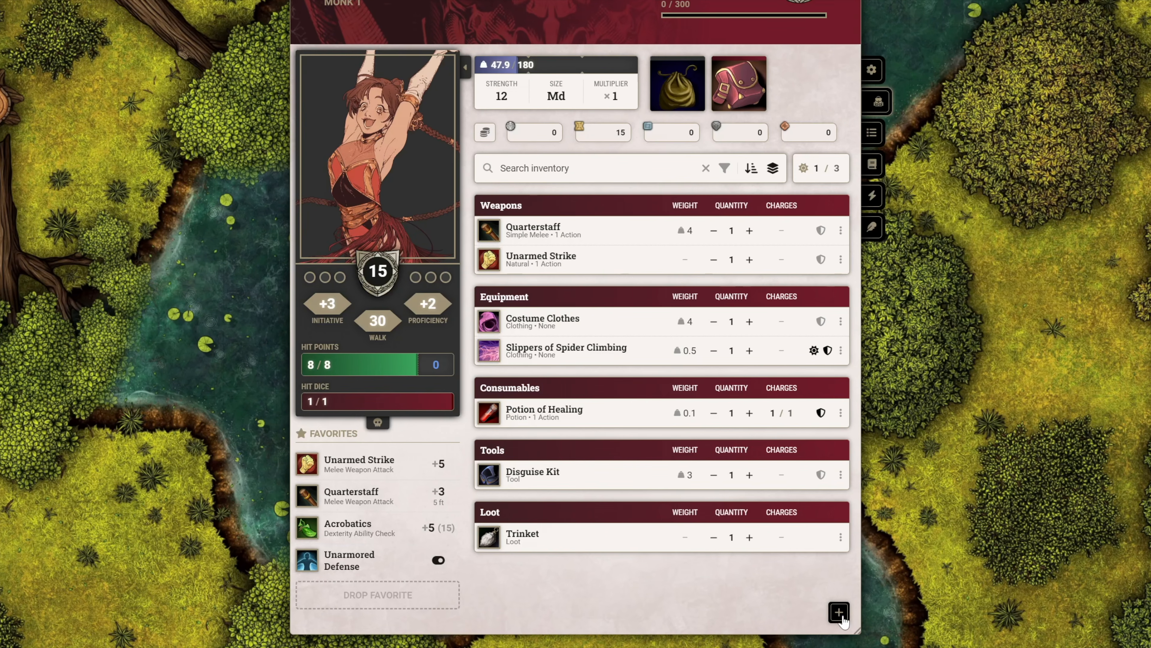
Create a new Equipment item in the monk's inventory and close its item sheet without filling it in.
click(840, 615)
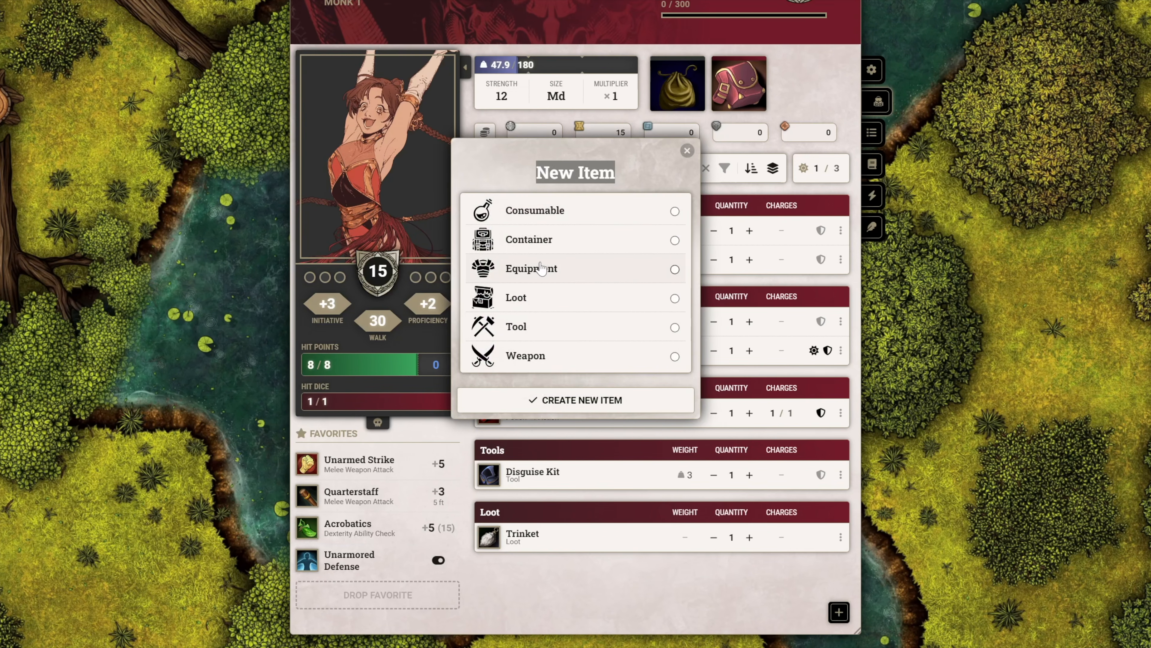
click(542, 272)
click(583, 397)
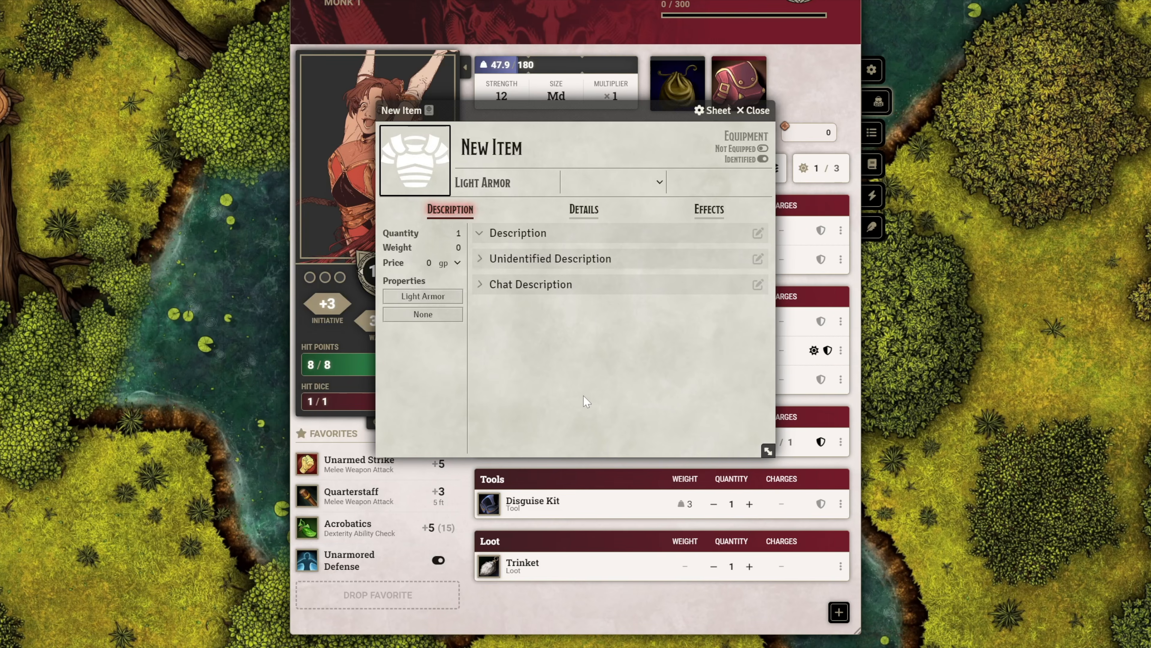
click(753, 110)
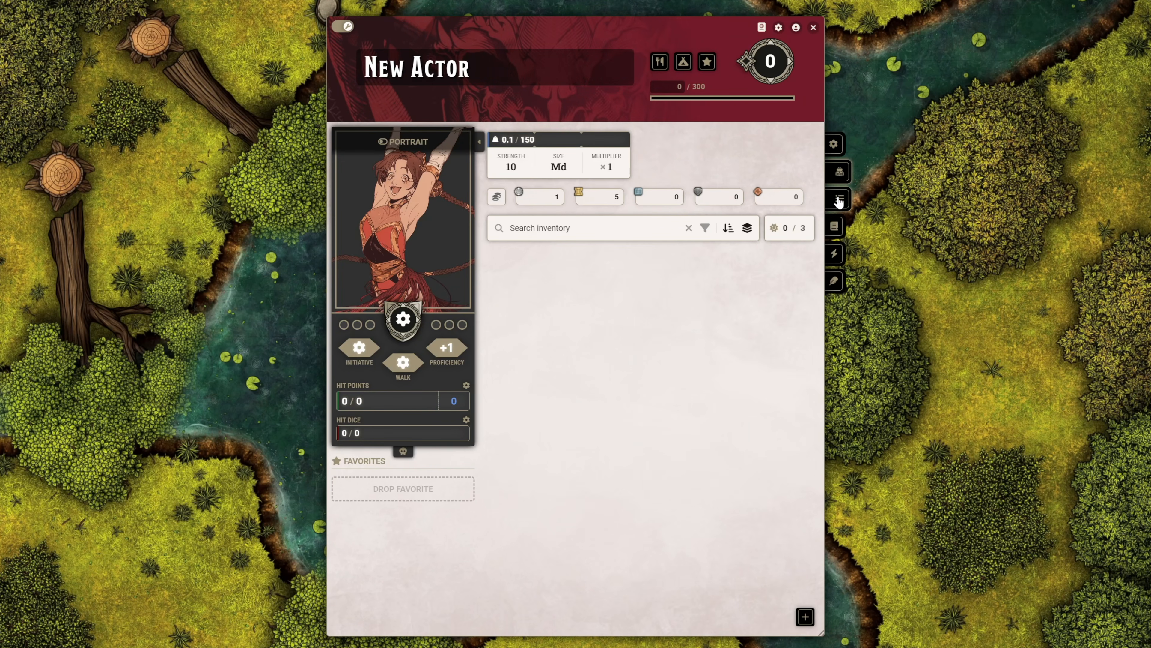
Review the monk's class, racial and background features, and the Monk class description sheet.
click(839, 200)
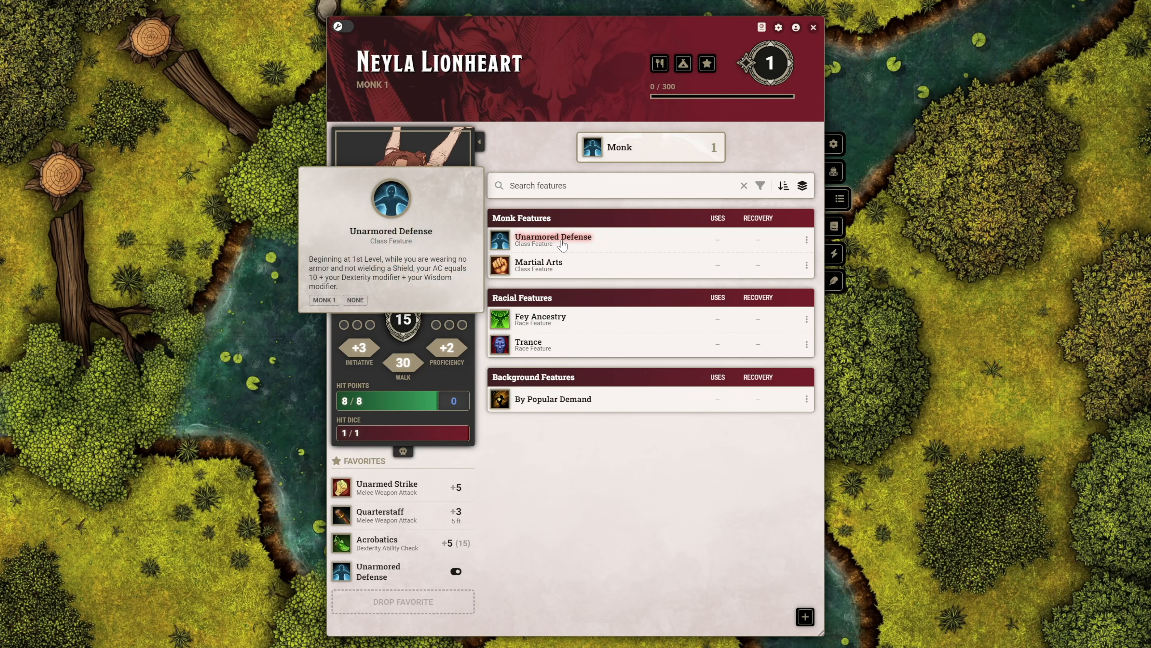
mouse_move(536, 260)
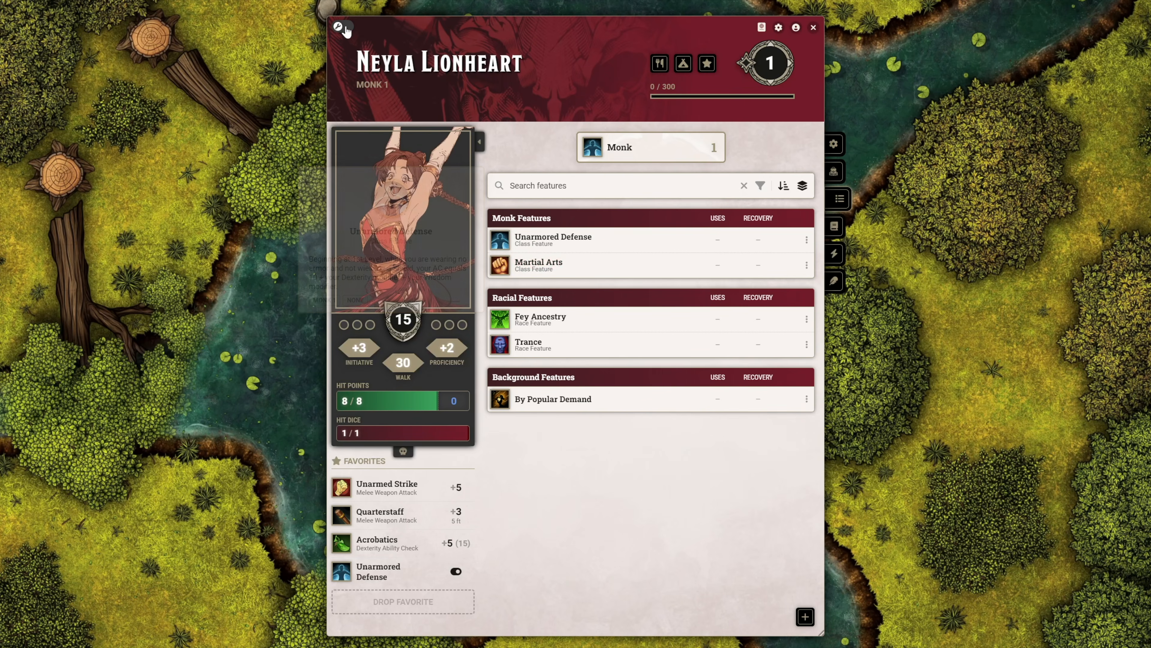
click(346, 27)
click(346, 28)
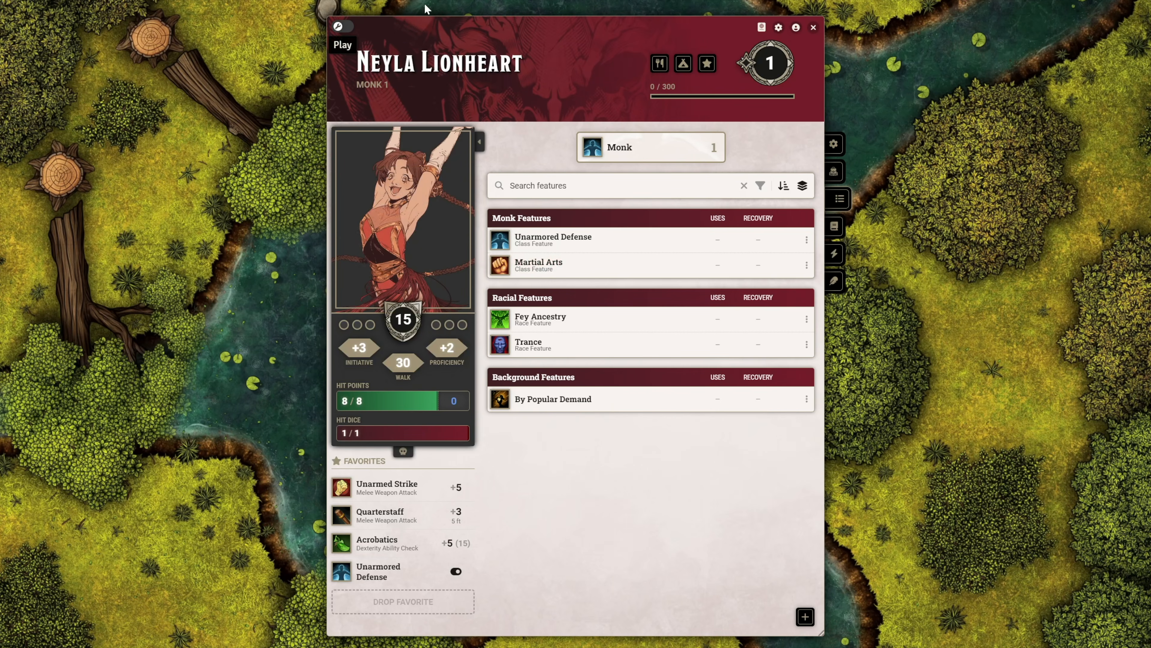
click(591, 148)
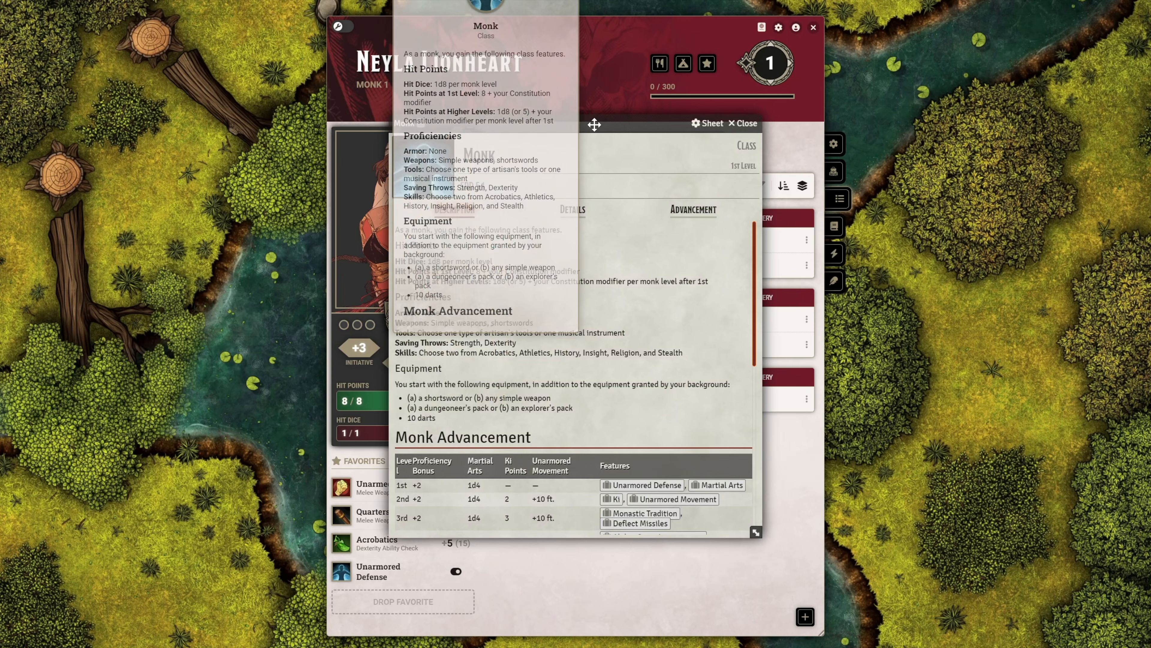
drag(594, 121, 863, 96)
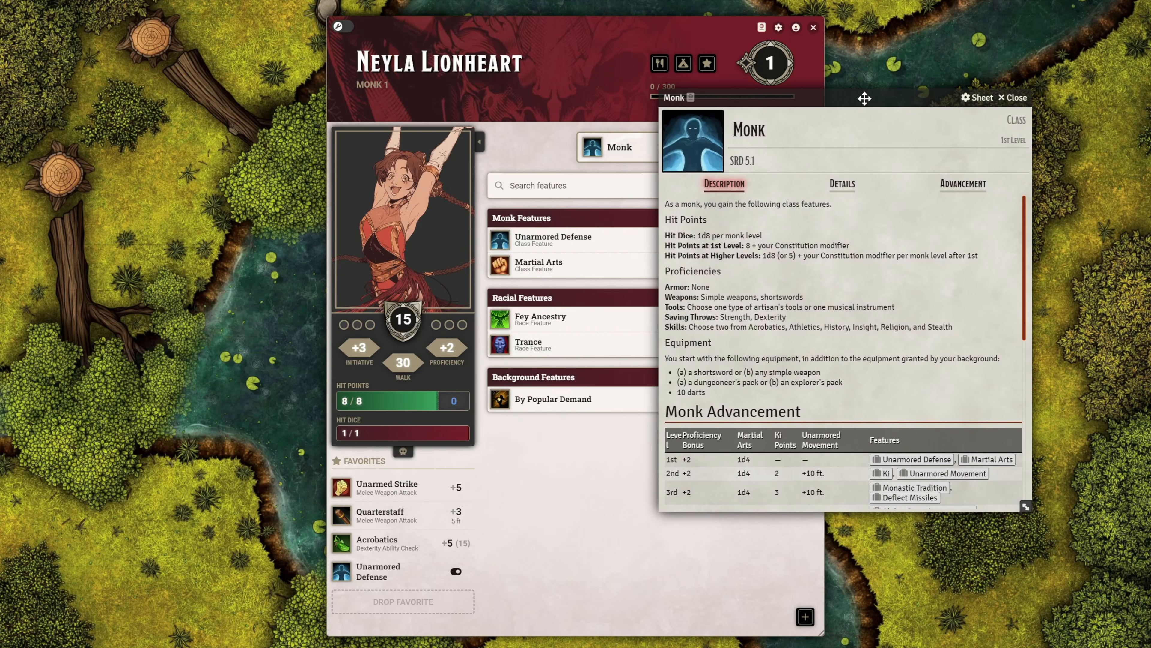
click(1015, 97)
Check the available Monk class levels in the sheet's edit mode without changing the level.
click(344, 27)
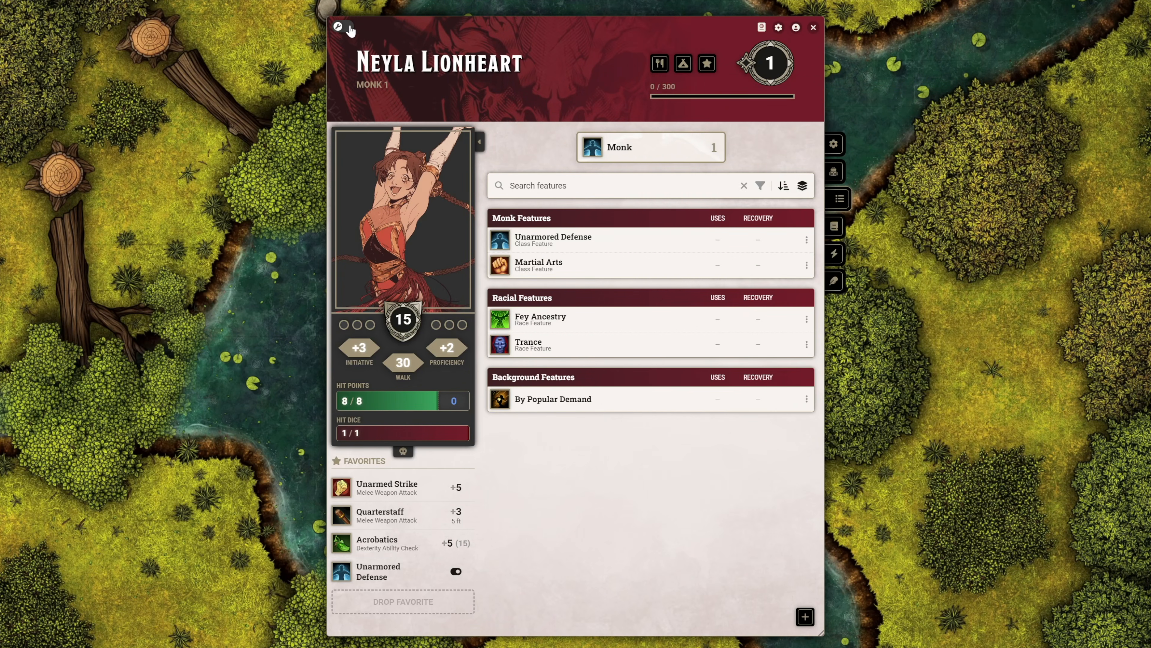
click(710, 148)
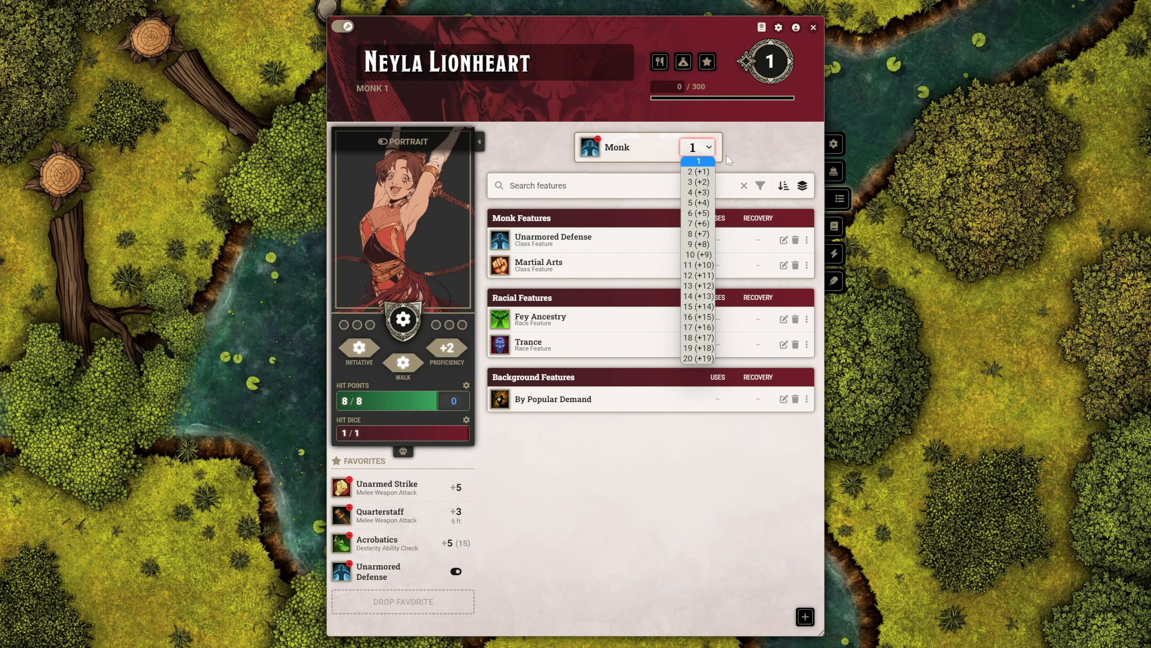
click(749, 157)
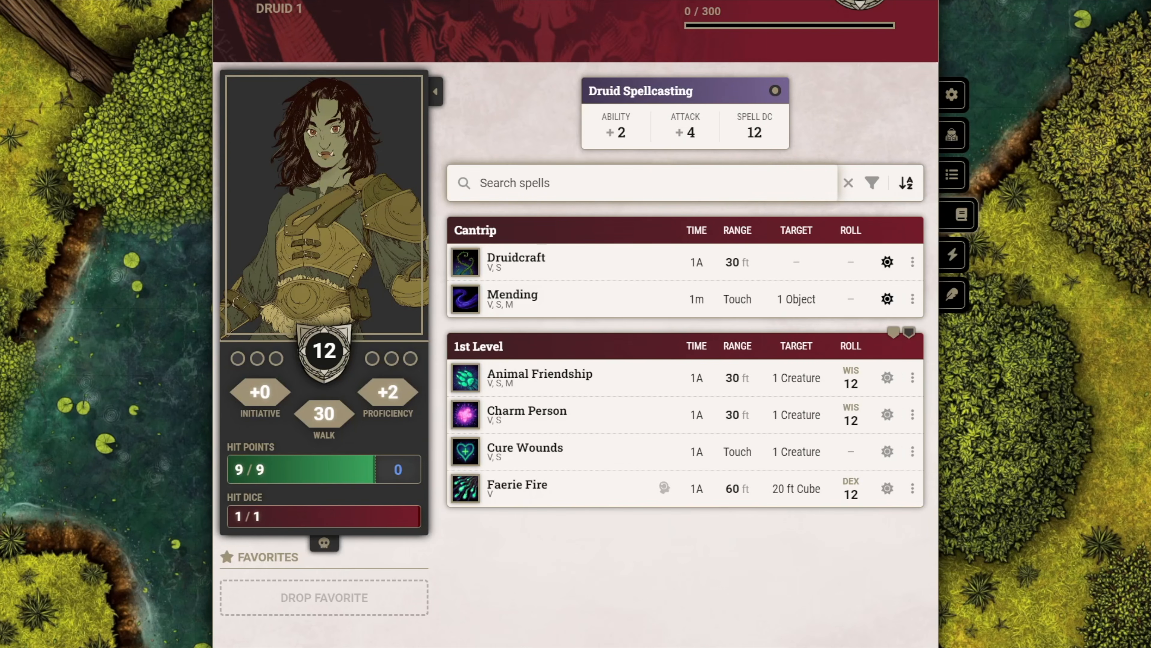
Search the druid's spells for "Animal" and clear the search.
text(Animal)
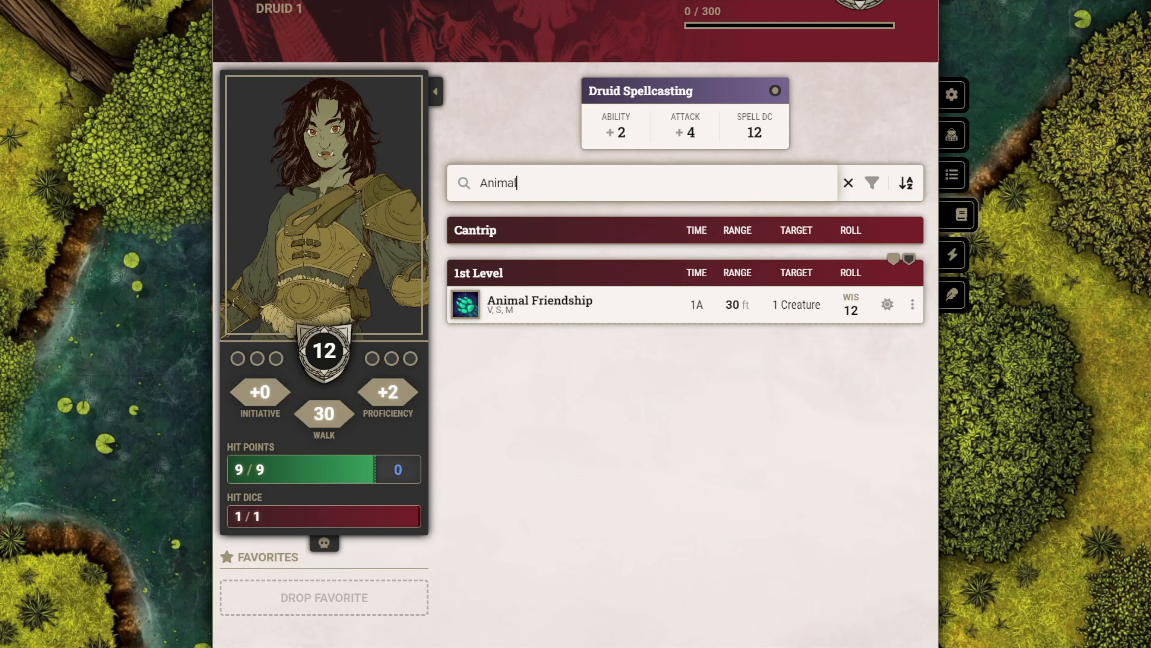
key(ctrl+BackSpace)
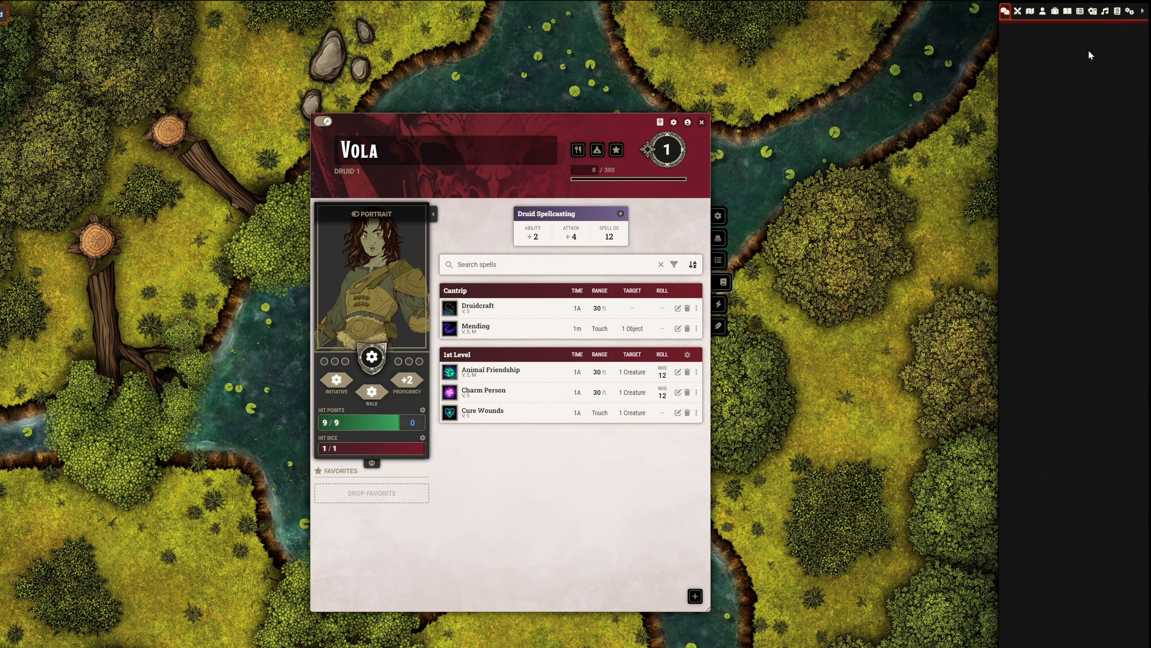
Add Faerie Fire from the Spells (SRD) compendium to the druid's spell list, and close the compendium.
click(1125, 6)
click(1074, 196)
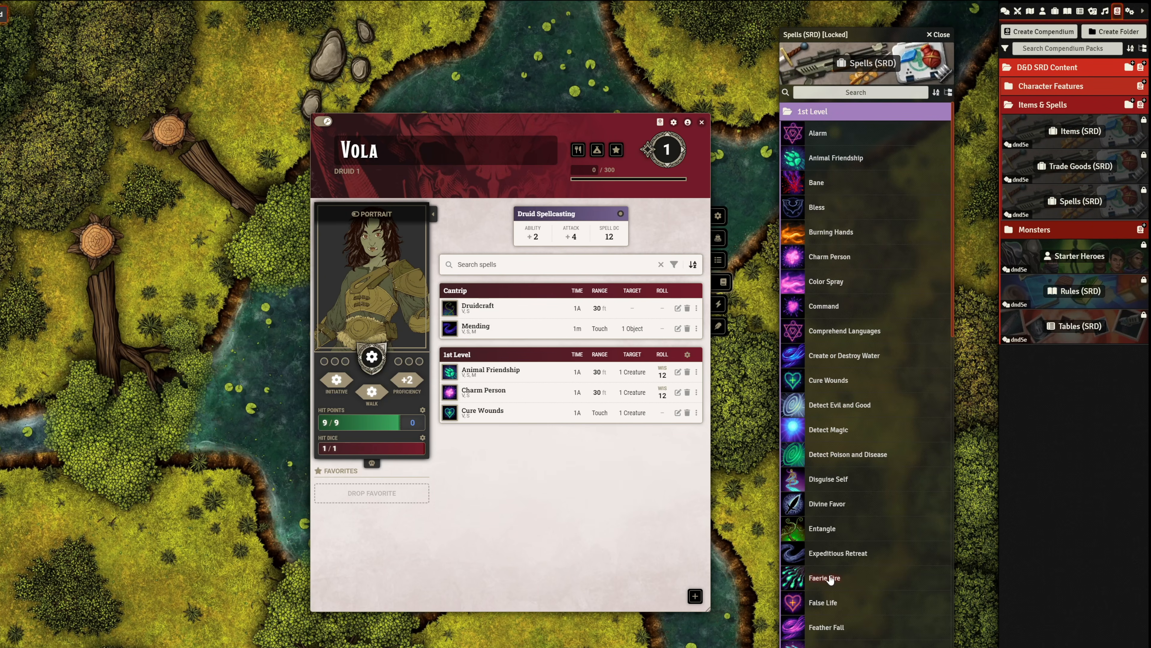
drag(829, 579, 494, 449)
key(Escape)
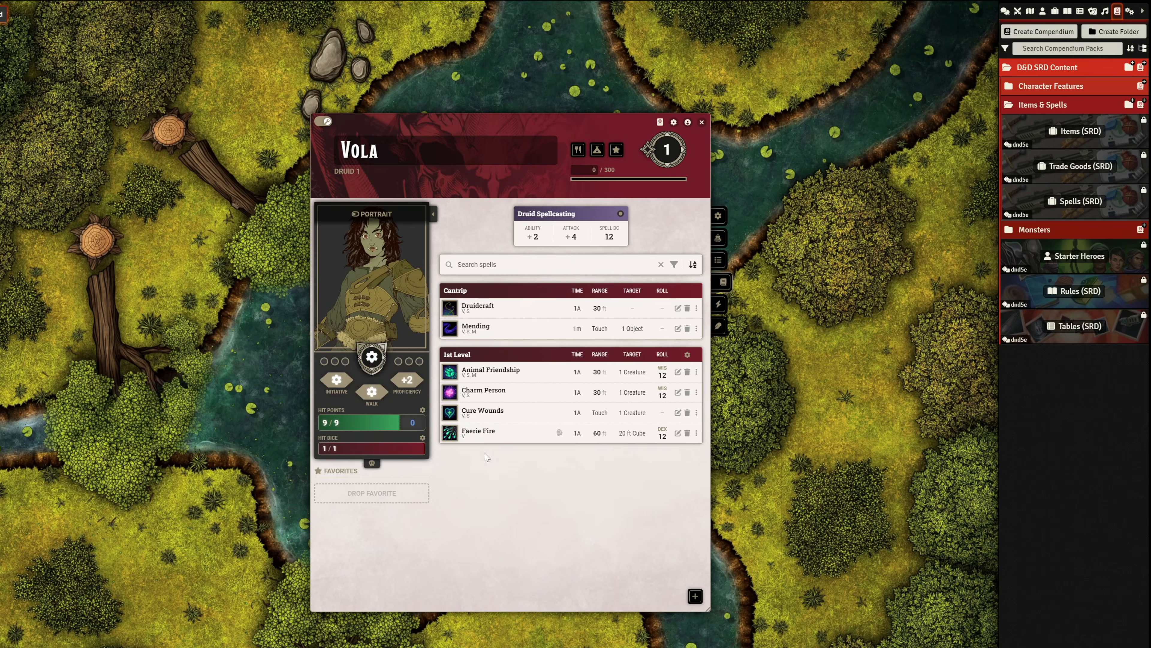
Restore the druid's 1st-level spell slots in play mode, and cast Faerie Fire at 1st level with its 20 ft template placed near the tree stumps.
click(323, 121)
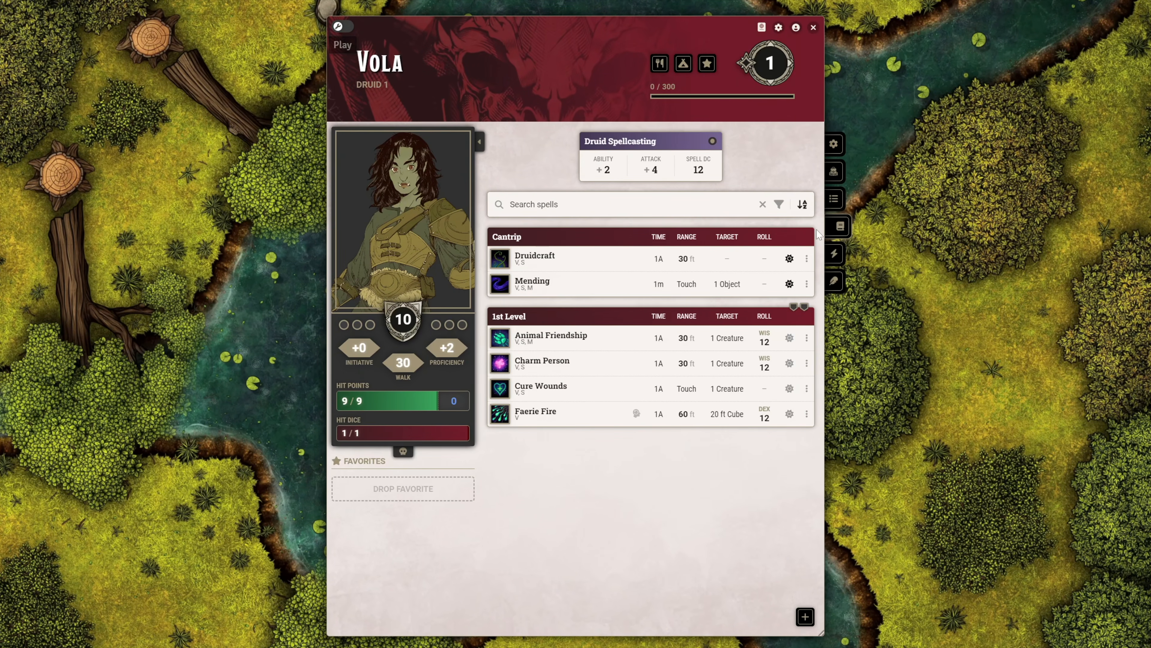
click(794, 307)
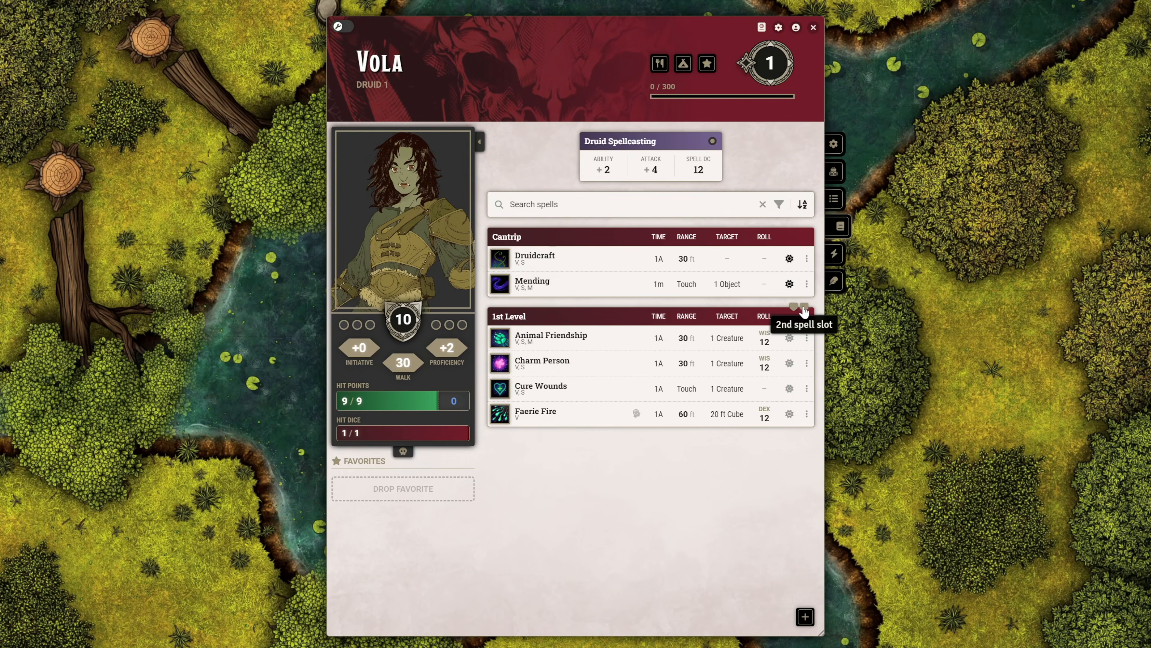
click(532, 416)
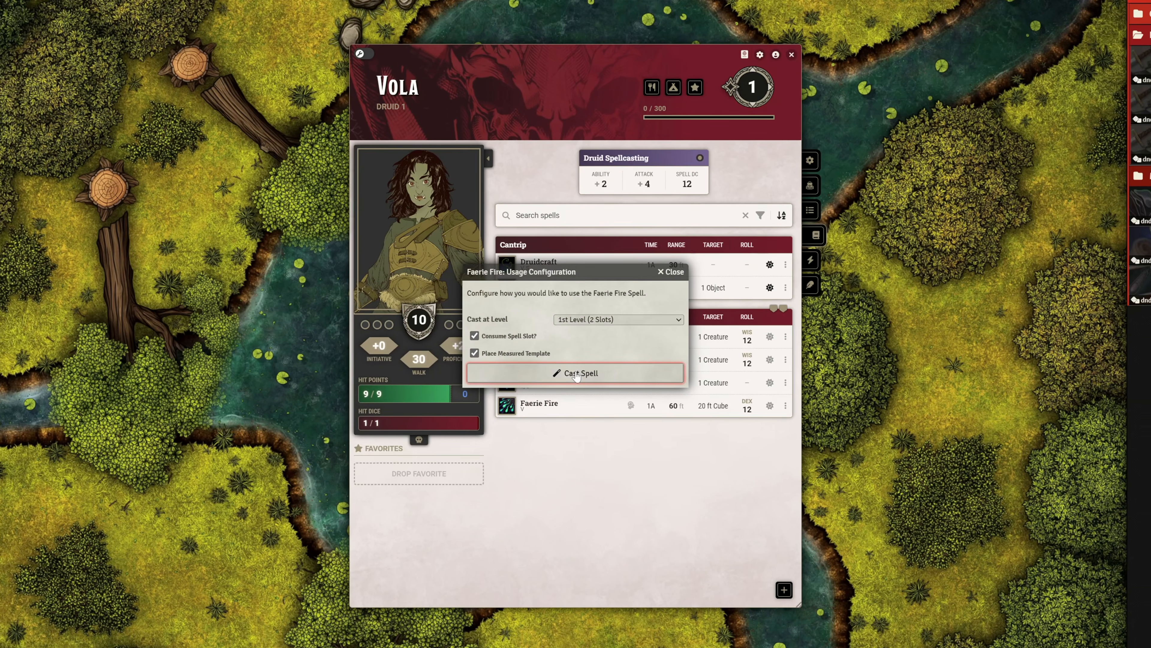
click(563, 376)
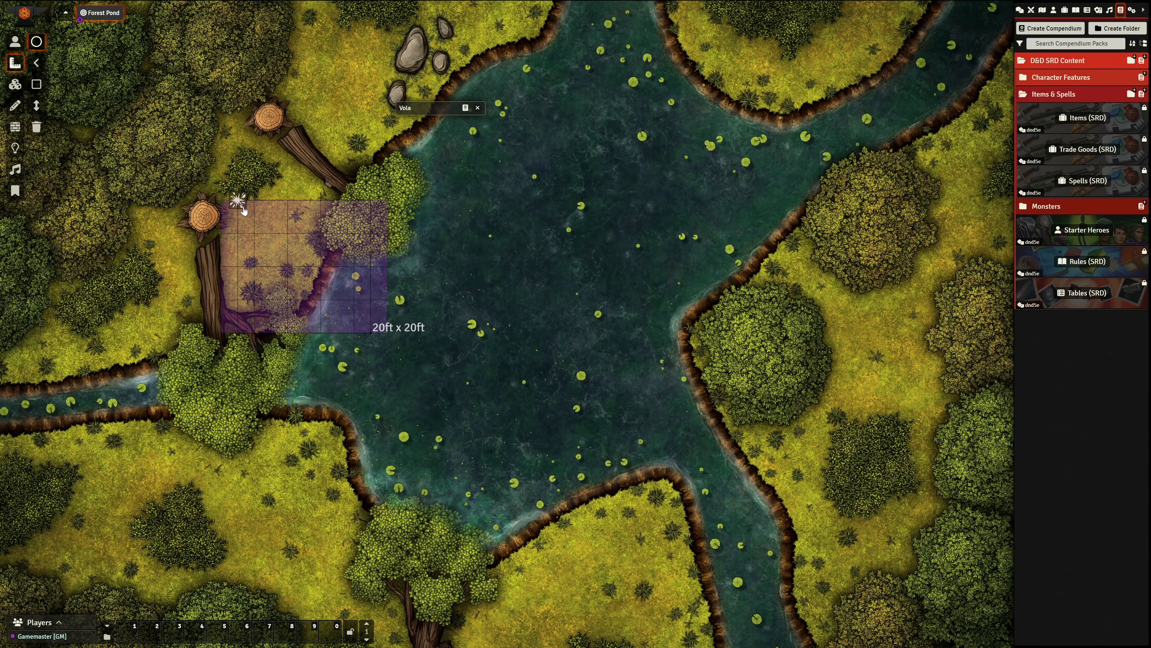
click(255, 208)
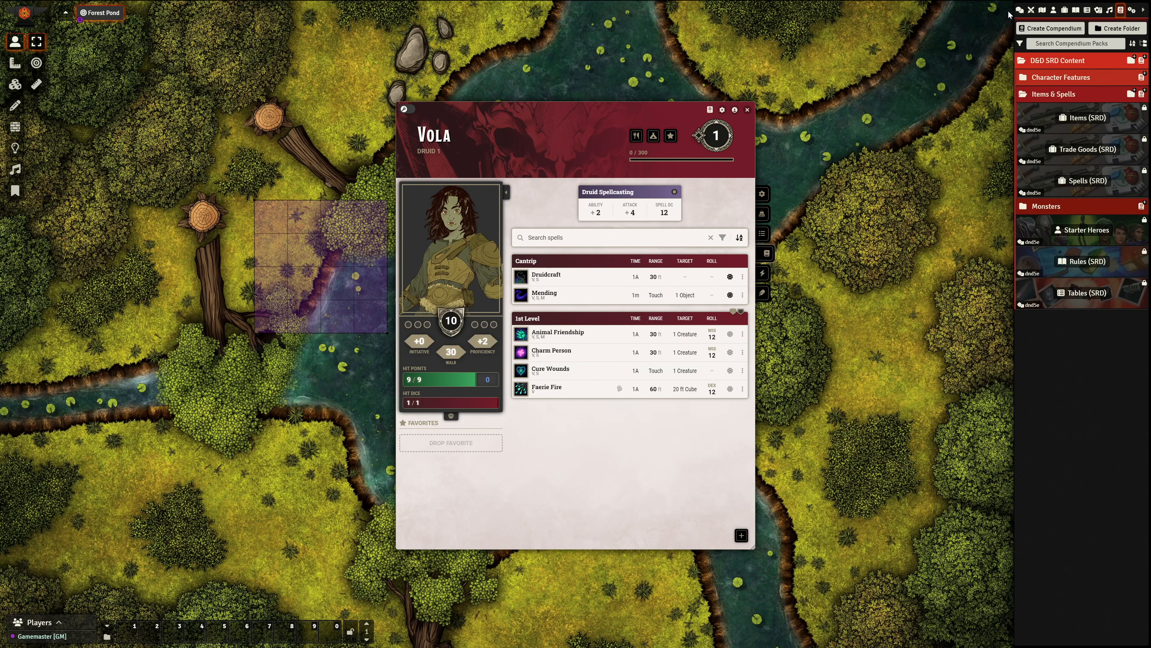
click(1020, 10)
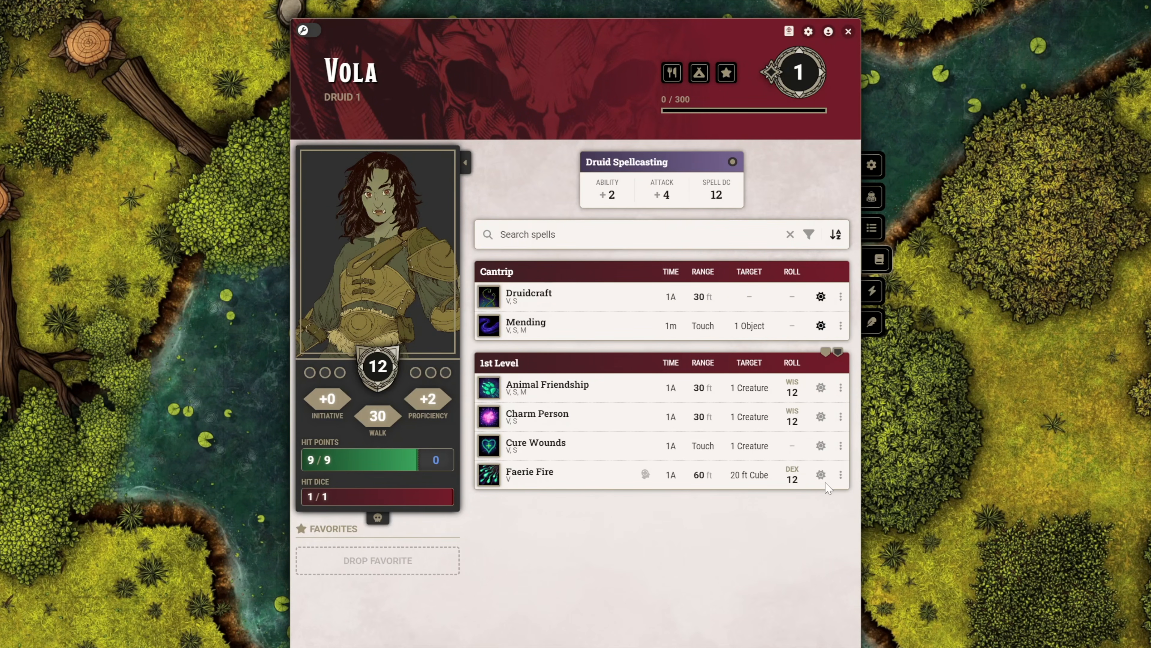
Mark Animal Friendship and Charm Person as prepared spells for the druid.
click(821, 387)
click(821, 417)
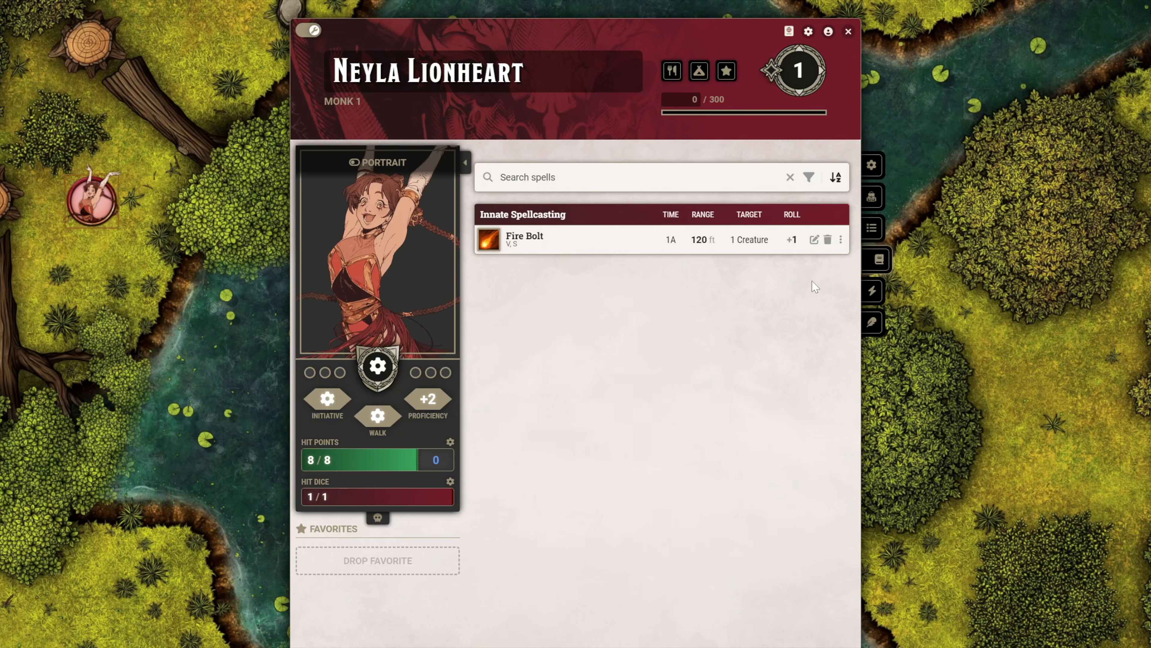
Toggle the Charmed and Frightened conditions on and off in the monk's effects to preview them on the token.
click(872, 297)
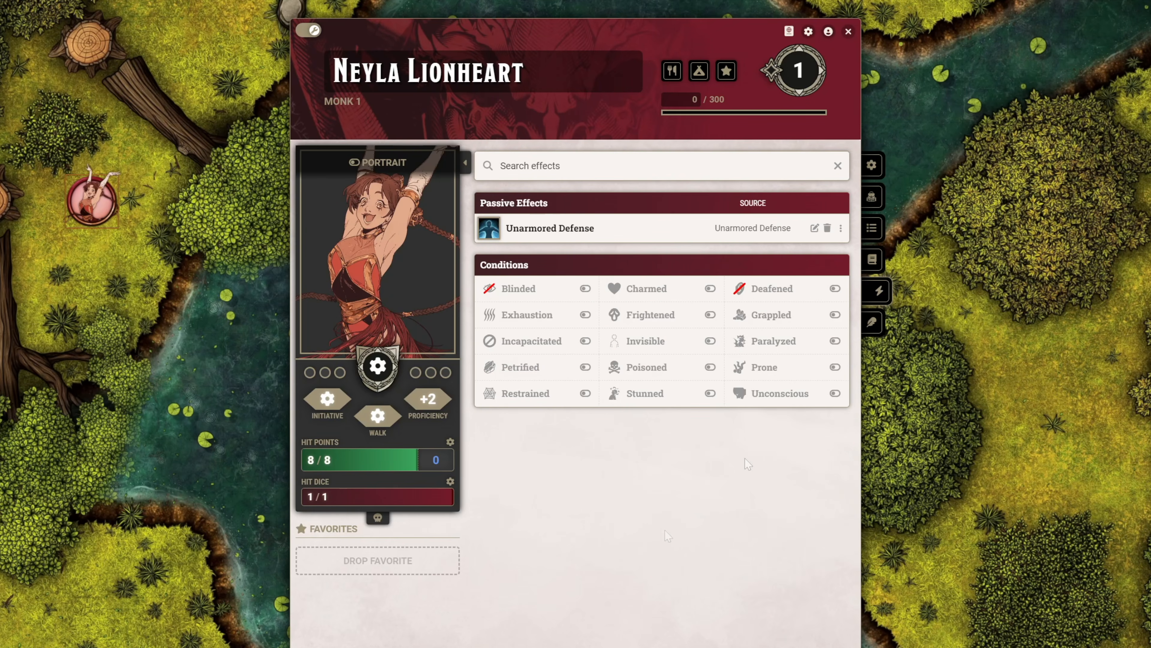
click(711, 289)
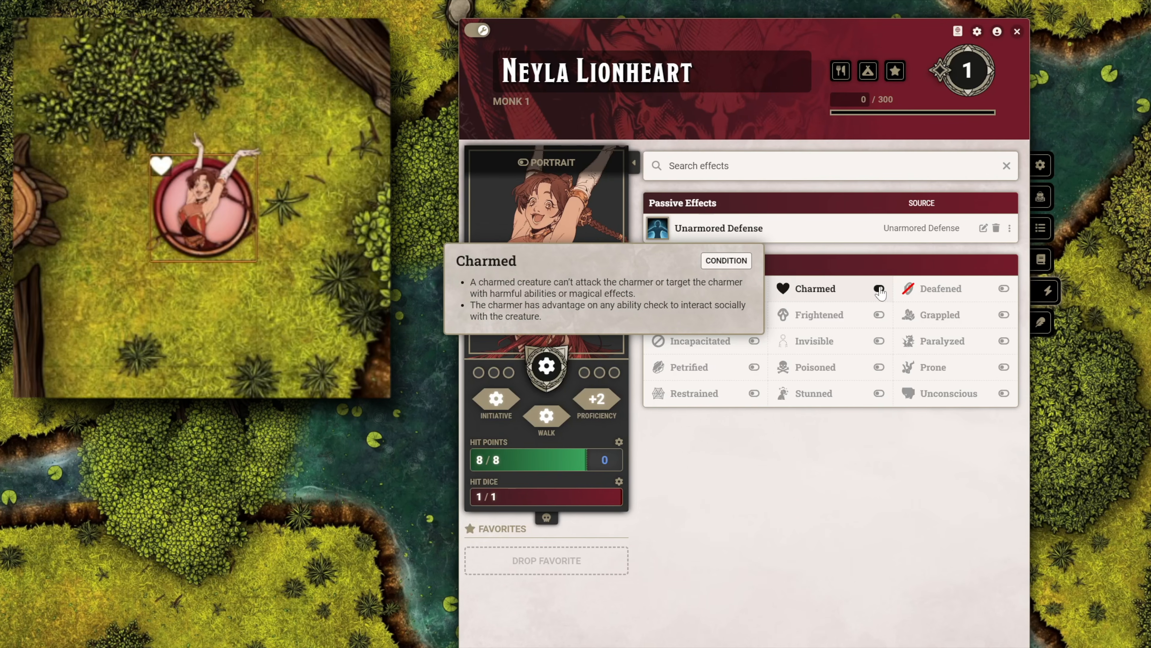
click(879, 290)
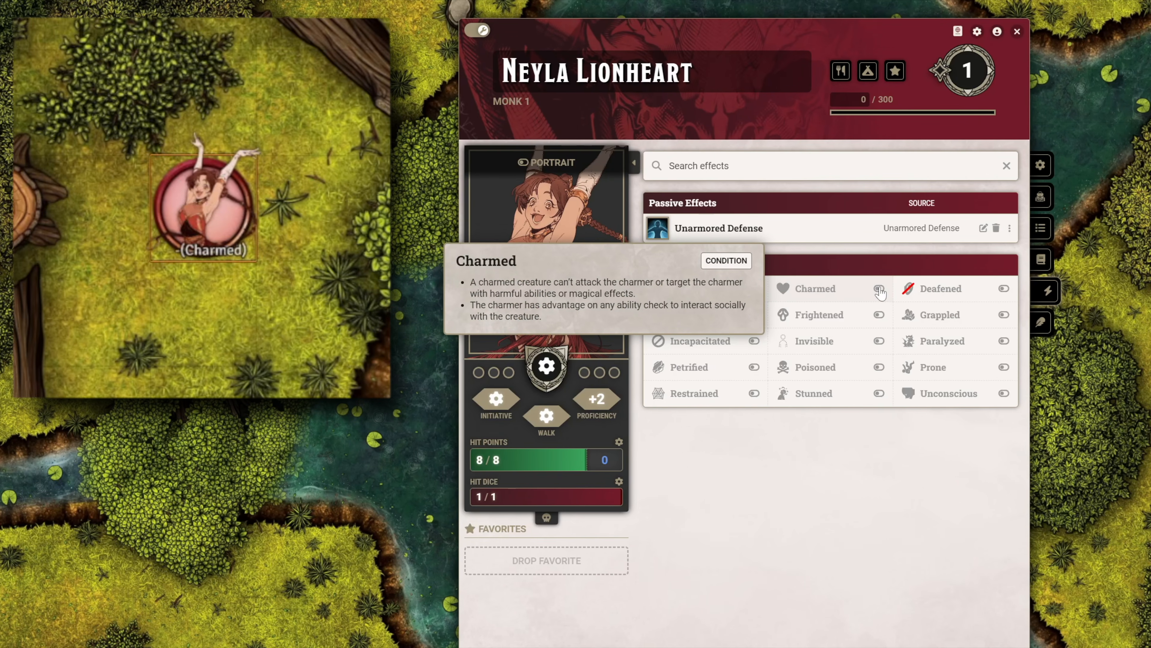
click(879, 315)
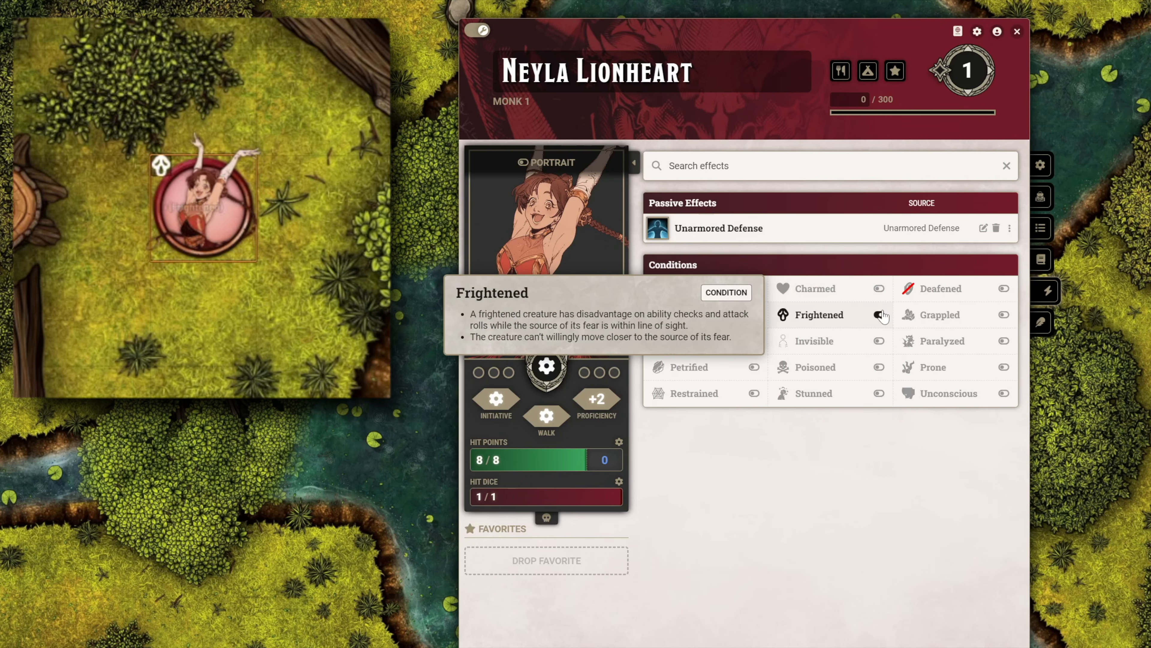
click(878, 314)
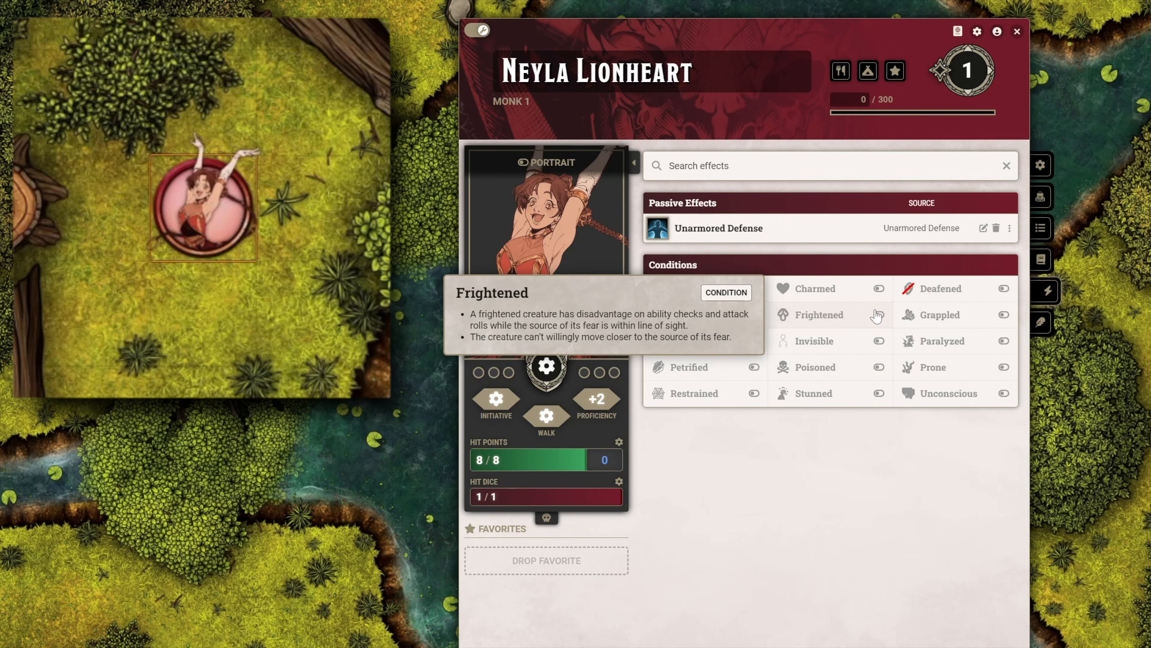
Toggle the Blinded and Invisible conditions on and off to preview their effect on the monk's token.
click(754, 289)
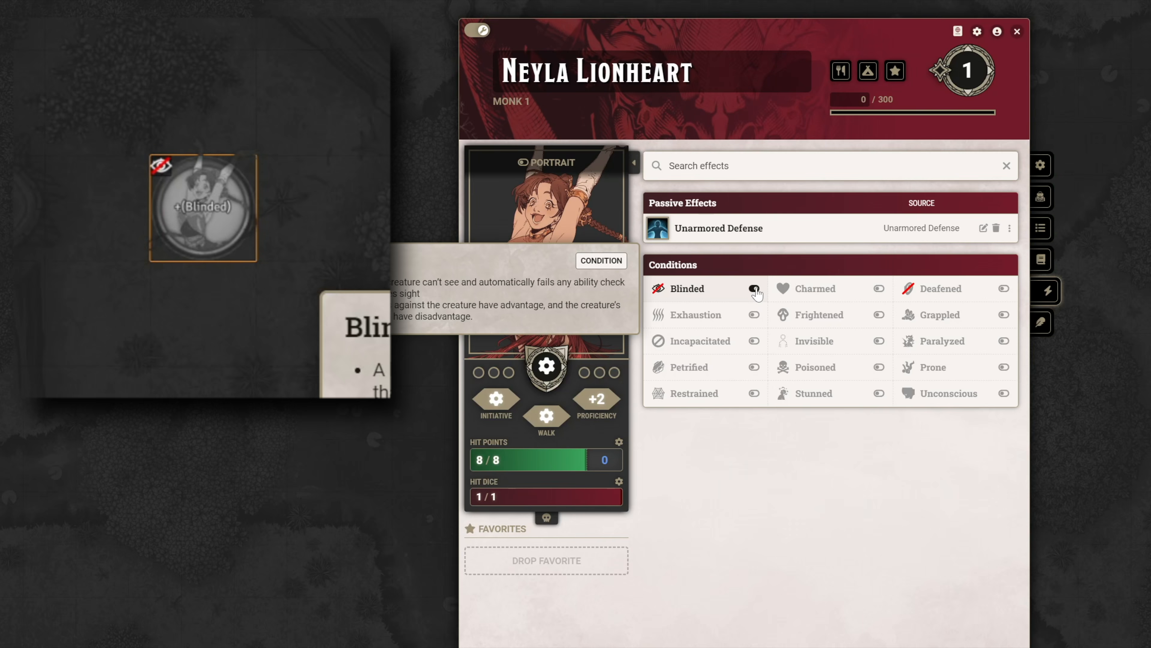
click(755, 289)
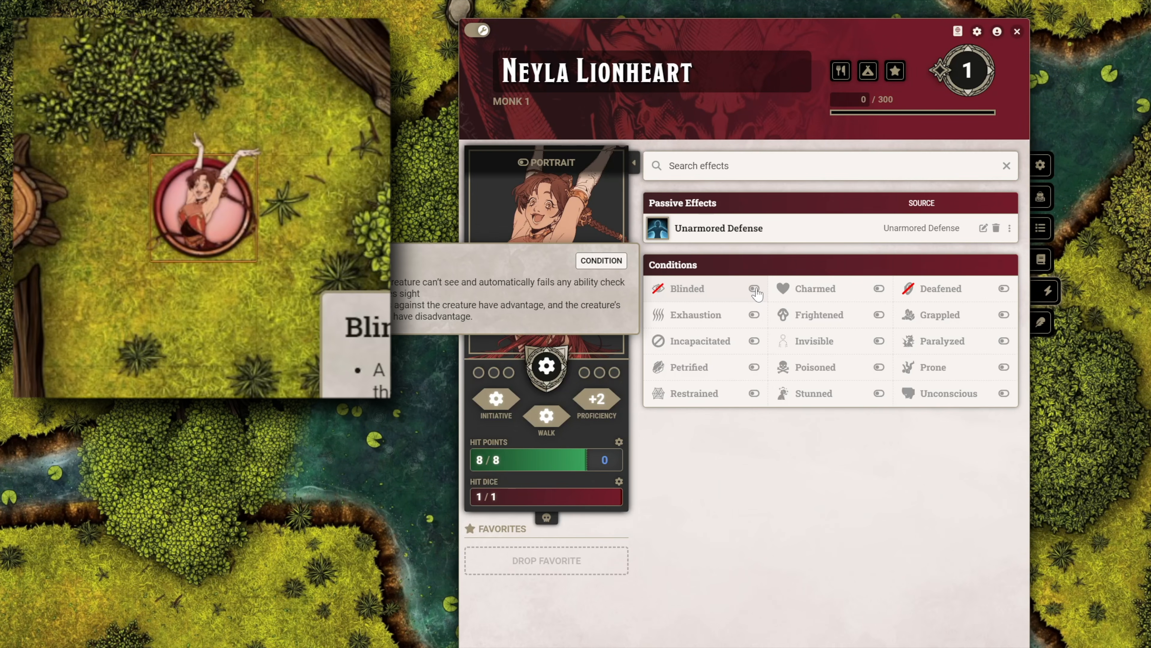
click(879, 341)
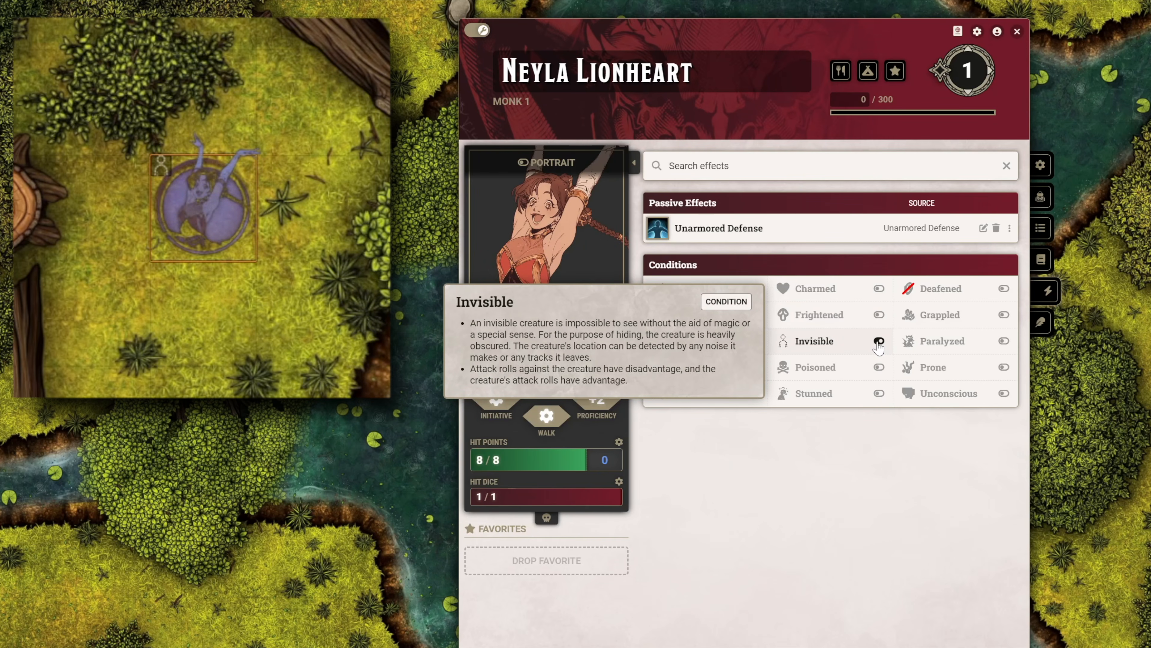
click(879, 342)
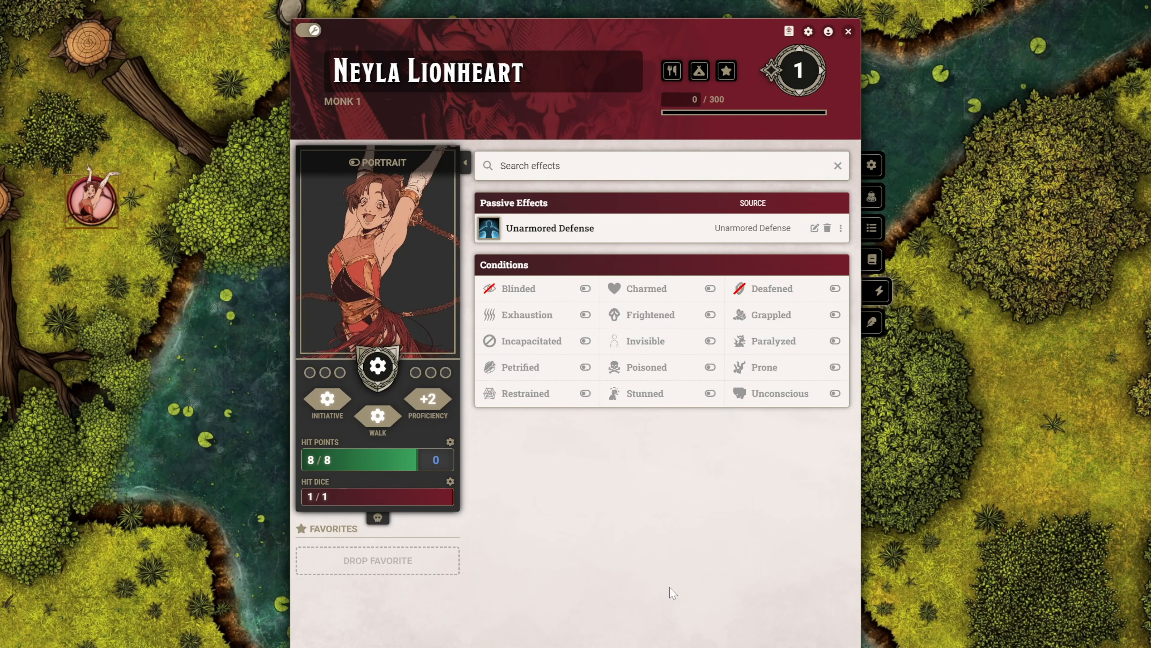
In the monk's biography, set the alignment to CG, the eyes to Brown and the height to 5' 7.
click(873, 323)
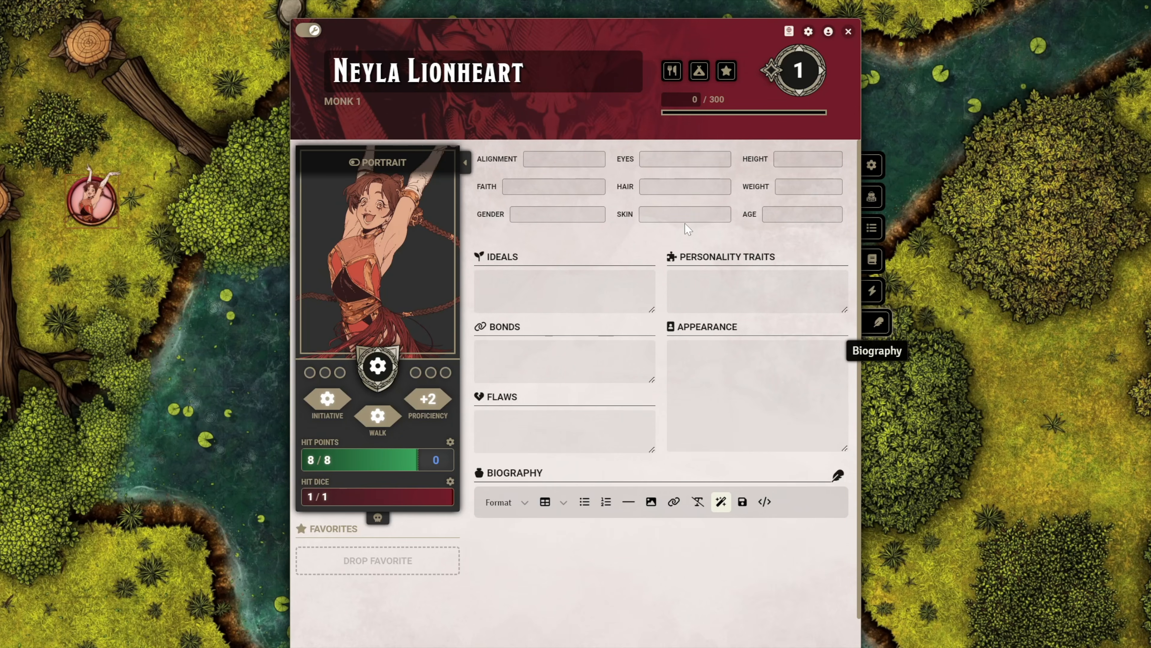
click(564, 159)
text(CG)
key(Tab)
text(Brown)
key(Tab)
text(5')
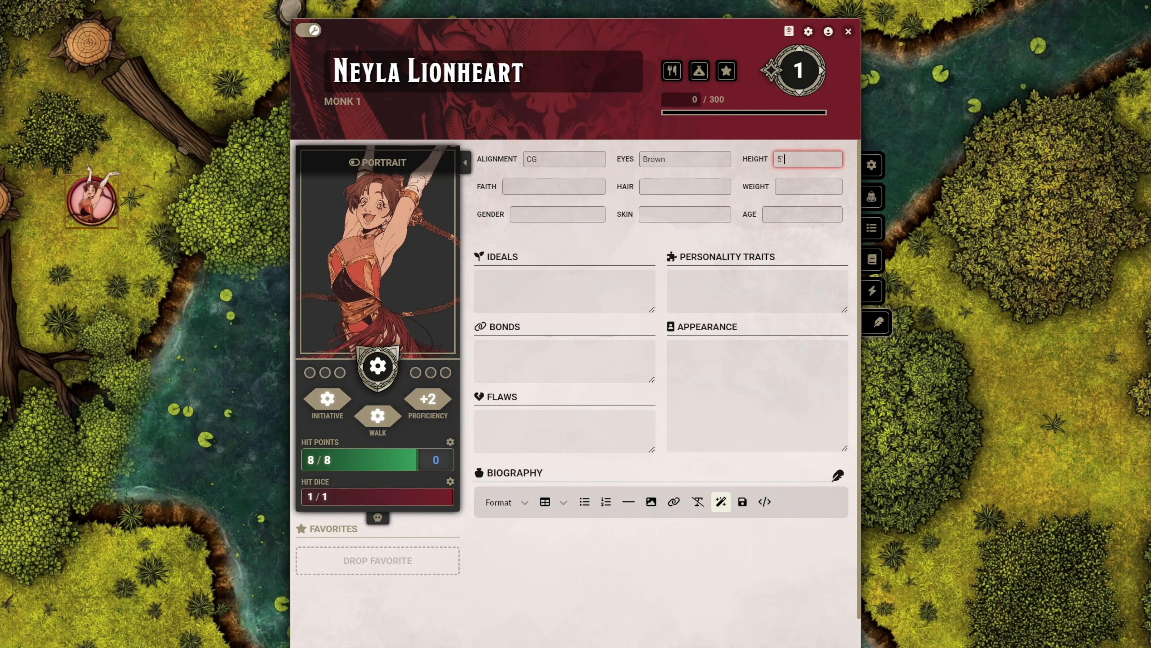
text( 7)
Fill in the monk's hair as Brown, weight as 160, gender as Female, skin as Peach and age as 22.
key(Tab)
key(Tab)
text(Brown)
key(Tab)
text(160)
key(Tab)
text(Female)
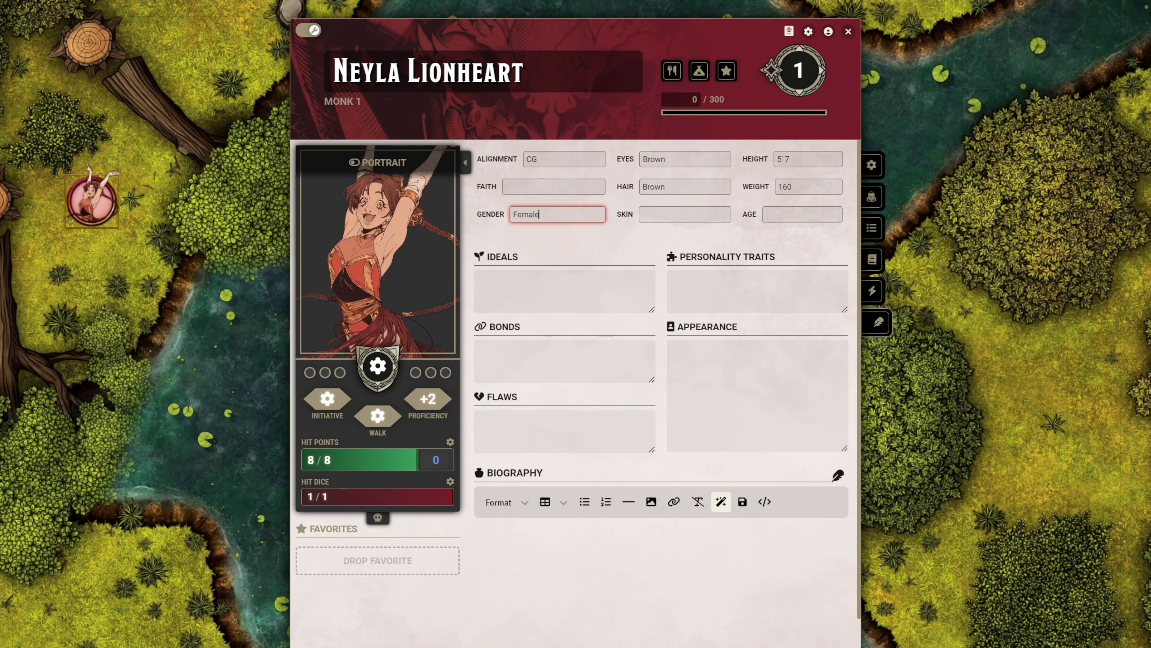
key(Tab)
text(Peach)
key(Tab)
text(22)
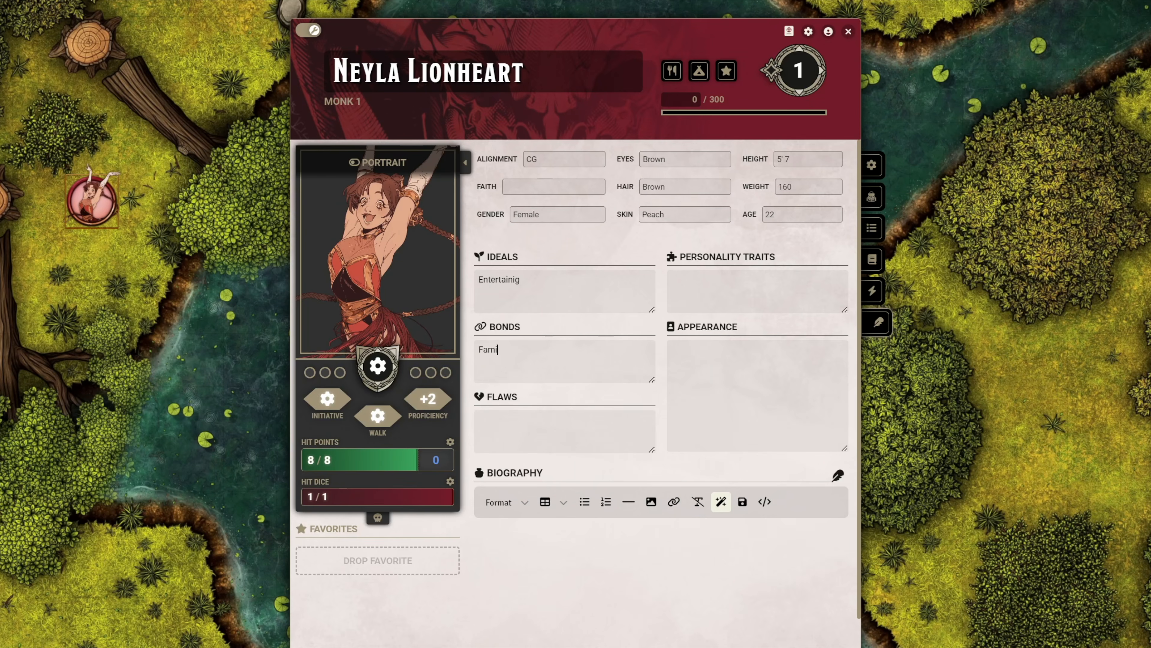
Enter Entertainig as ideals, Family as bonds, Naive as flaws and Chipper as personality traits, and return to the character details in play mode.
text(ly)
key(Tab)
text(Na)
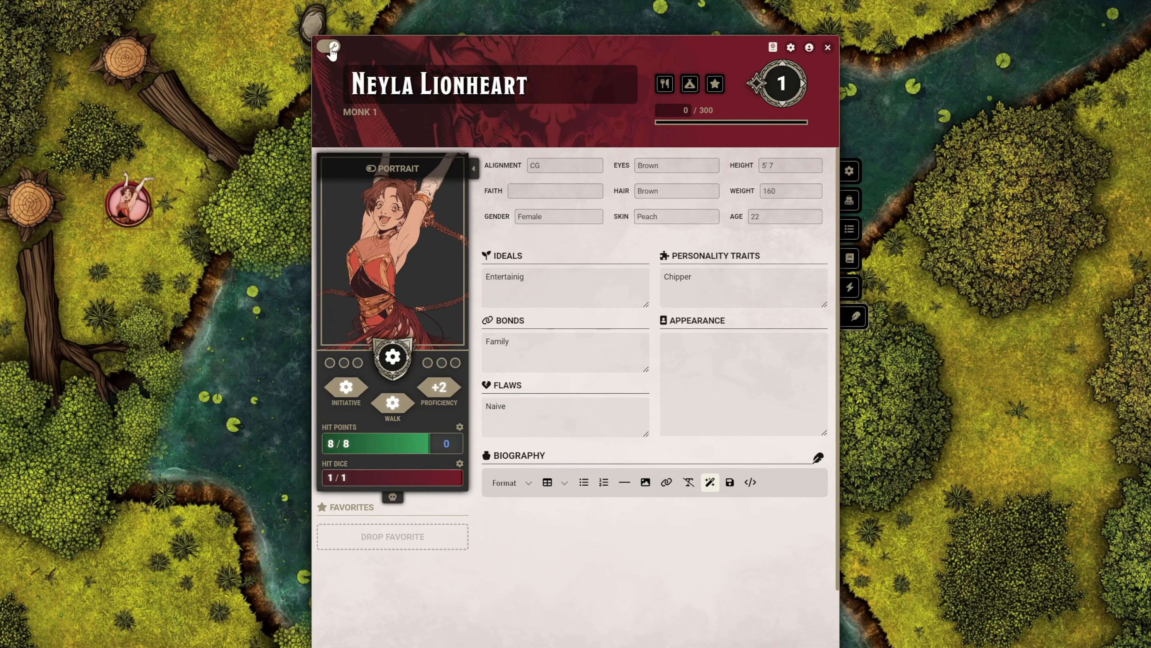
click(310, 30)
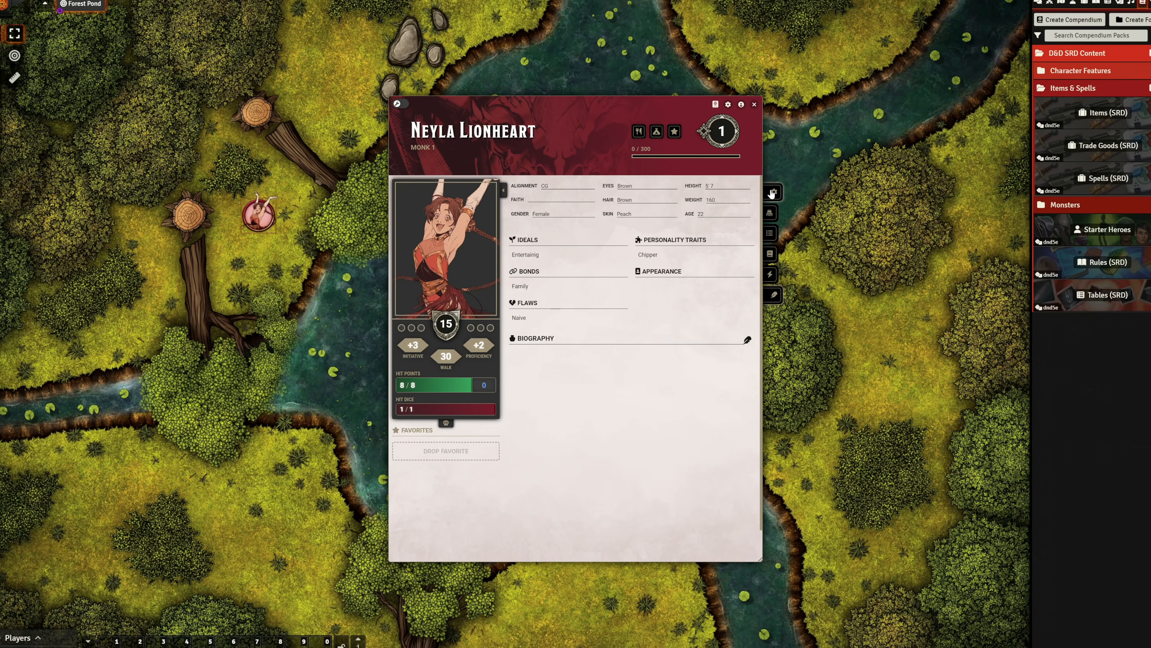
click(772, 192)
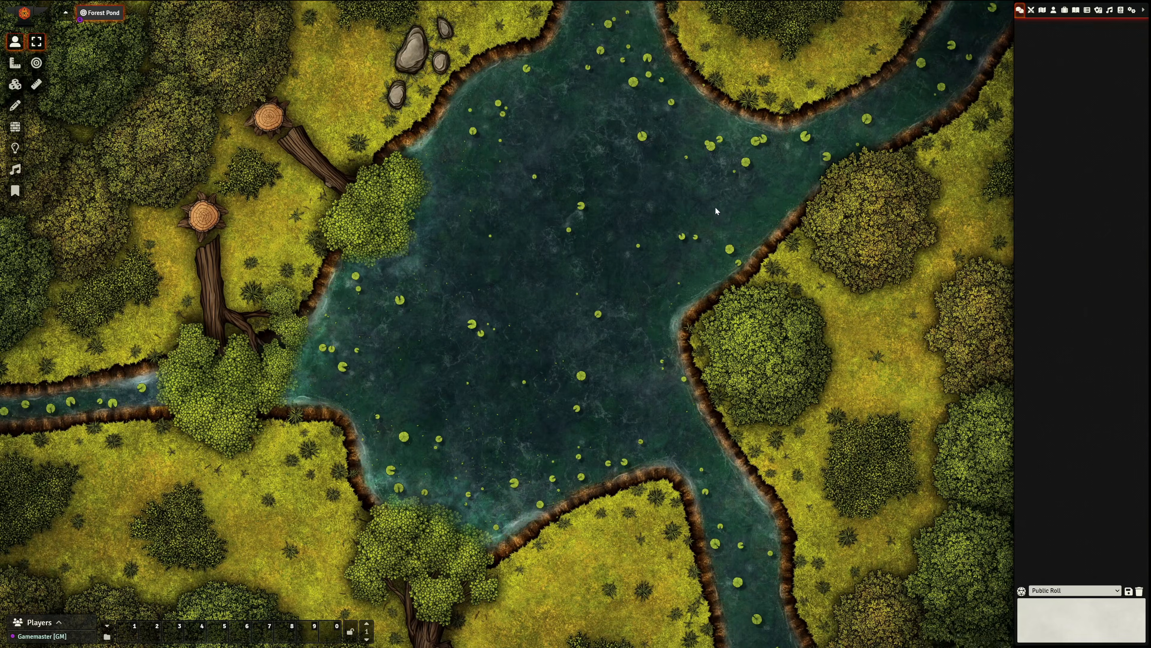
Create a new Player Character actor named with the character's first name.
click(1052, 14)
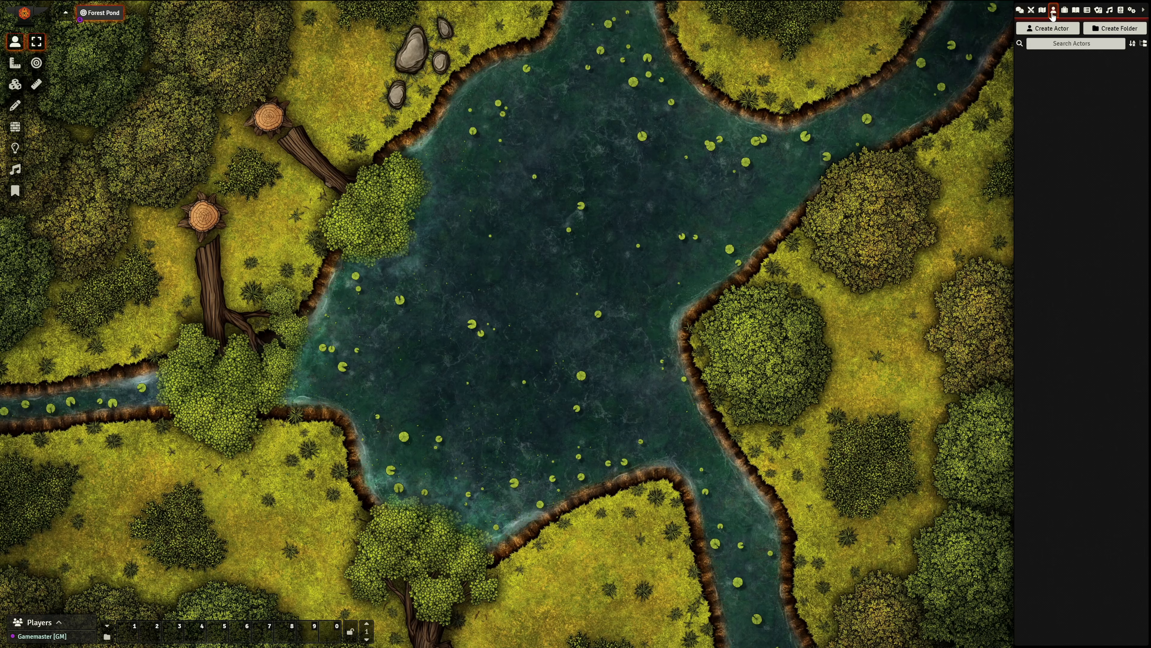
click(1031, 28)
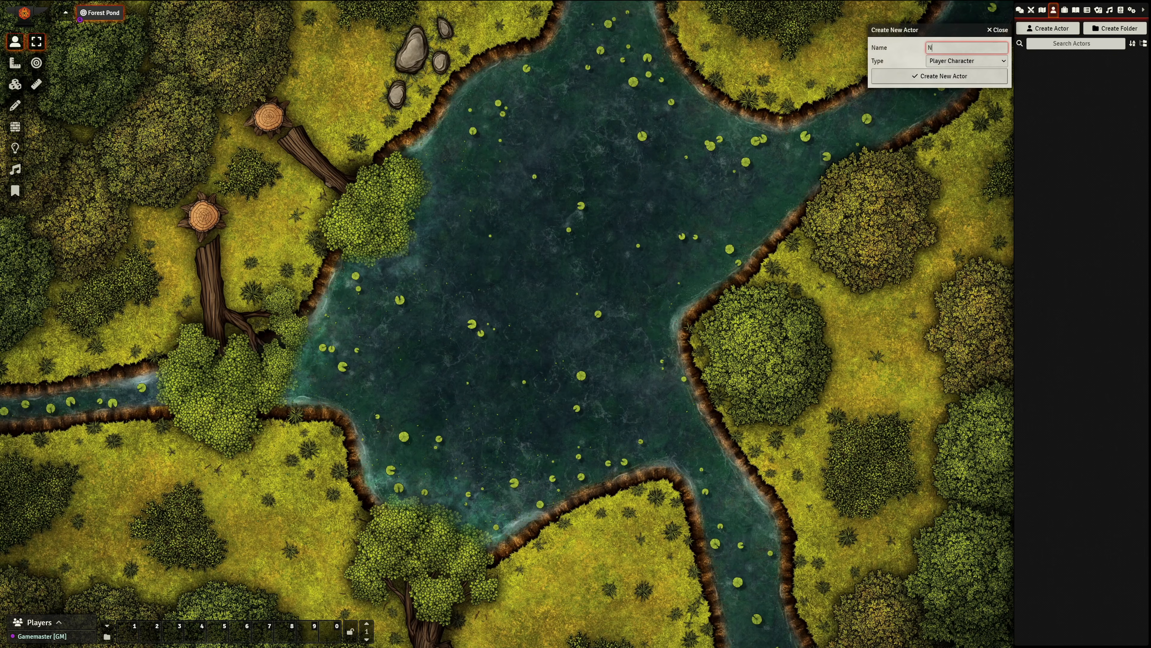
key(Return)
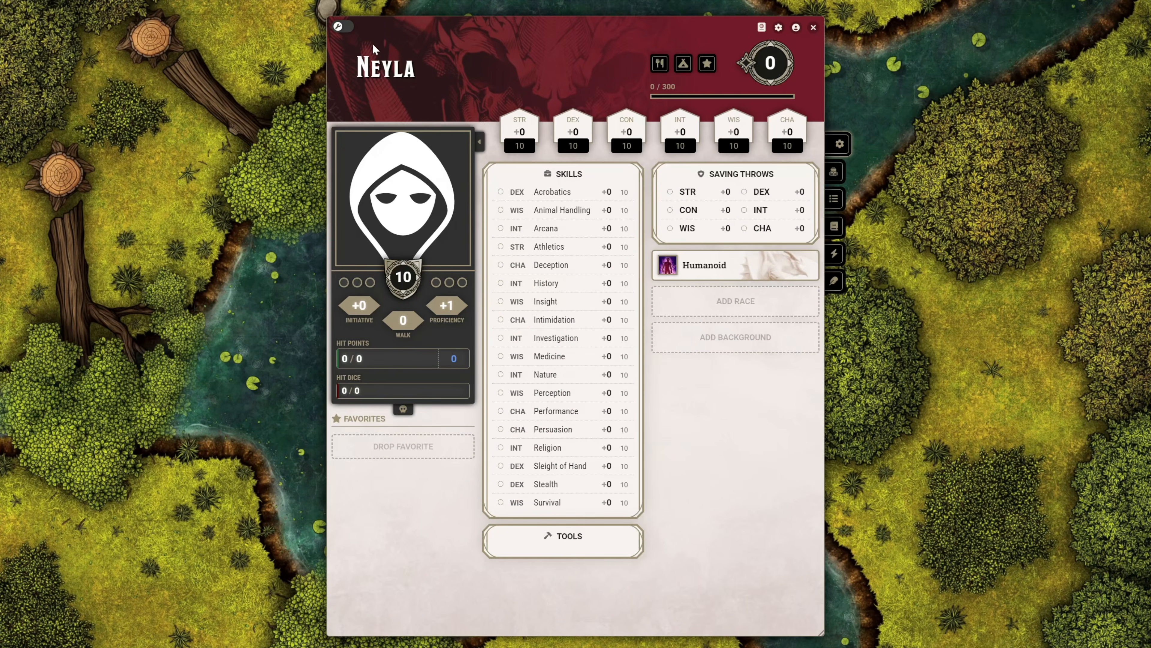
Switch the new sheet to edit mode and replace its name with the character's full name.
click(365, 56)
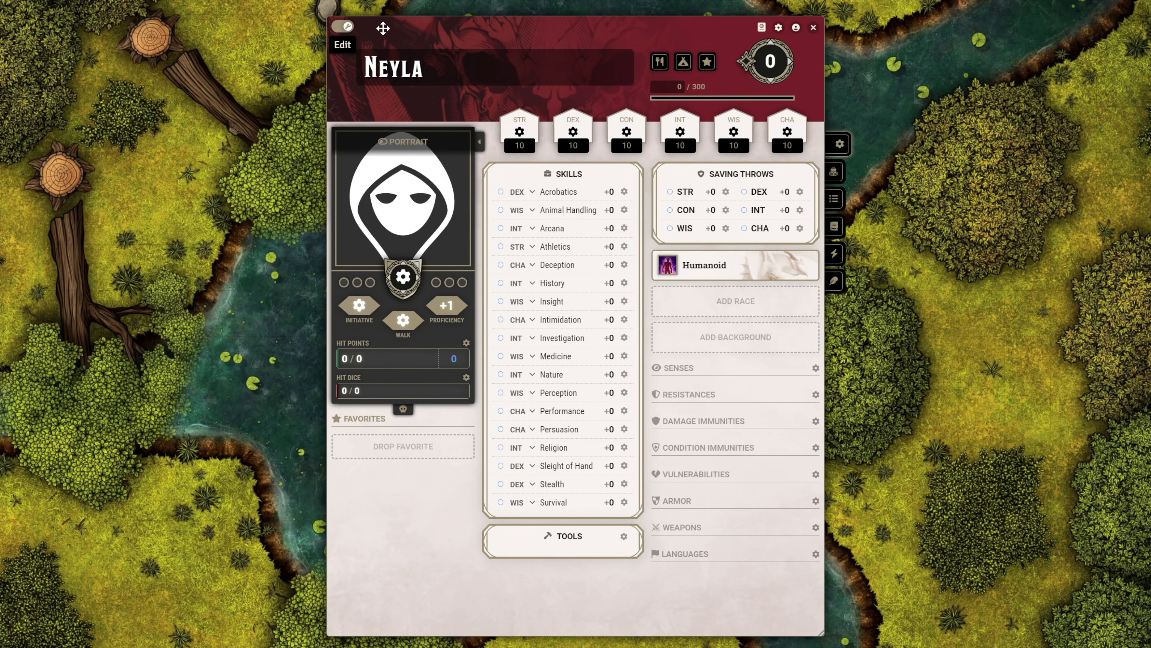
double_click(393, 68)
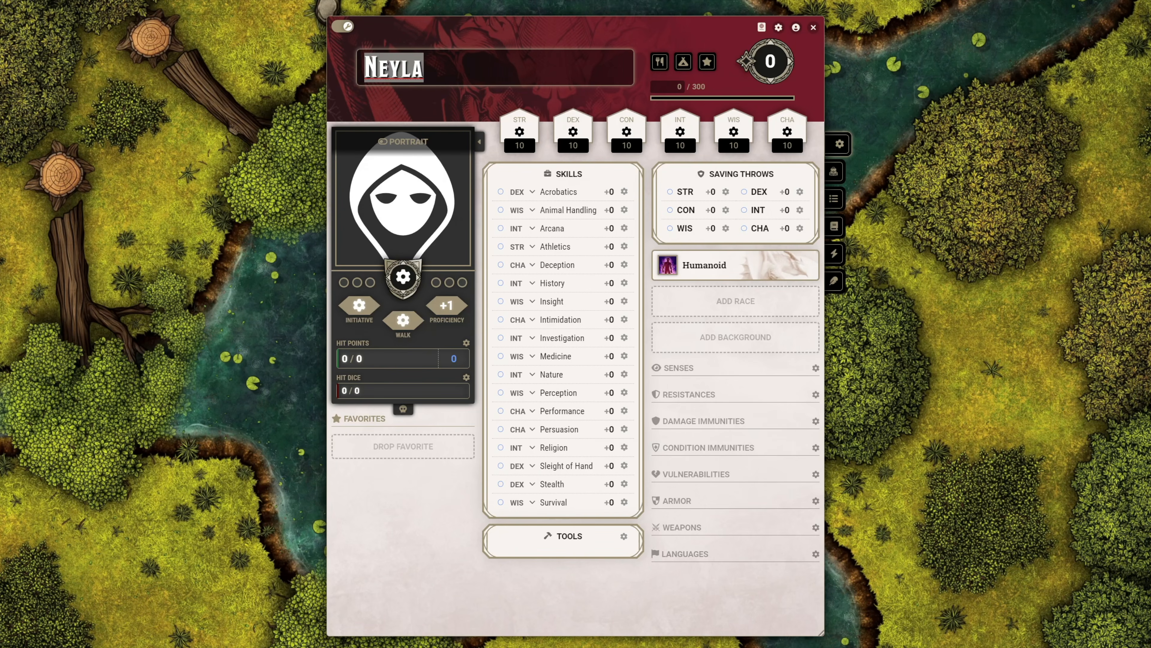
text(Neyla Lionheart)
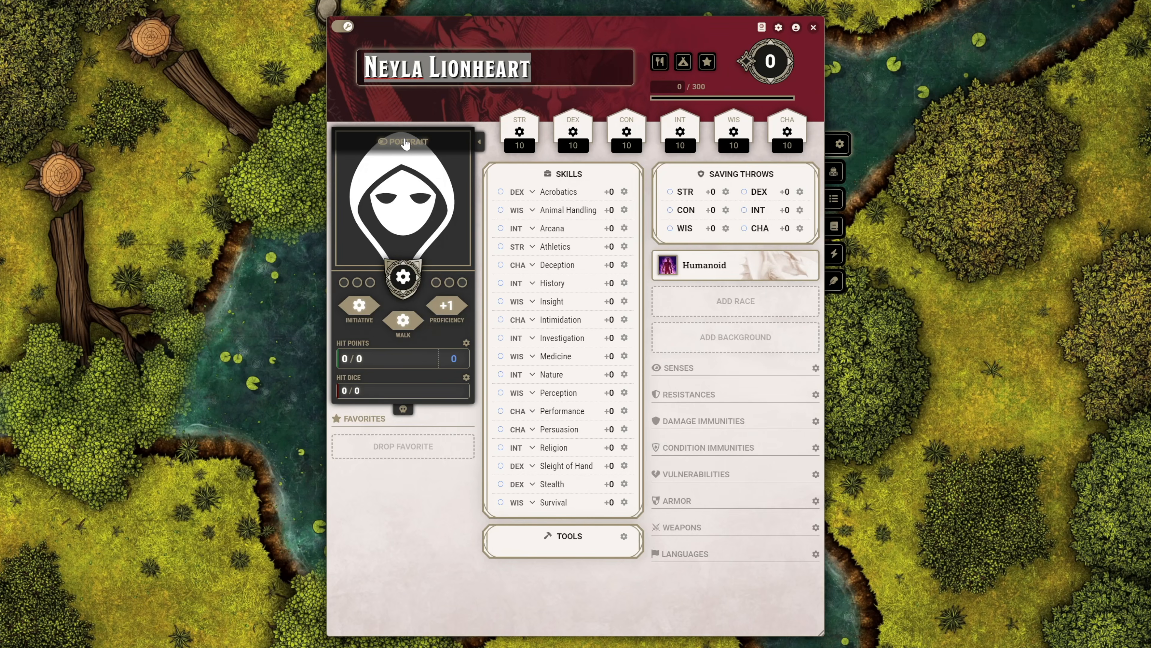
Set the character's portrait to the red-clad dancer image from the tokens folder.
click(402, 197)
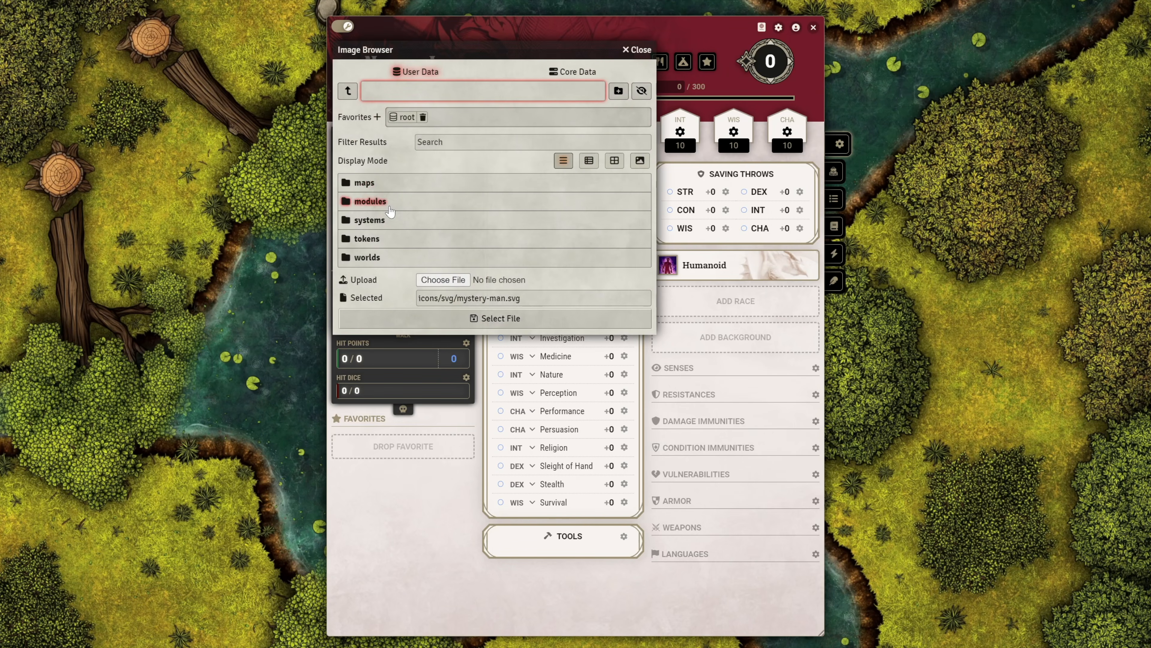
click(399, 238)
click(404, 201)
click(482, 320)
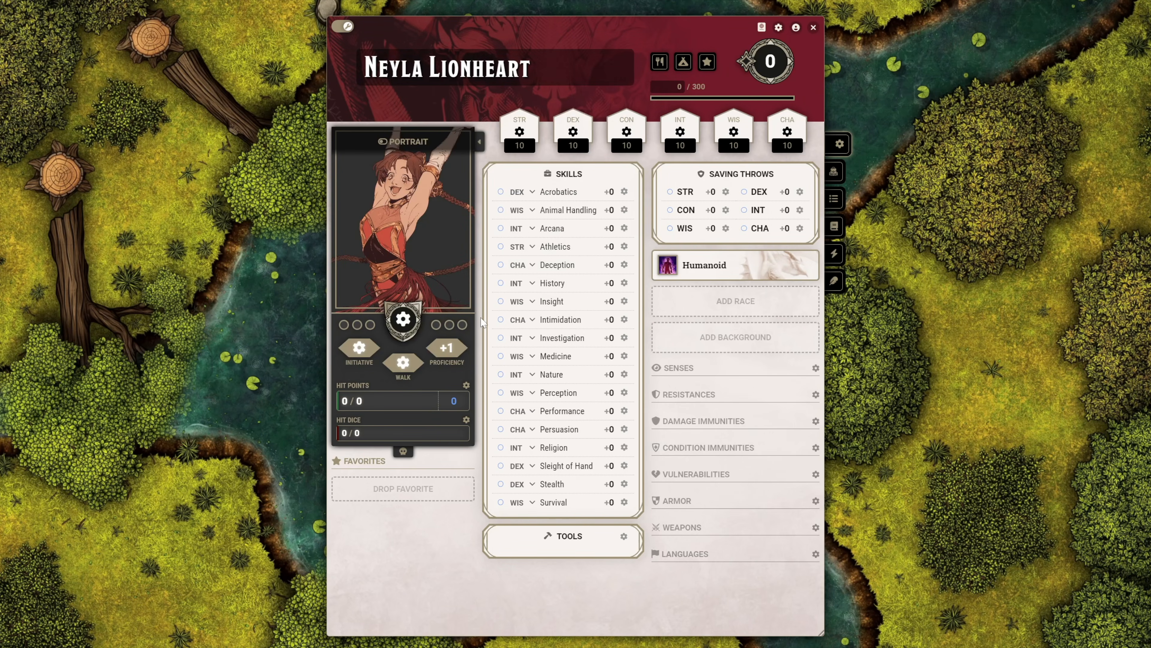
Set the character's token artwork to the matching round token image, and return to the portrait view.
click(385, 144)
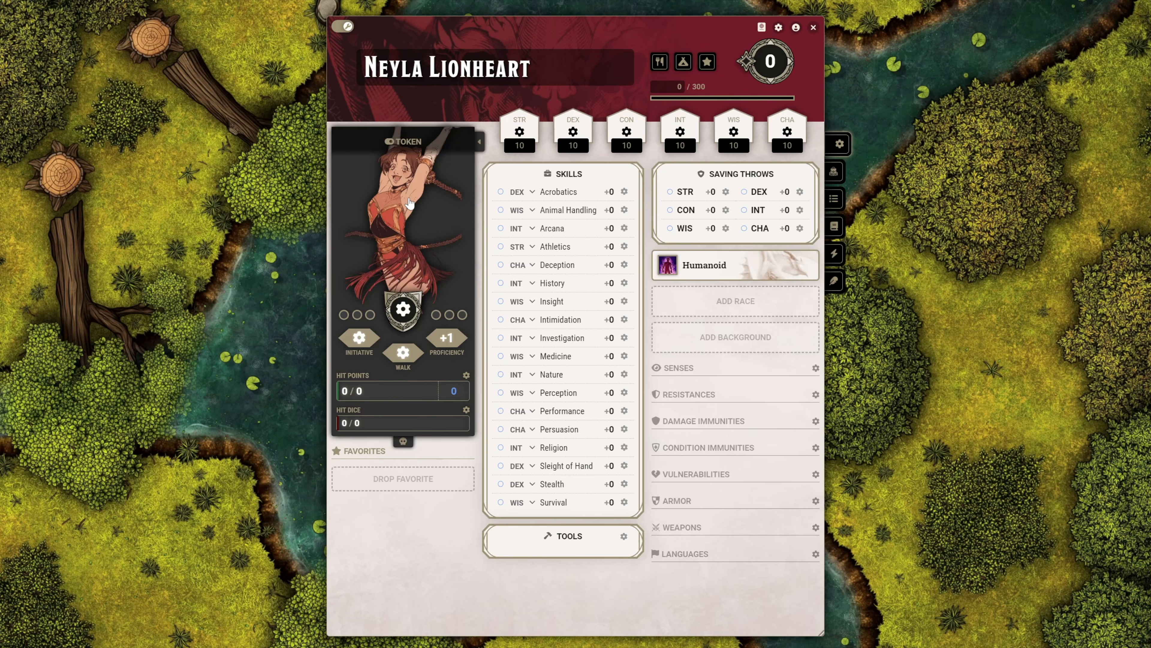
click(406, 209)
double_click(403, 182)
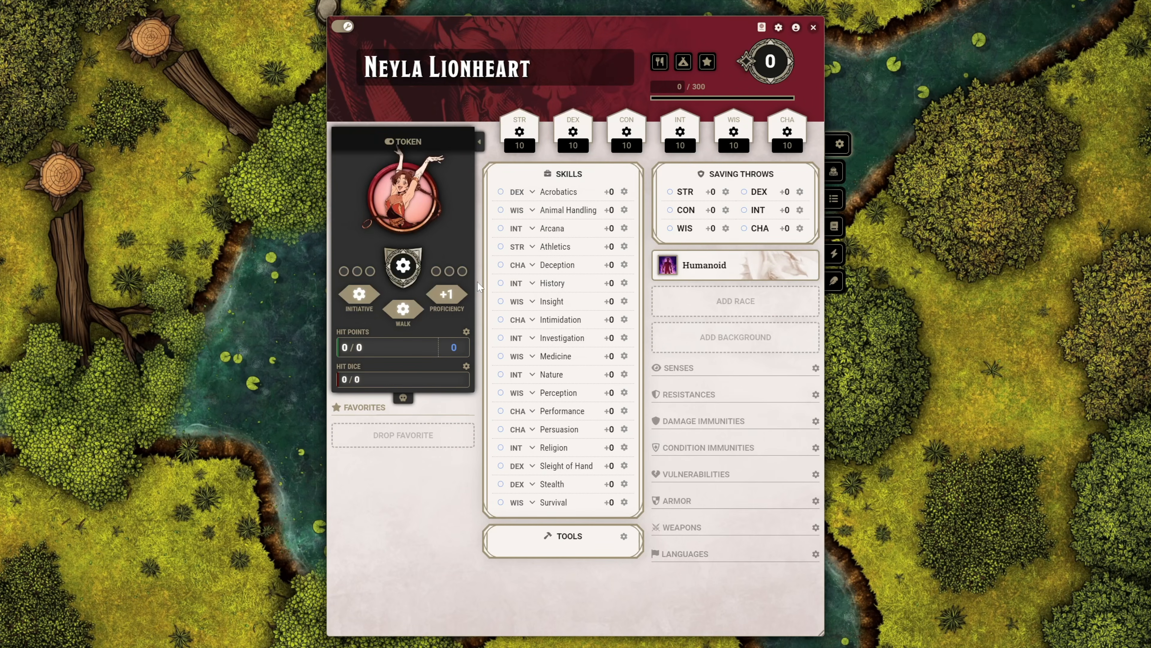
click(391, 142)
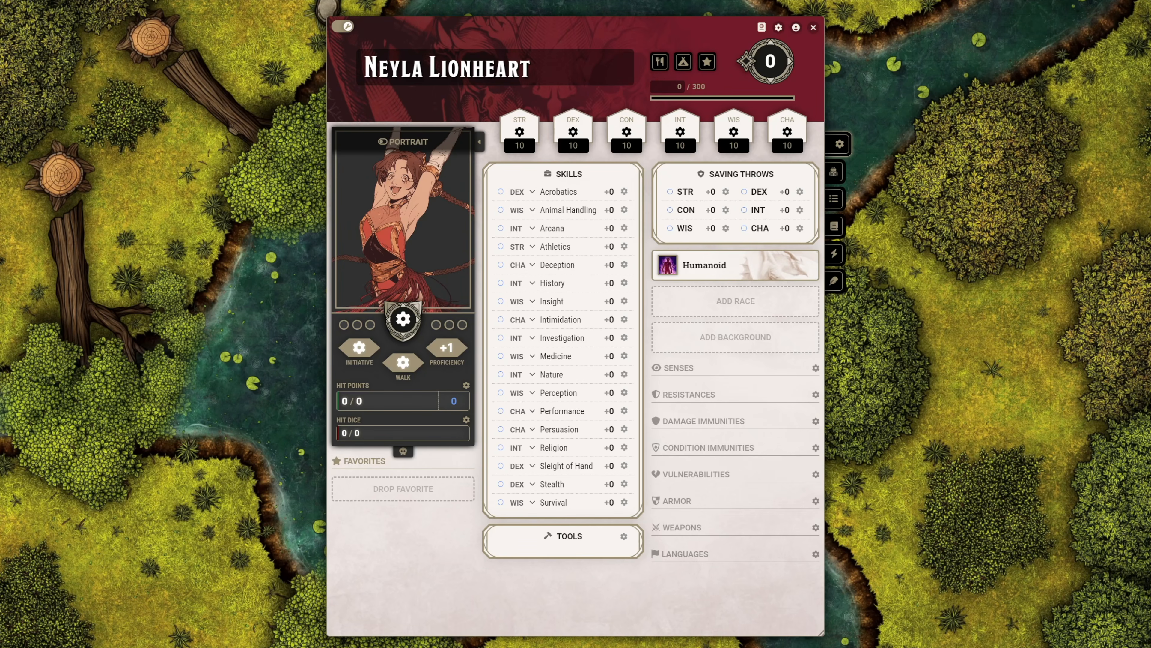
Set the ability scores to STR 12, DEX 15, INT 8, WIS 14 and CHA 13.
click(520, 145)
text(12)
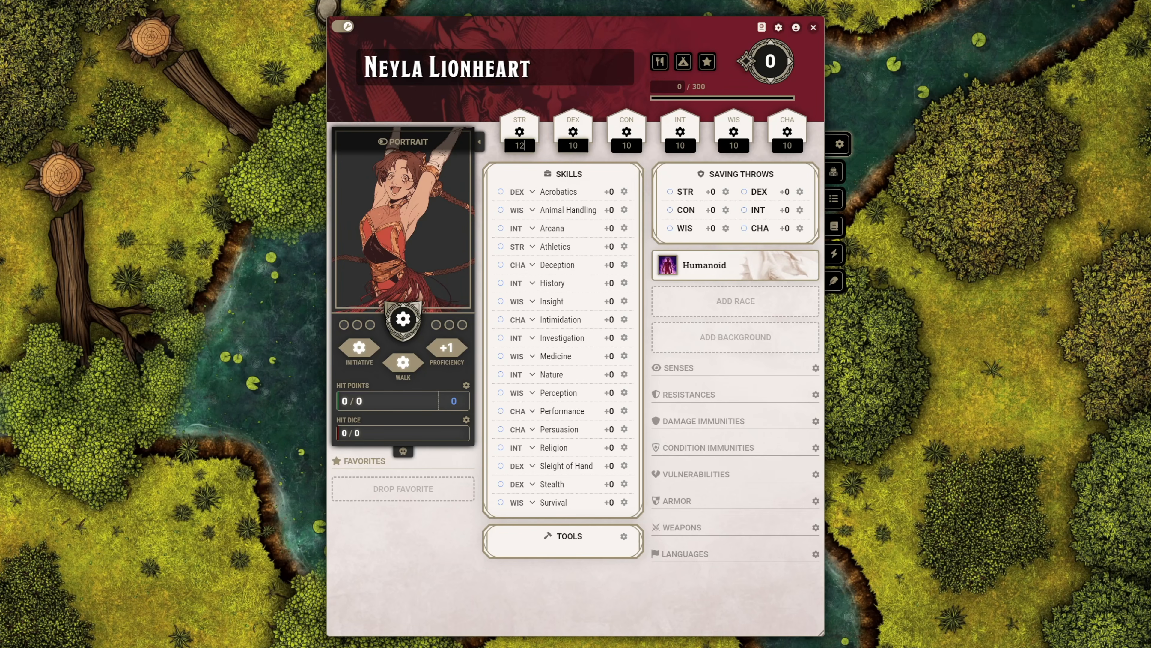
click(574, 145)
text(15)
click(681, 146)
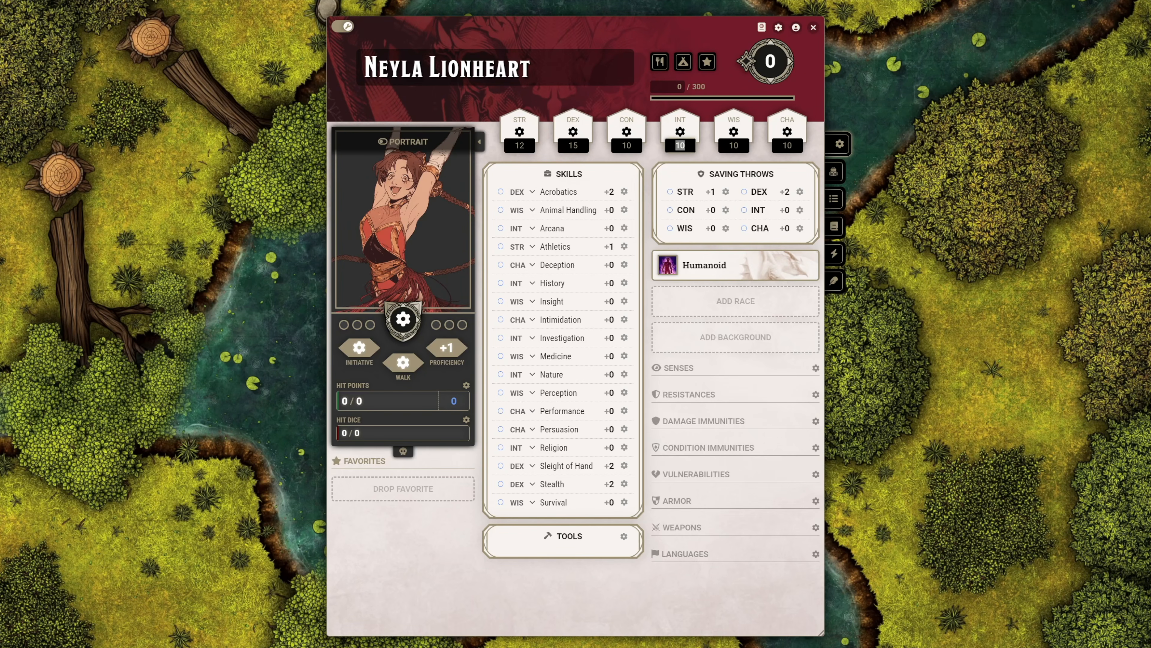
text(8)
click(733, 145)
text(14)
click(788, 145)
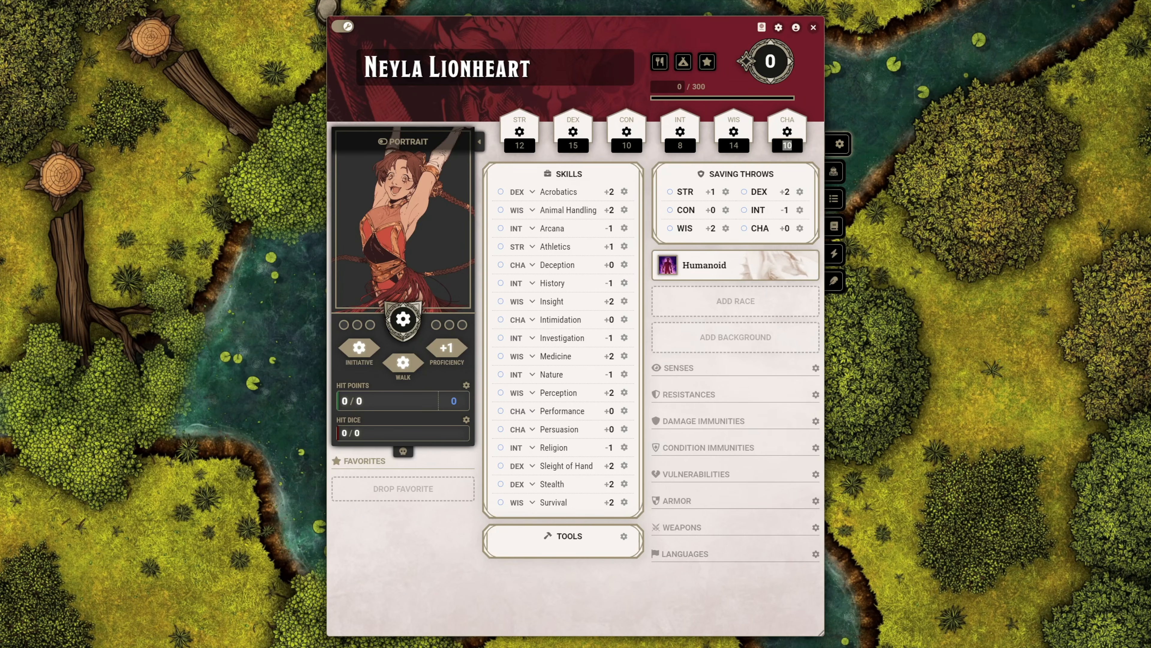
text(13)
click(814, 153)
Add the High Elf race from the Elf compendium folder to the sheet, and accept its advancement steps through Keen Senses.
click(747, 307)
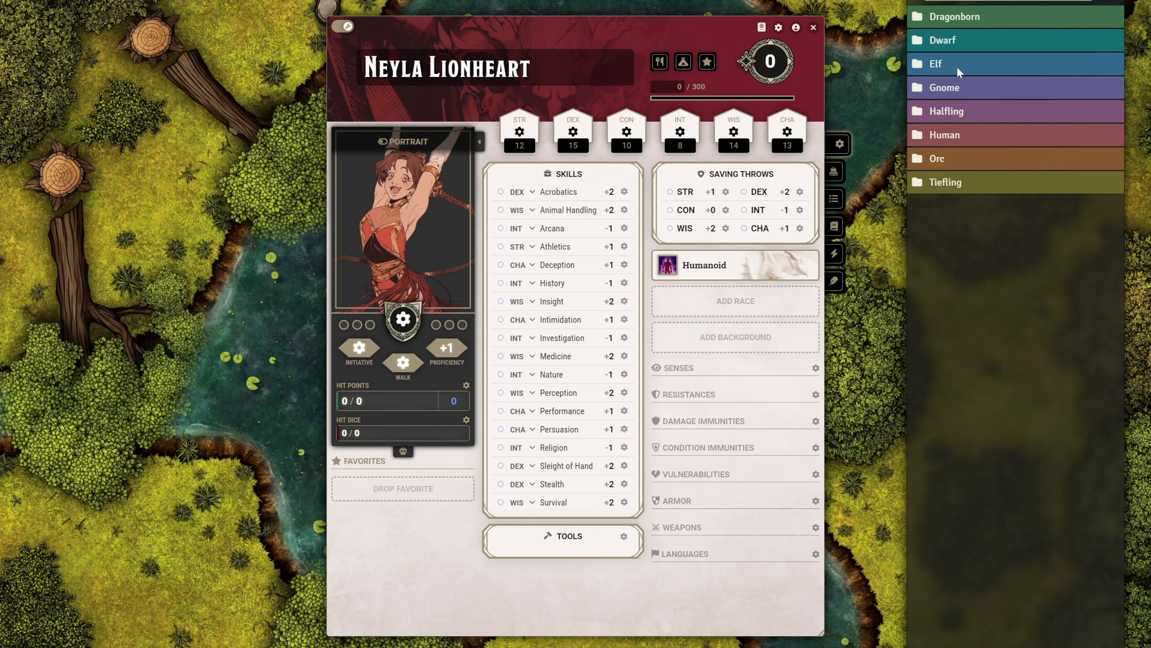
click(957, 66)
drag(959, 149, 753, 299)
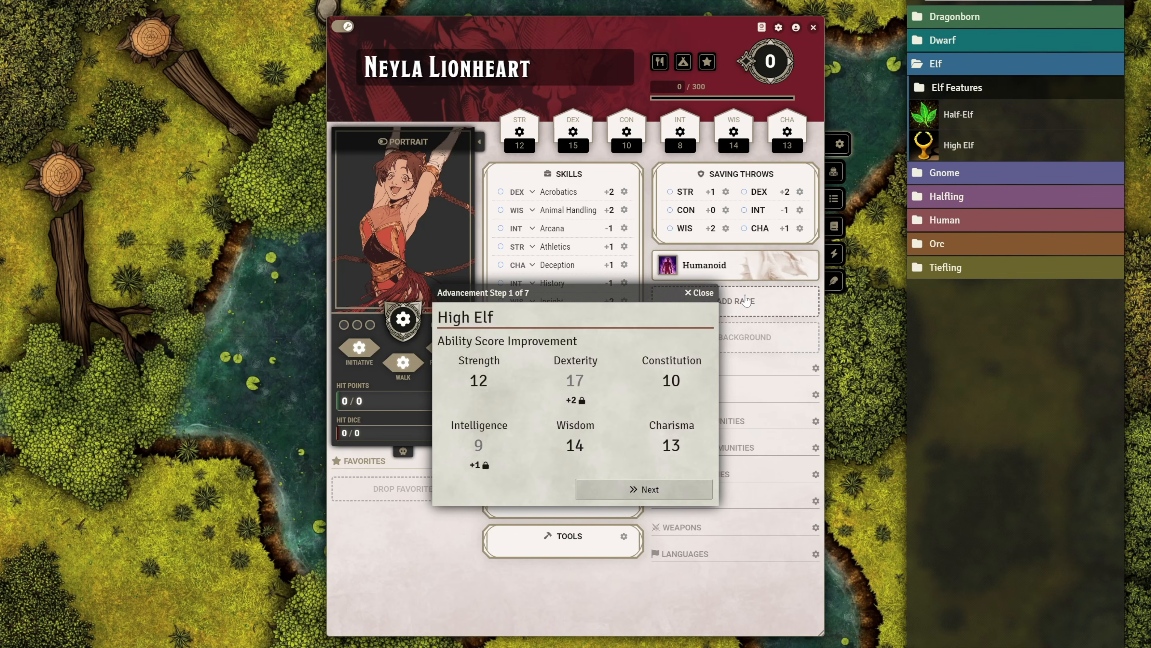
click(654, 485)
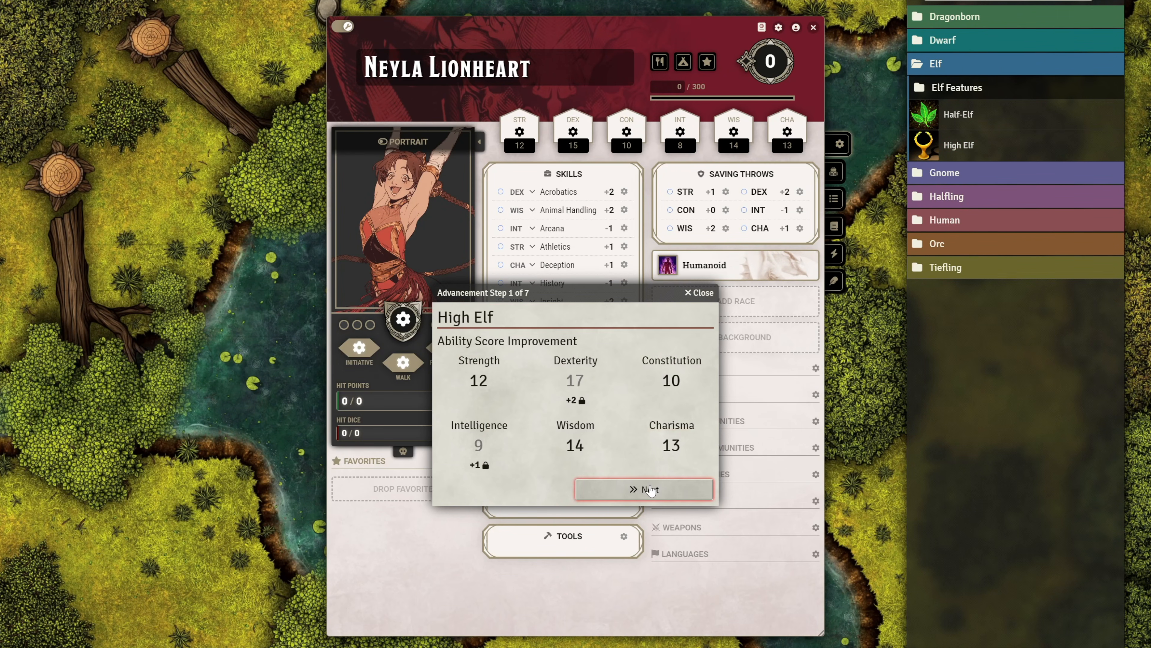
click(659, 394)
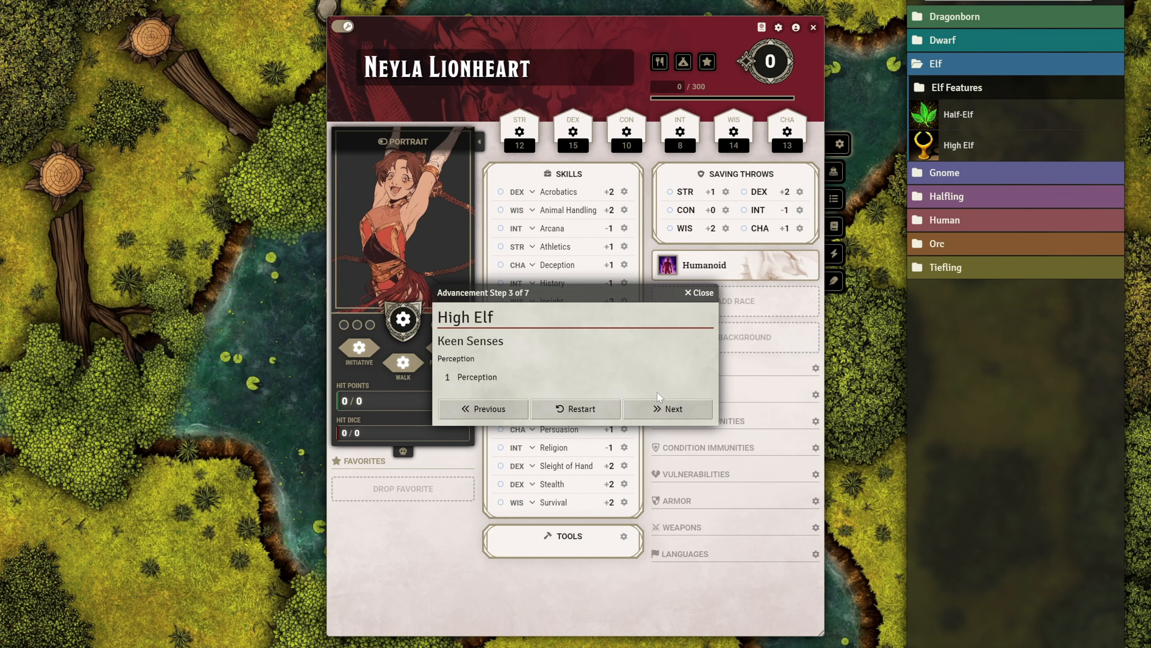
click(663, 408)
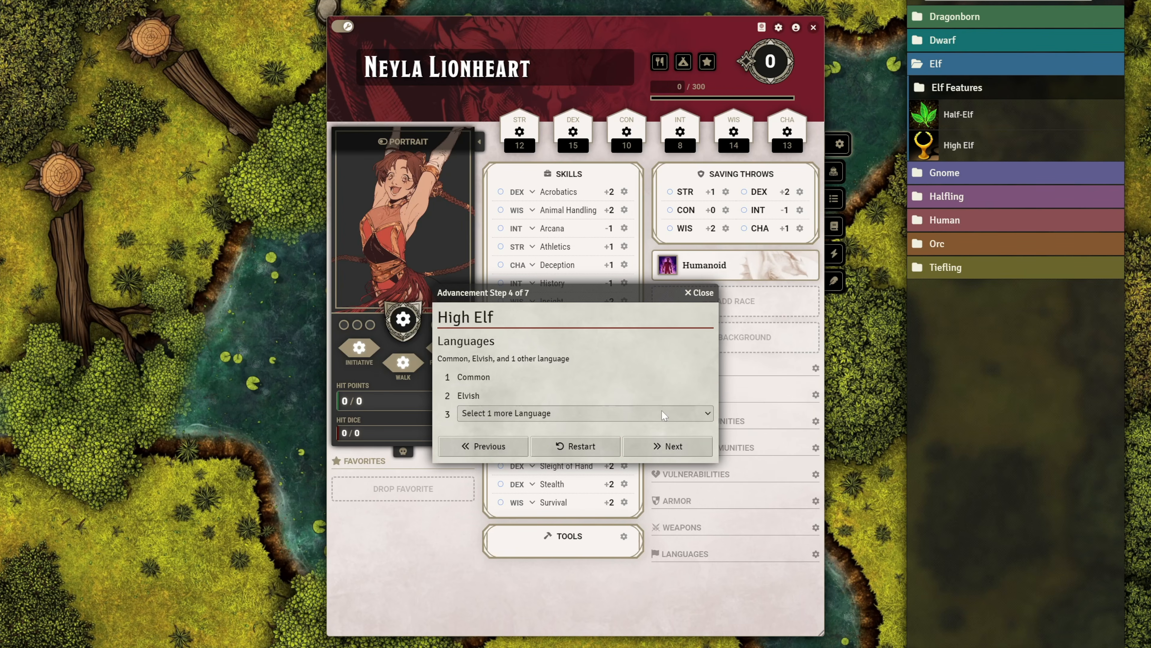
Choose Gnomish as the High Elf's additional language, and accept the granted items up to the cantrip choice.
click(590, 414)
click(567, 483)
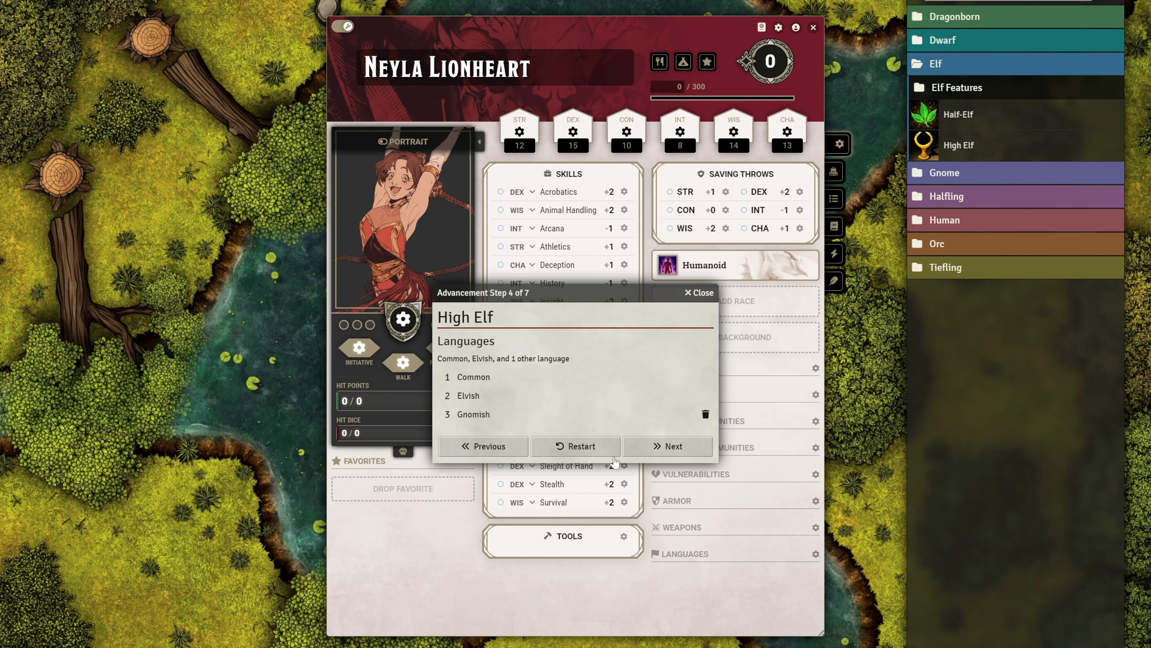
click(669, 448)
click(666, 465)
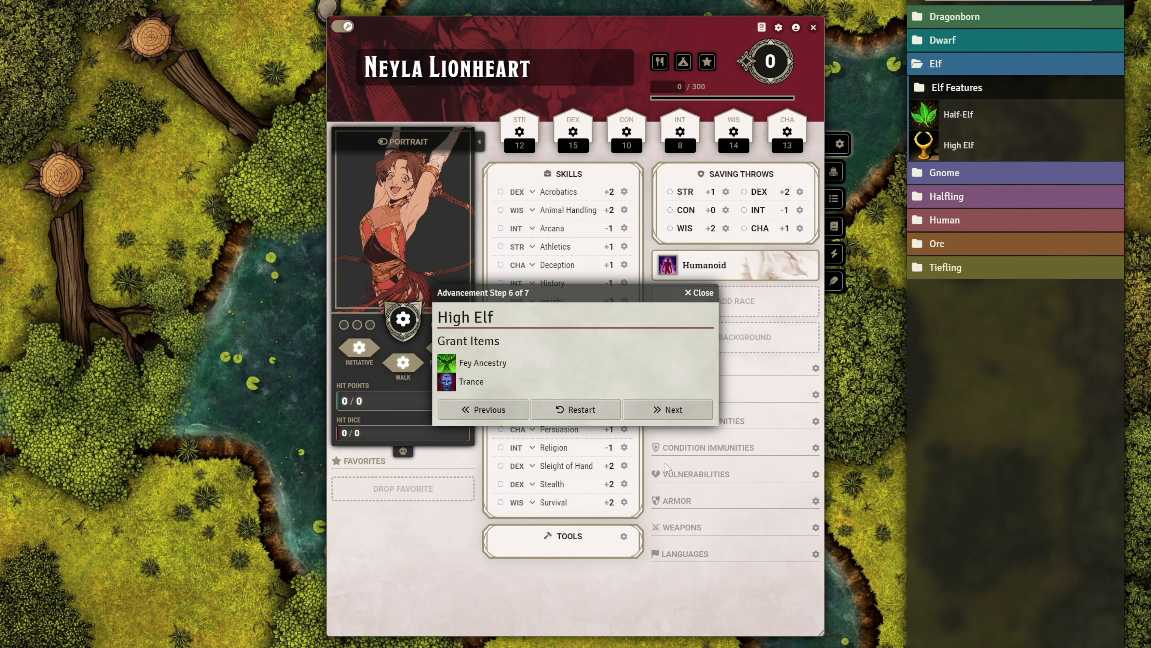
click(666, 411)
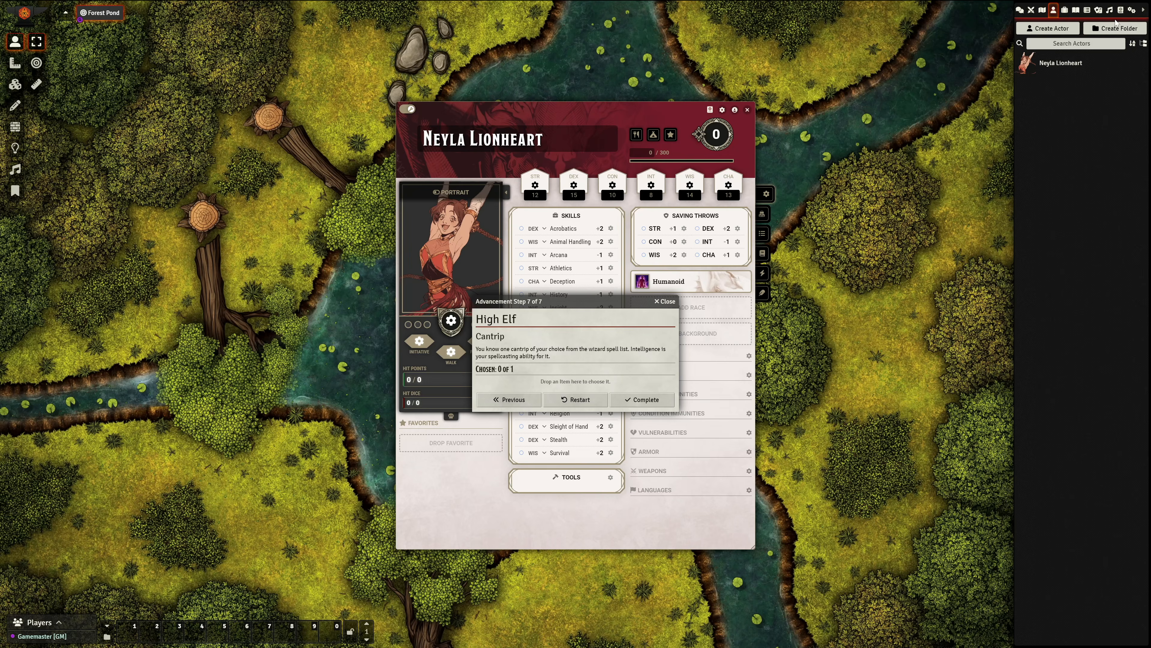
Choose the Fire Bolt cantrip from the Spells (SRD) compendium for the High Elf, and complete the race's advancement.
click(1121, 10)
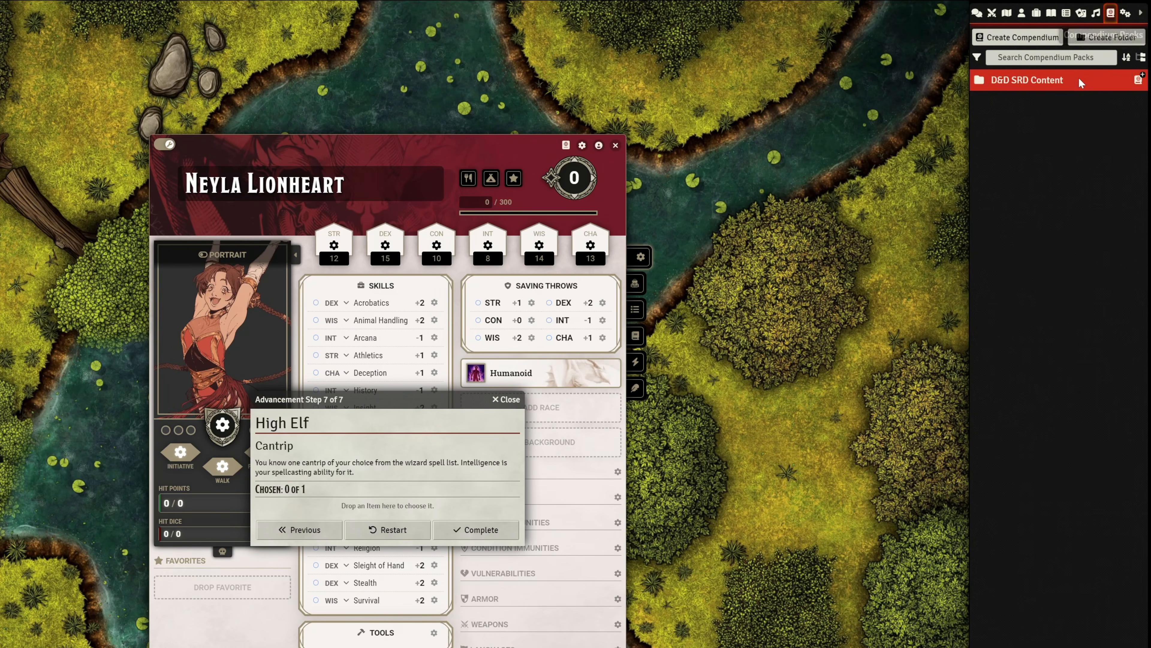
click(1096, 59)
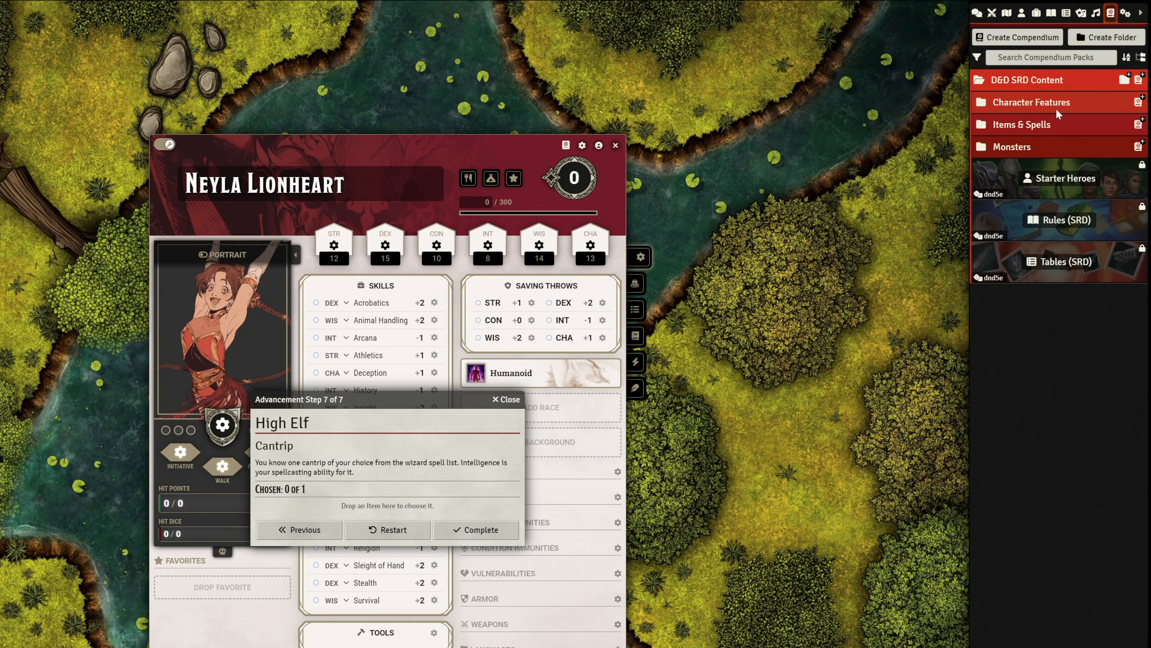
click(1052, 122)
click(1062, 239)
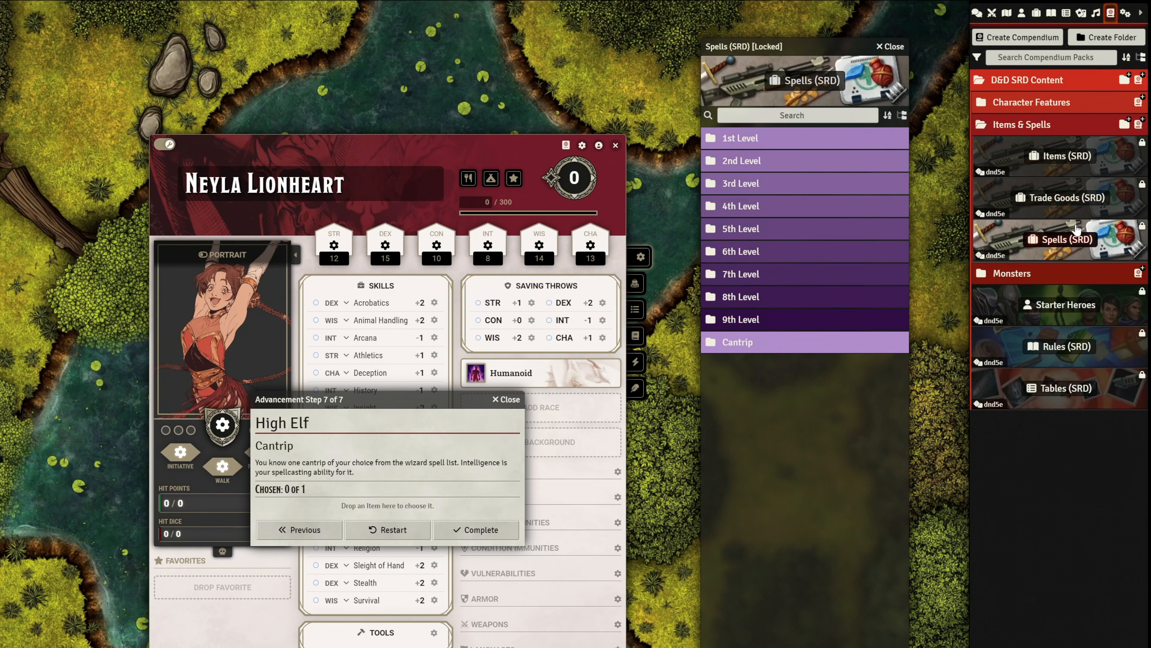
click(818, 344)
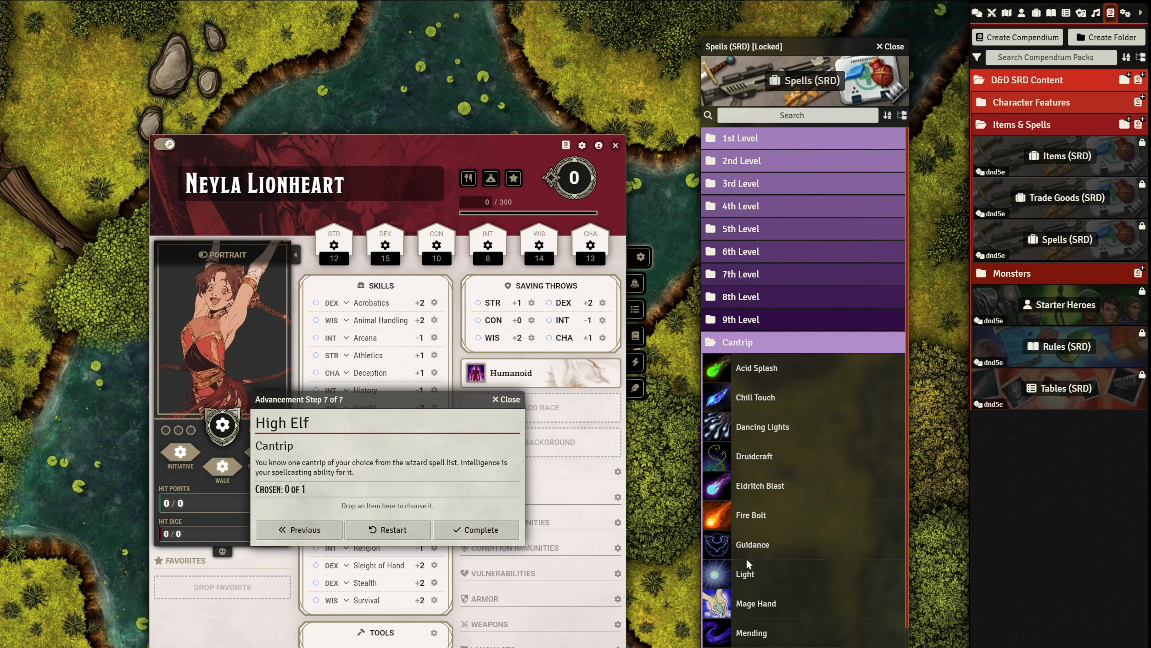
drag(752, 515, 408, 501)
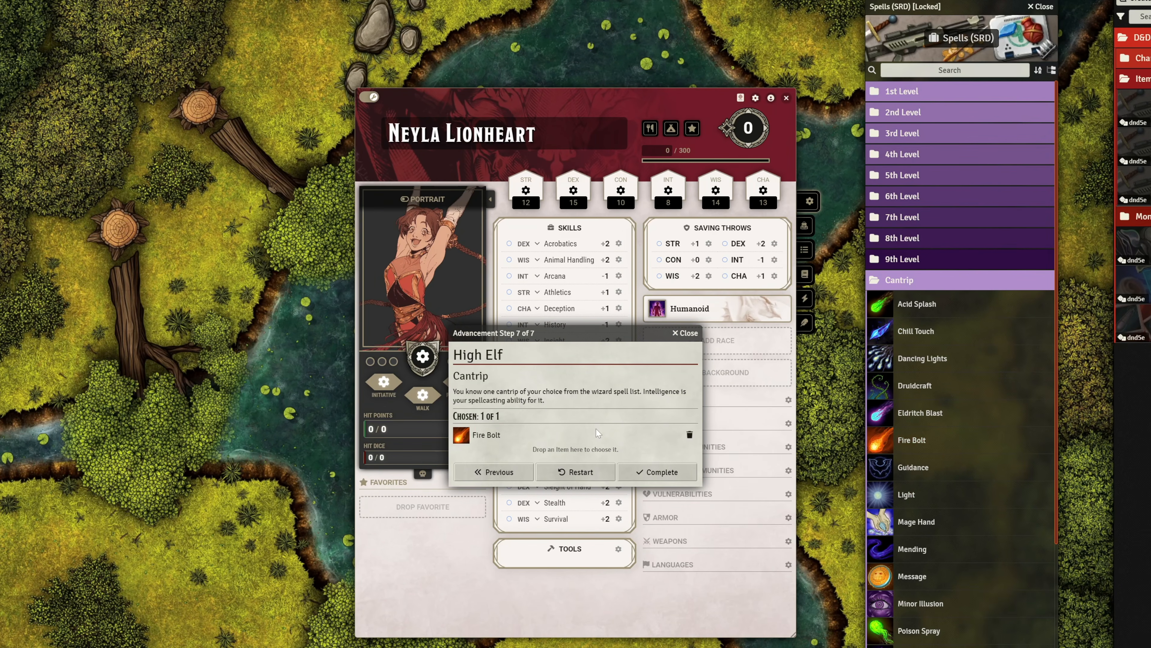
click(654, 473)
key(Escape)
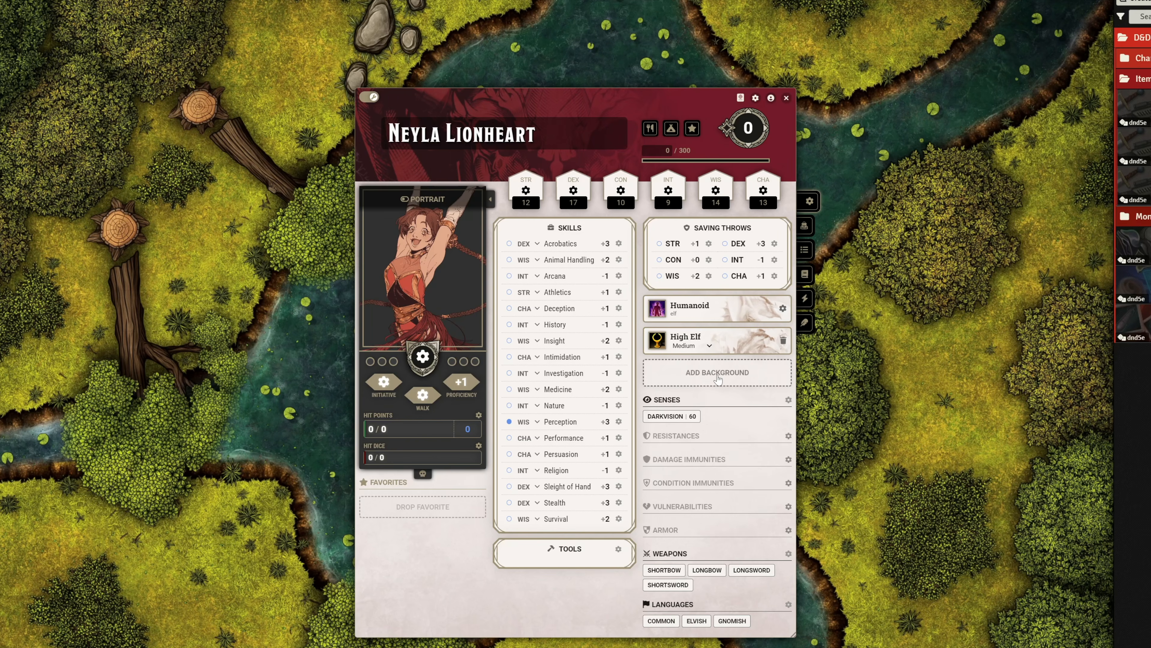
Add the Entertainer background from the world's own items, and complete its advancement with Drum as the musical instrument proficiency.
click(718, 374)
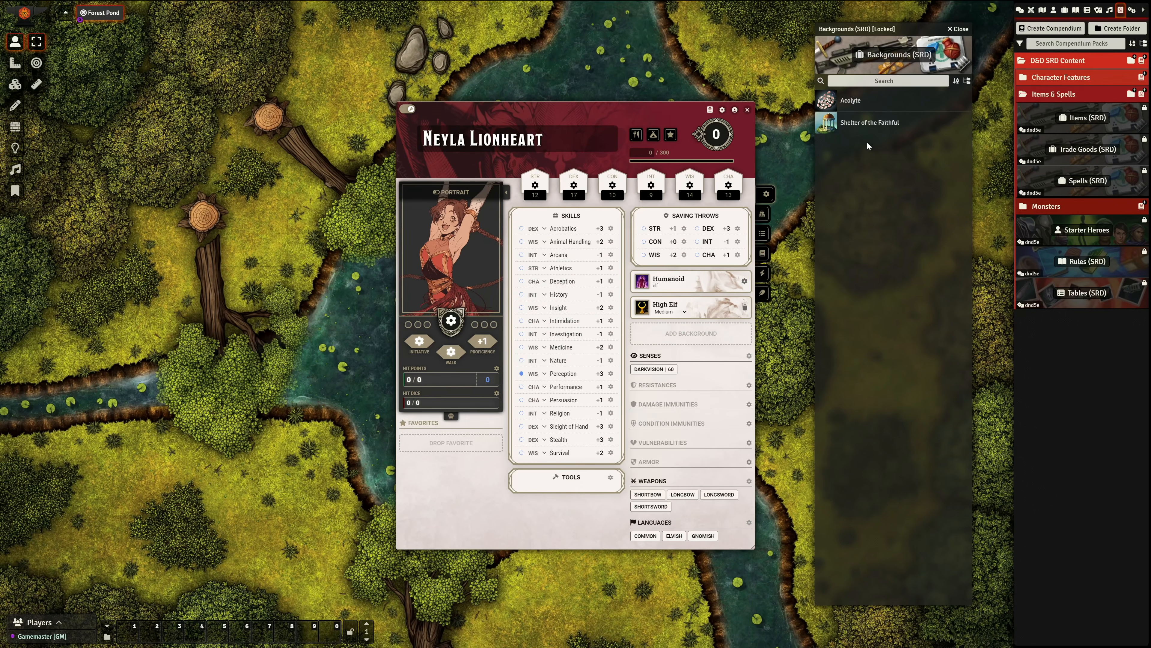
click(961, 29)
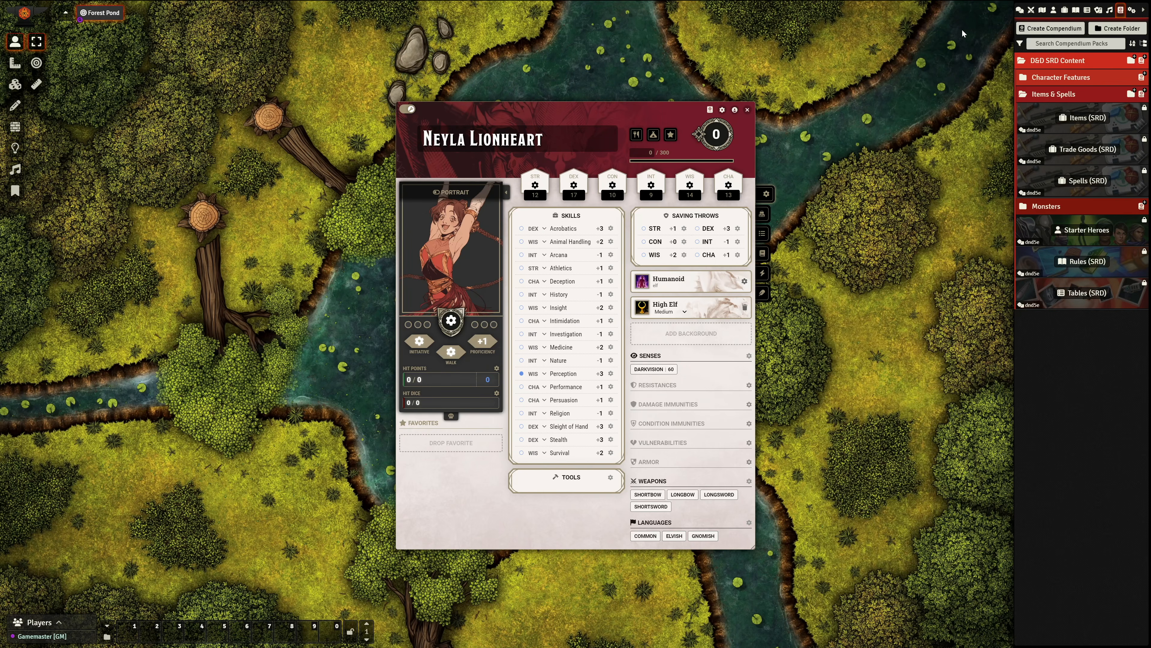
click(1064, 11)
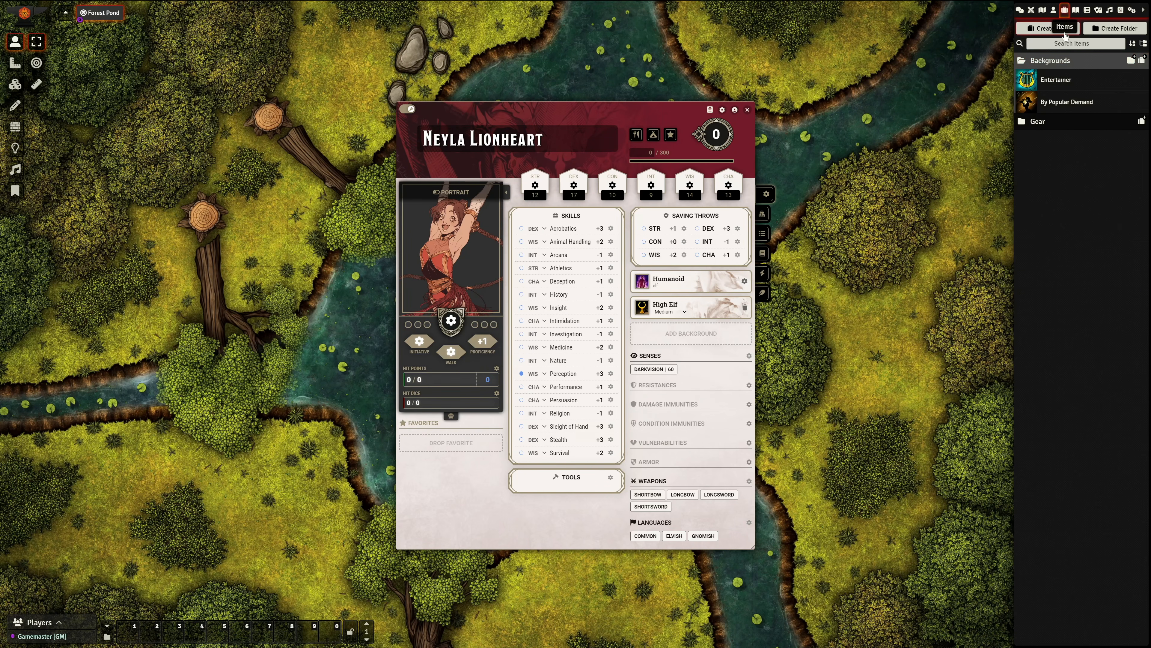
drag(1065, 80, 681, 343)
click(636, 416)
click(596, 385)
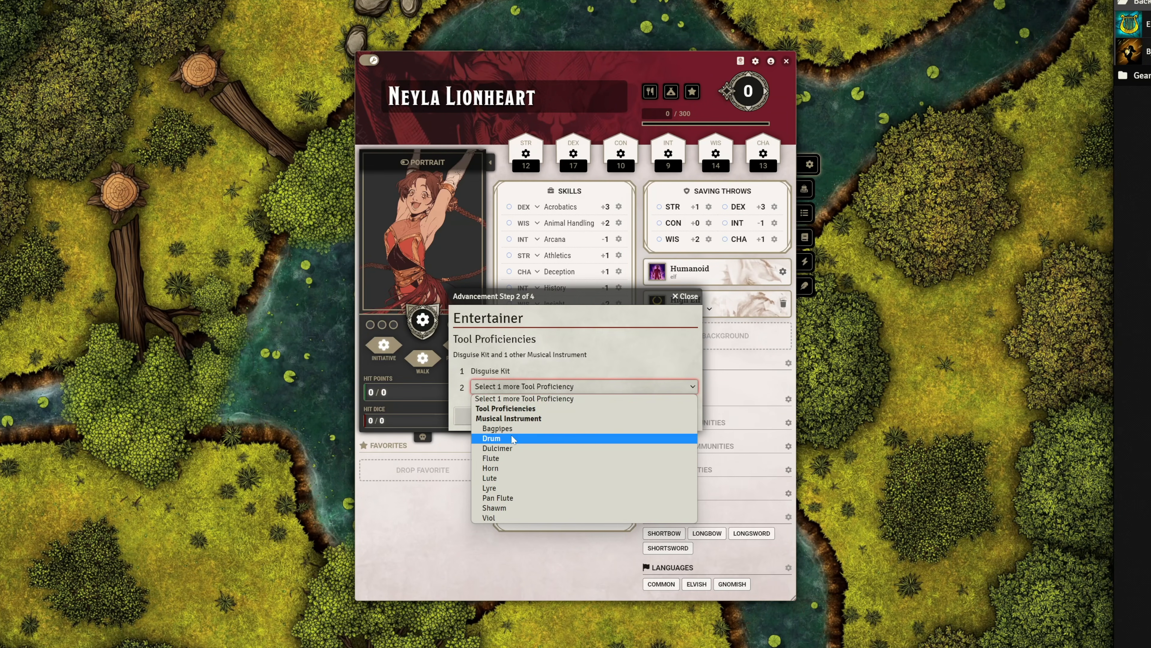
click(511, 435)
click(660, 414)
click(657, 414)
click(654, 384)
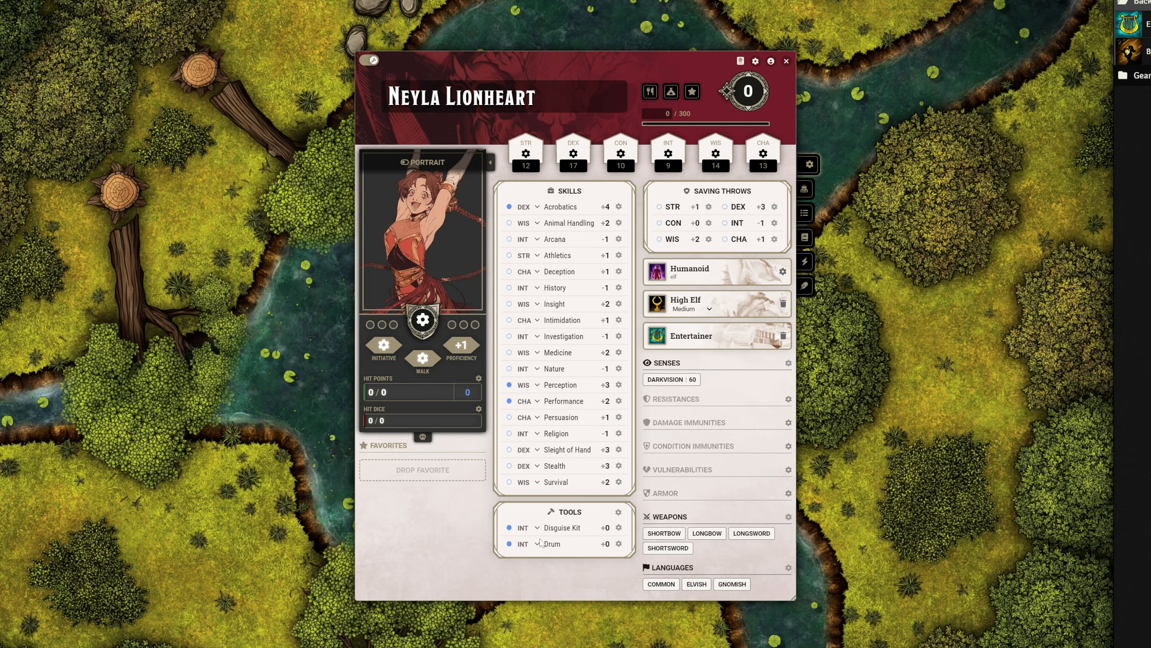
Set the gold pieces in the character's inventory to 15.
click(805, 188)
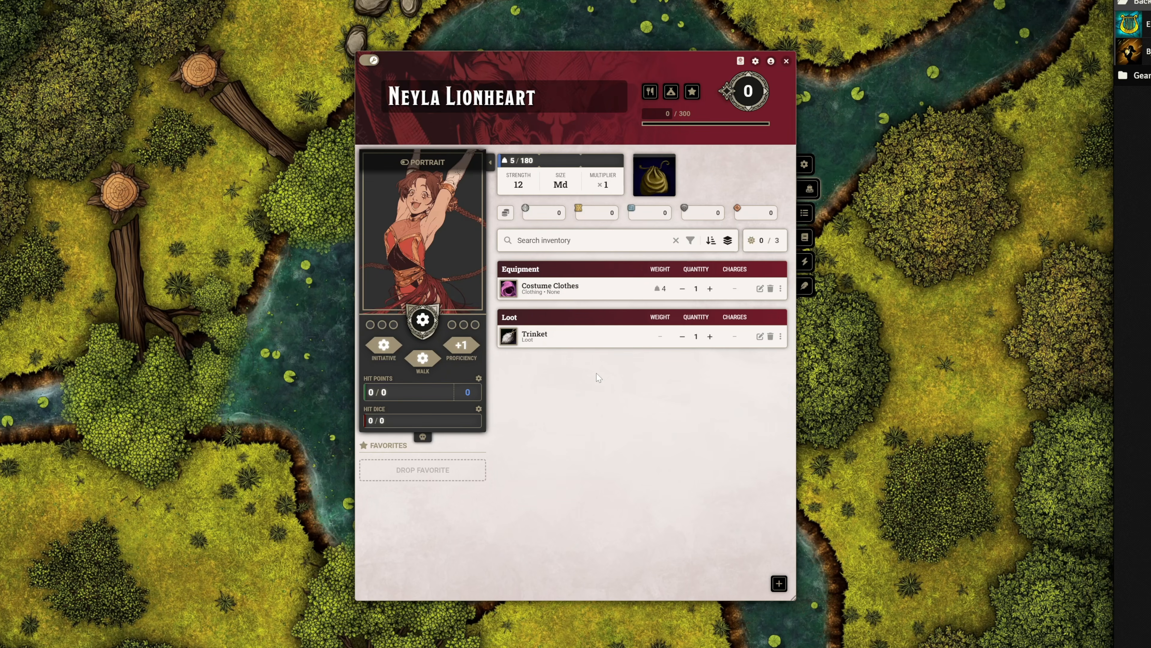
mouse_move(542, 336)
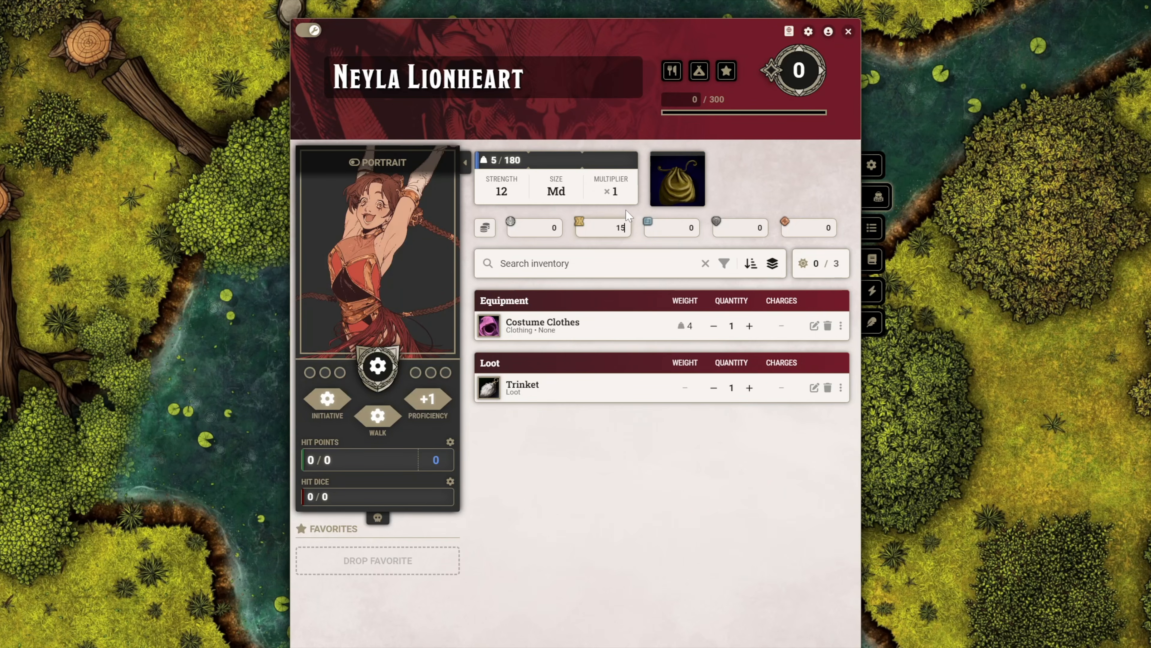
key(Return)
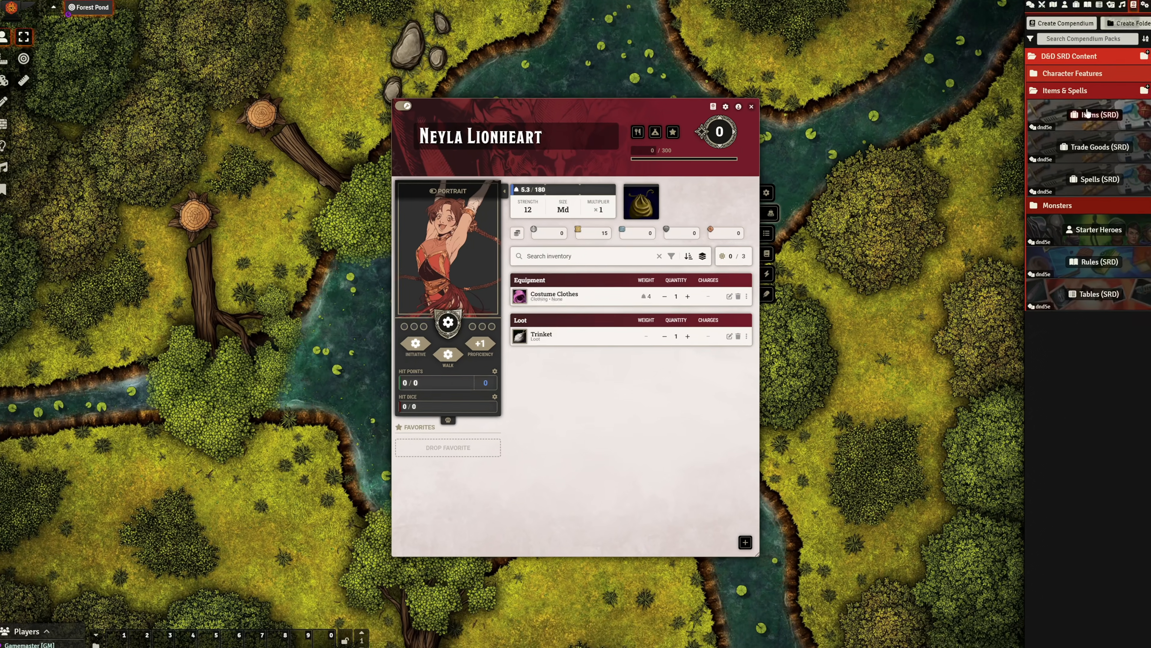
Add a Quarterstaff, Slippers of Spider Climbing, Potion of Healing and Entertainer's Pack from the Items (SRD) compendium to the inventory.
click(1088, 112)
text(enter)
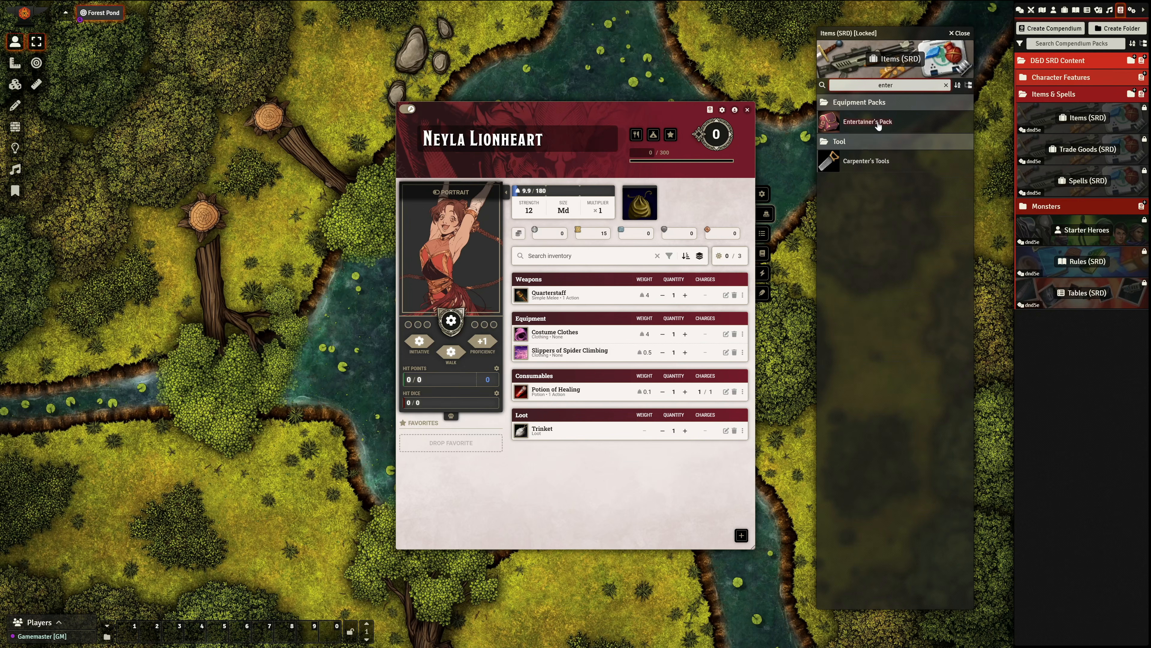
drag(878, 125, 641, 499)
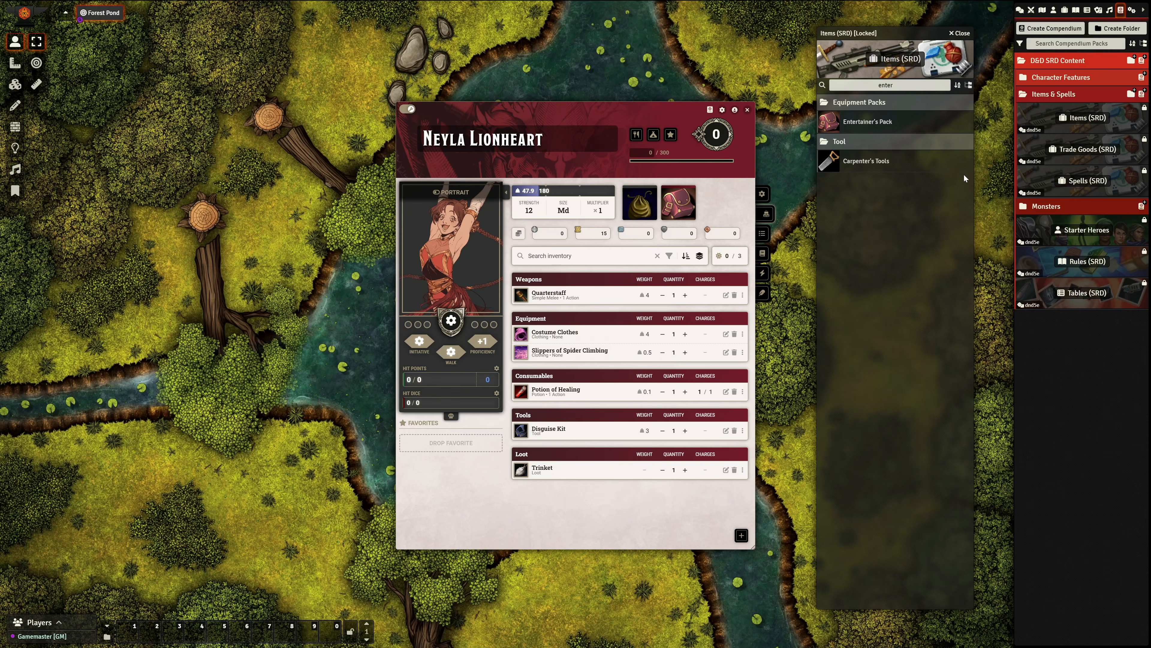
click(961, 33)
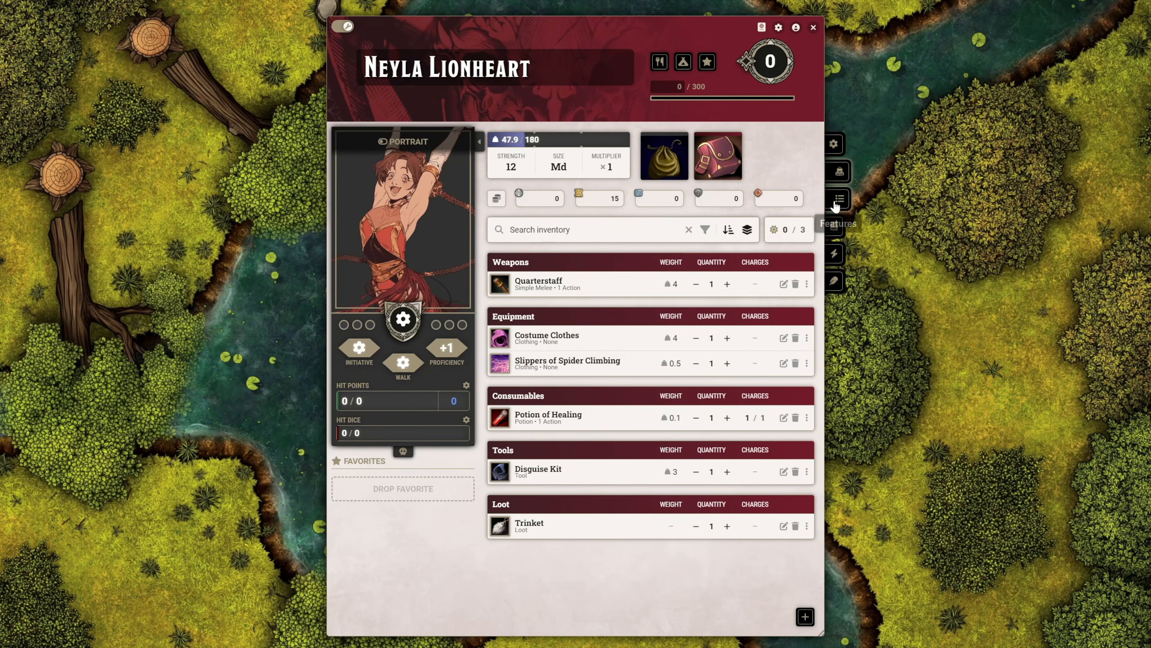
Add the Monk class from the class compendium to the character's features, and work through its level 1 advancement.
click(839, 200)
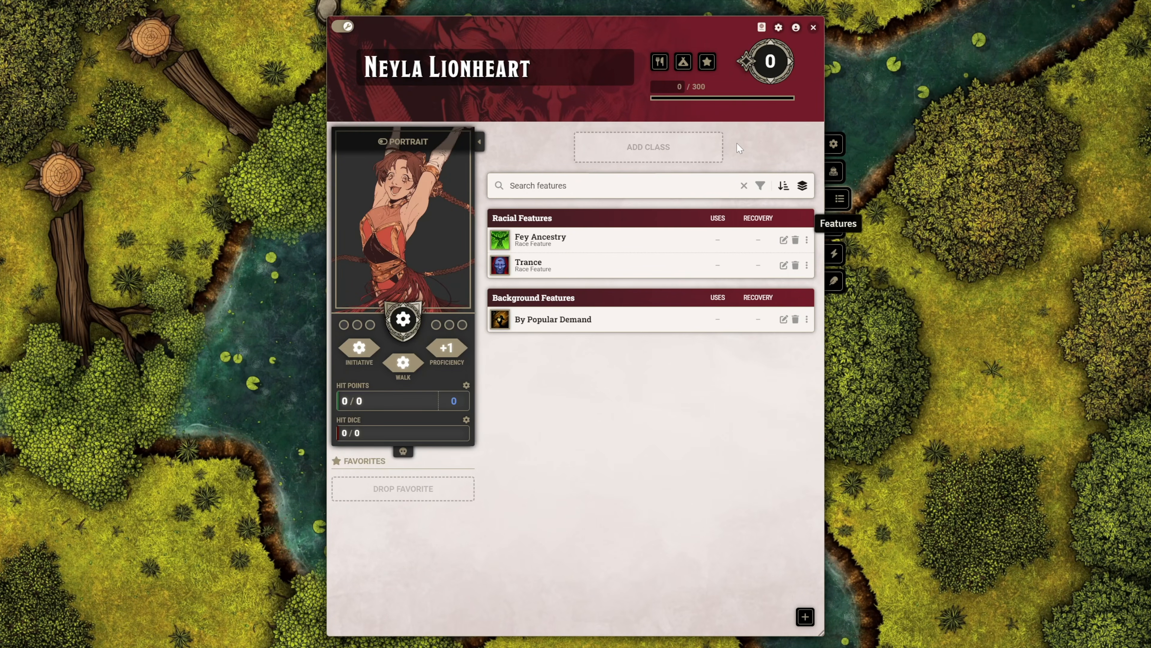
click(668, 153)
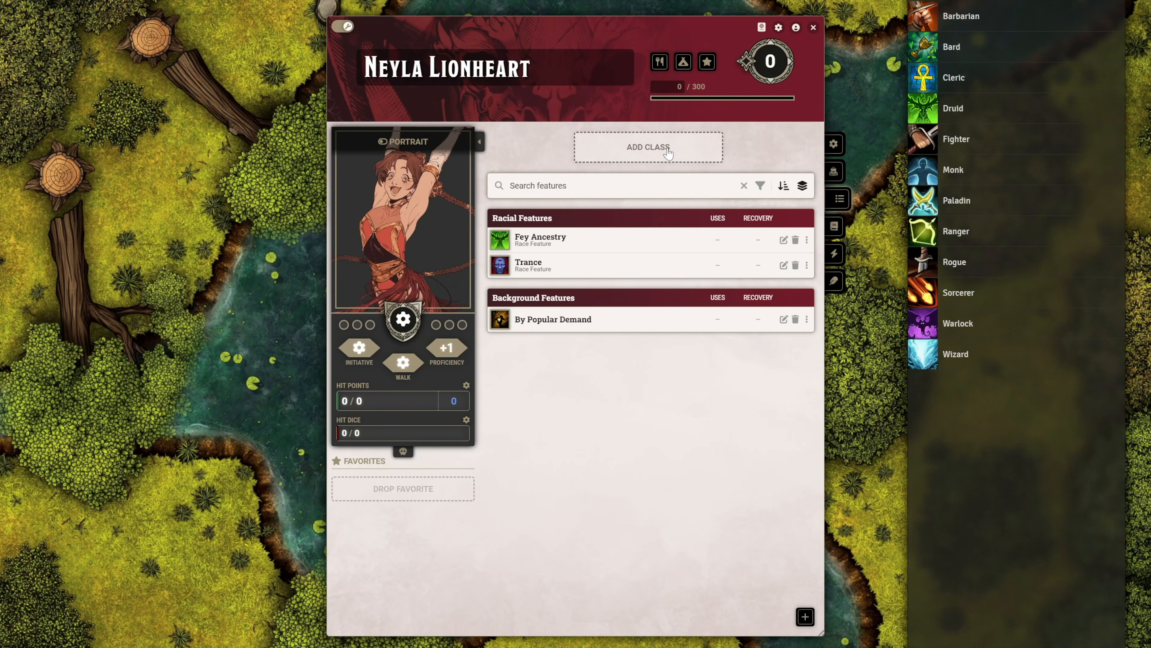
drag(954, 174, 663, 150)
click(559, 458)
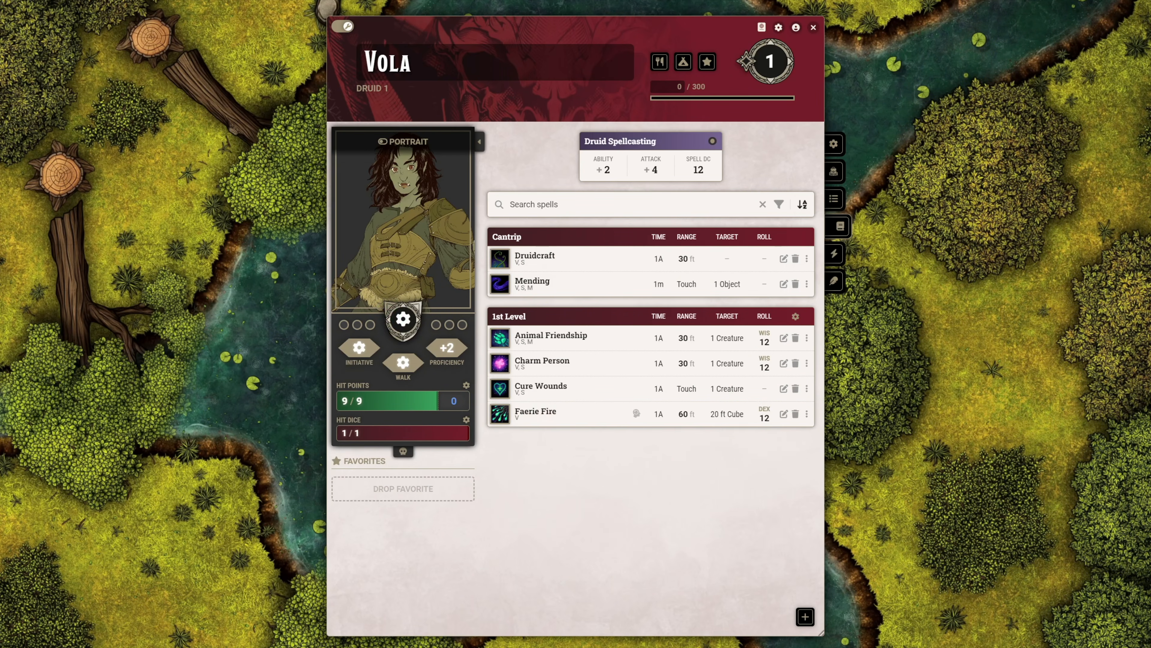
Toggle a 1st-level spell slot on the Druid's sheet in play mode, and view the Monk's effects.
click(342, 28)
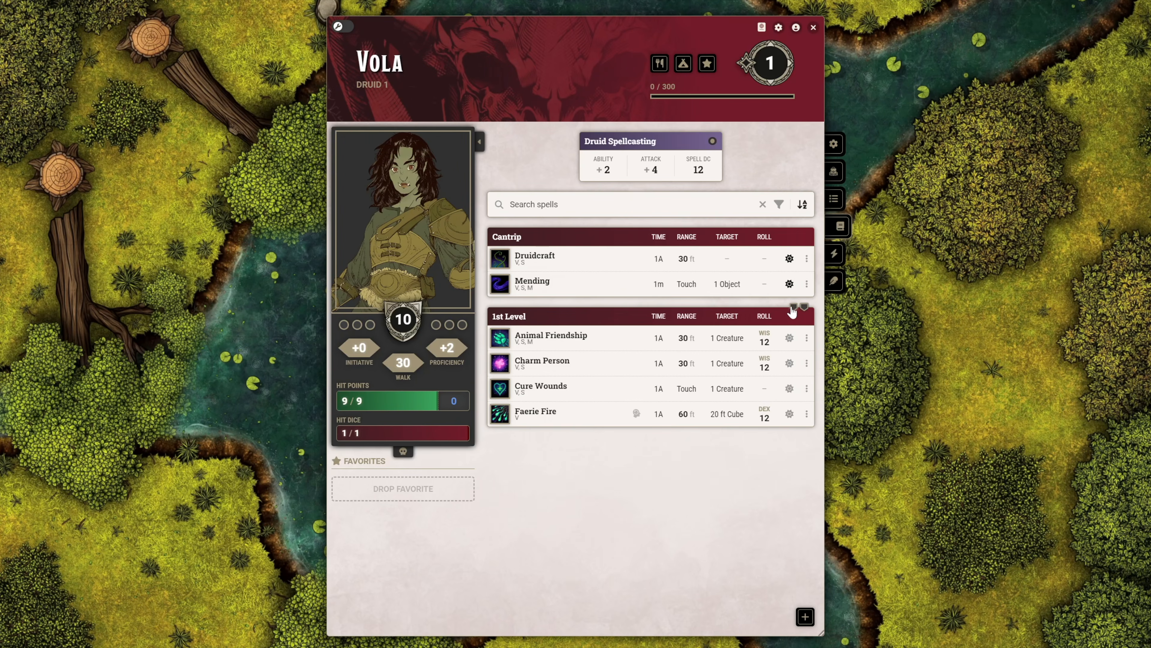
click(804, 312)
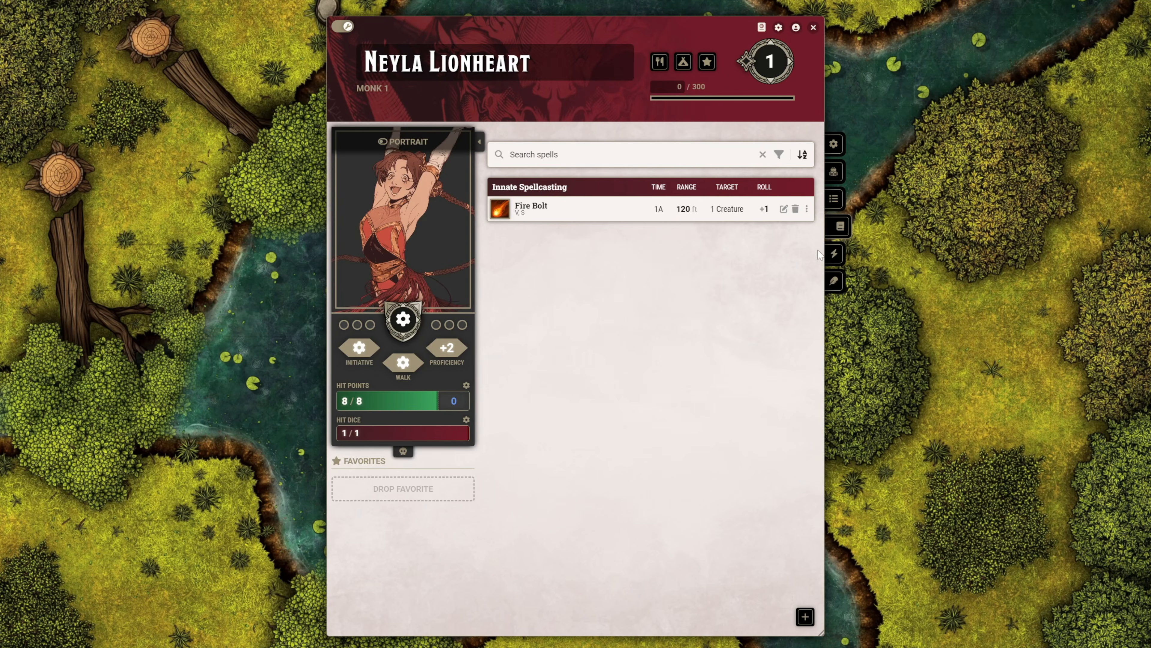
click(834, 255)
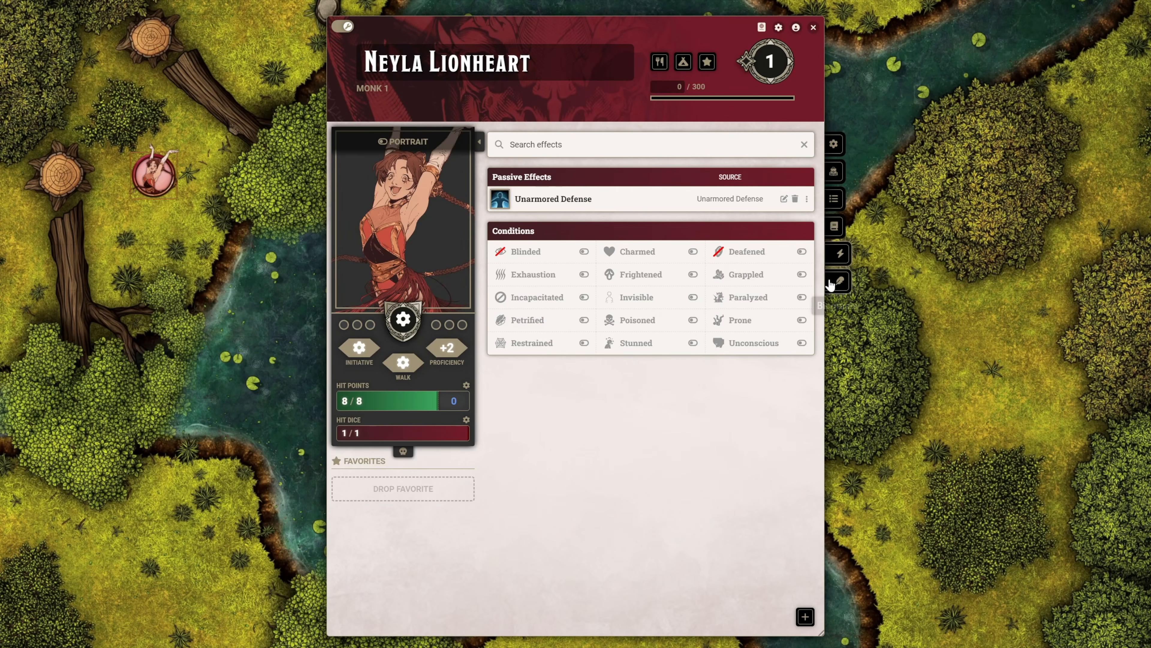
Fill in the biography details: alignment CG, Brown eyes and hair, height 5' 7, weight 160, gender Female, skin Peach, age 22.
click(835, 282)
text(CG)
key(Tab)
text(Brown)
key(Tab)
text(5' 7)
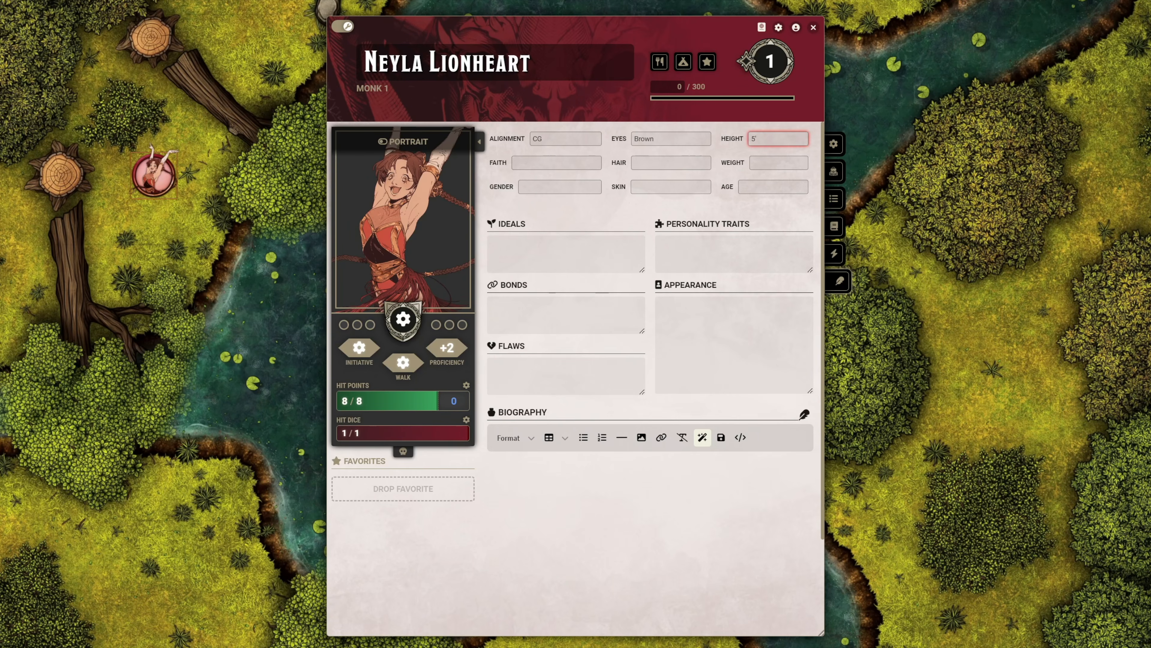
key(Tab)
key(Tab)
text(Brown)
key(Tab)
Enter "Entertainig" as the ideals, "Family" as the bonds, "Naive" as the flaws and "Hopeful" as the personality traits.
text(Entertainig)
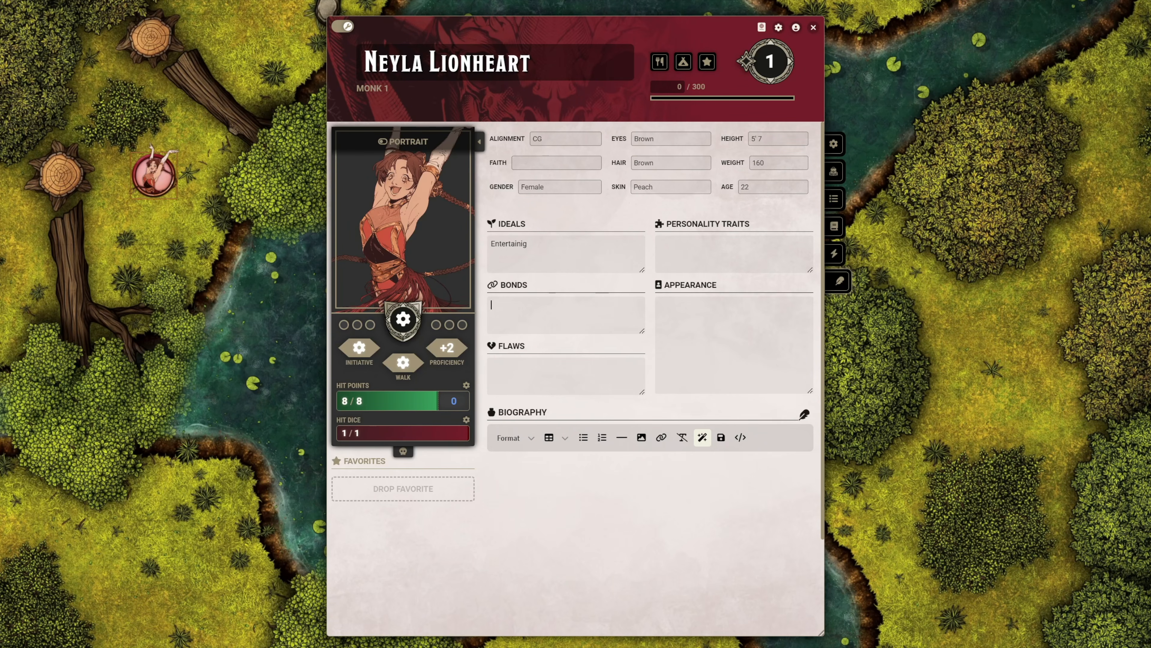
key(Tab)
text(Family)
key(Tab)
text(Naive)
key(Tab)
text(Hopeful)
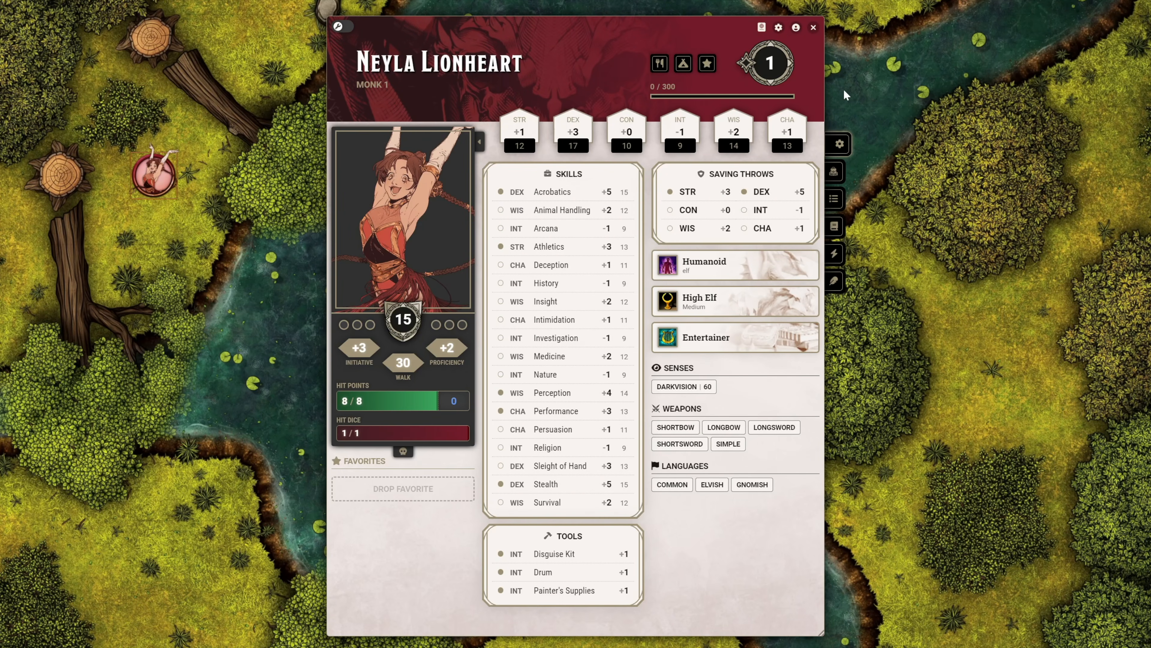
Add the Unarmed Strike and Quarterstaff weapons from the inventory to the character's favorites.
click(840, 172)
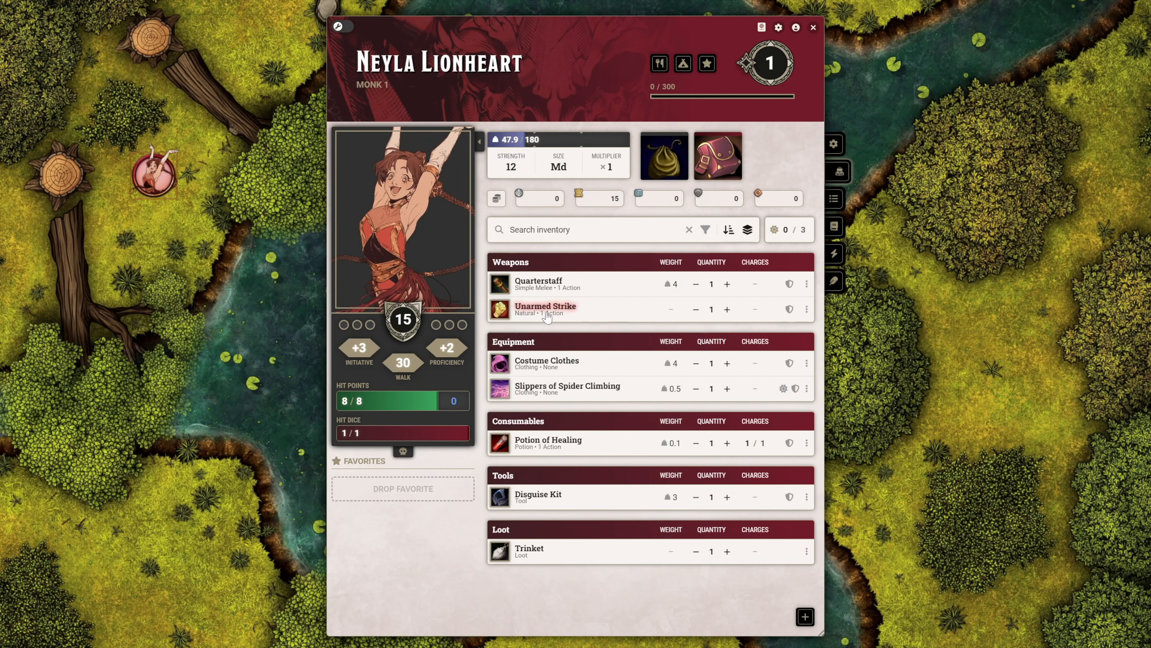
drag(544, 307, 408, 490)
drag(539, 282, 413, 526)
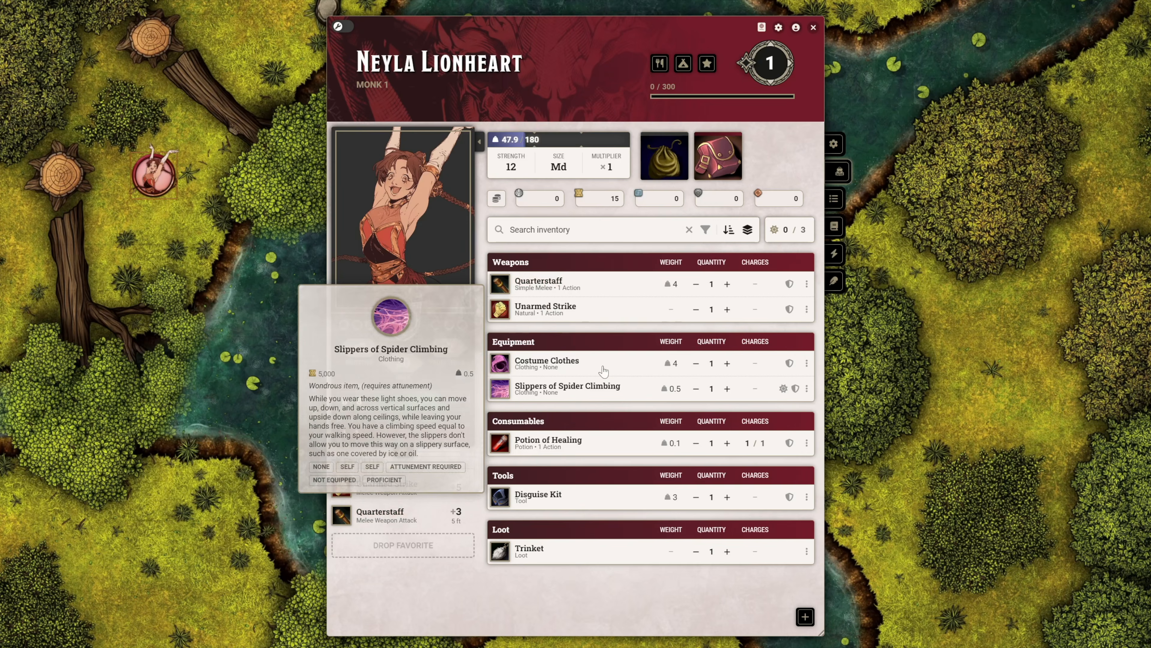
Add the Acrobatics skill and the Unarmored Defense effect to the favorites, and return to the character details.
click(835, 145)
drag(552, 191, 404, 547)
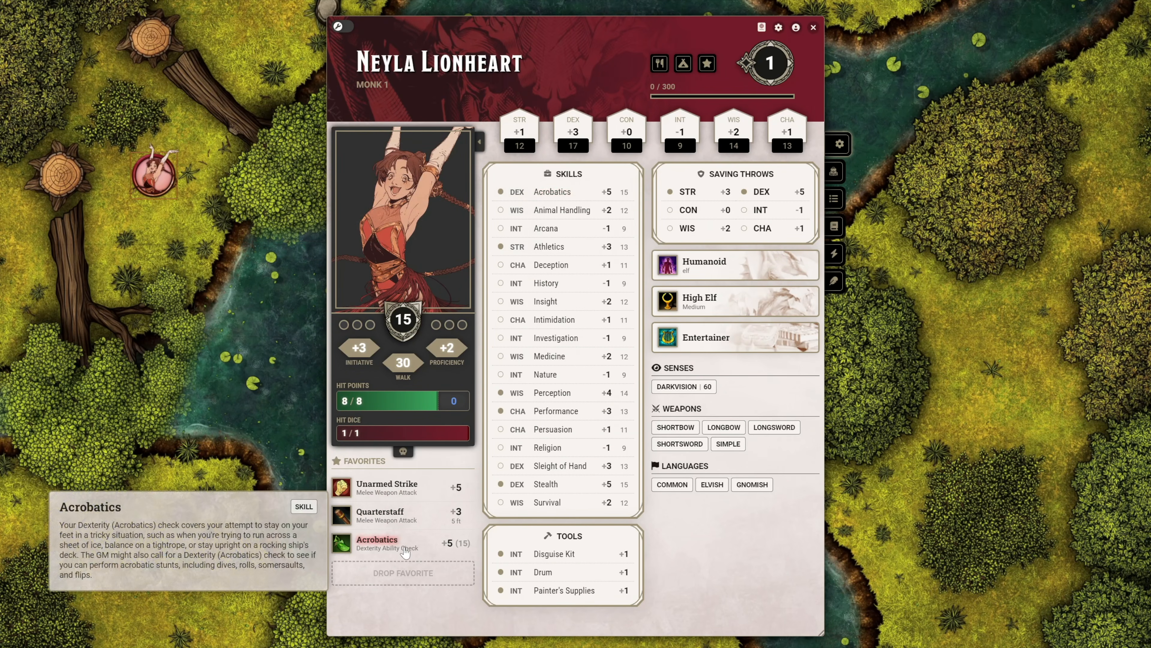
click(834, 253)
drag(573, 203, 403, 572)
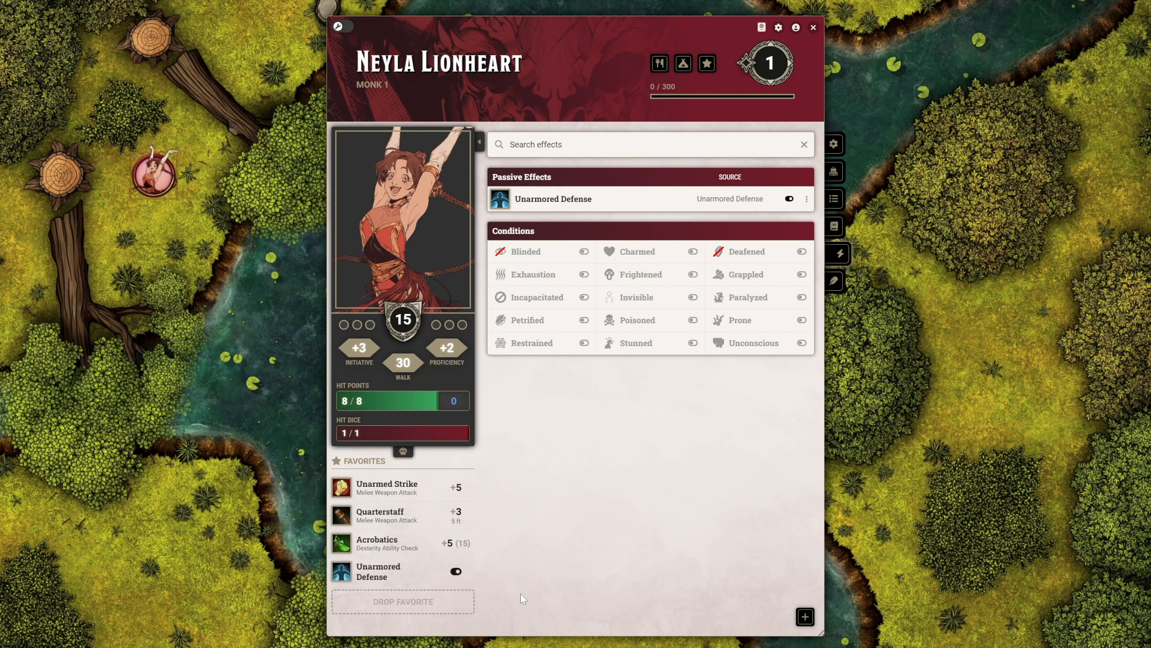
click(834, 144)
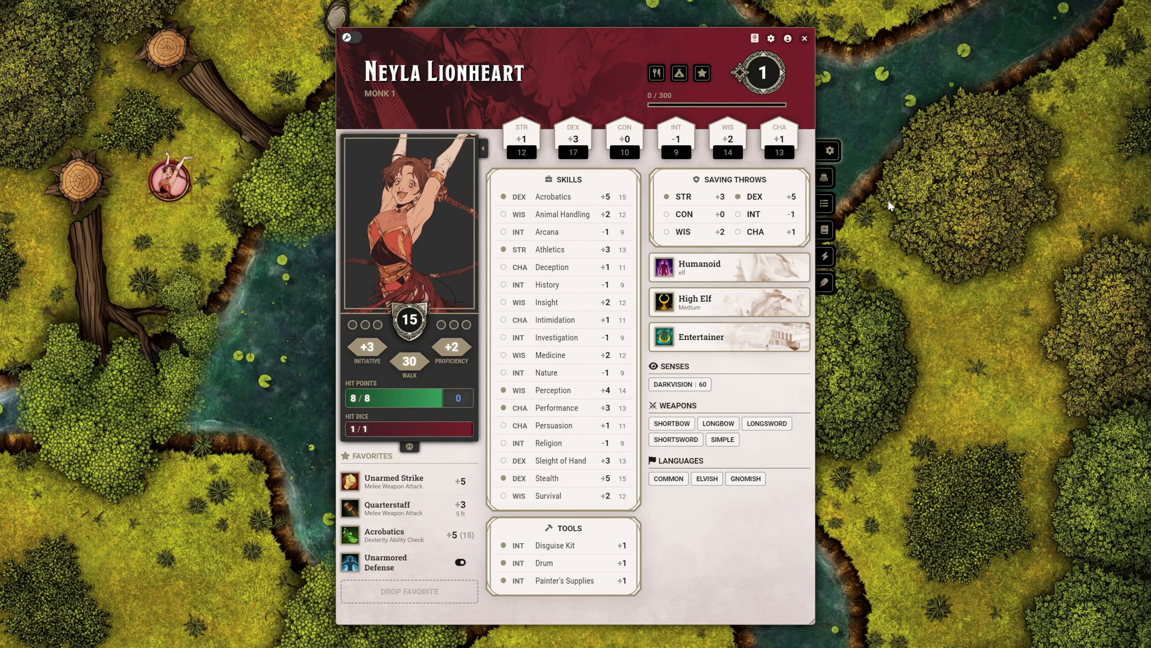